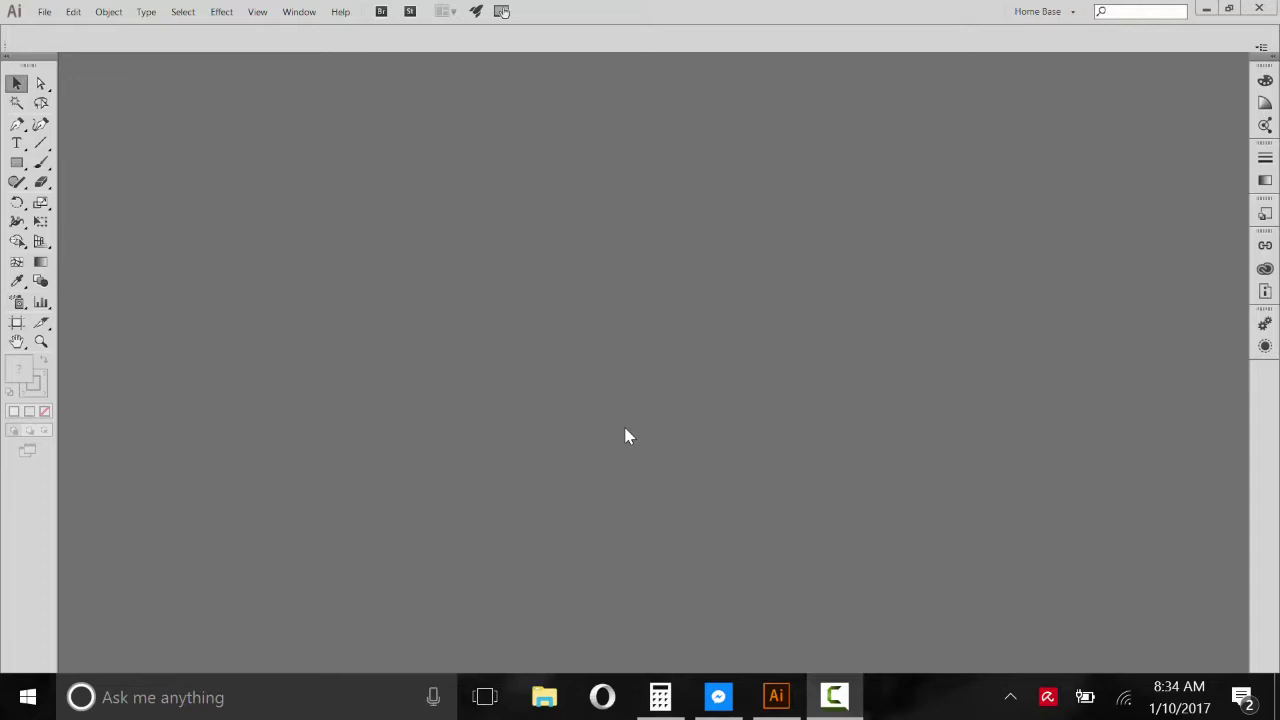
- Open the 'Floral Edition - Mandala Creator Pro' file from the Floral Edition folder
click(44, 11)
click(77, 75)
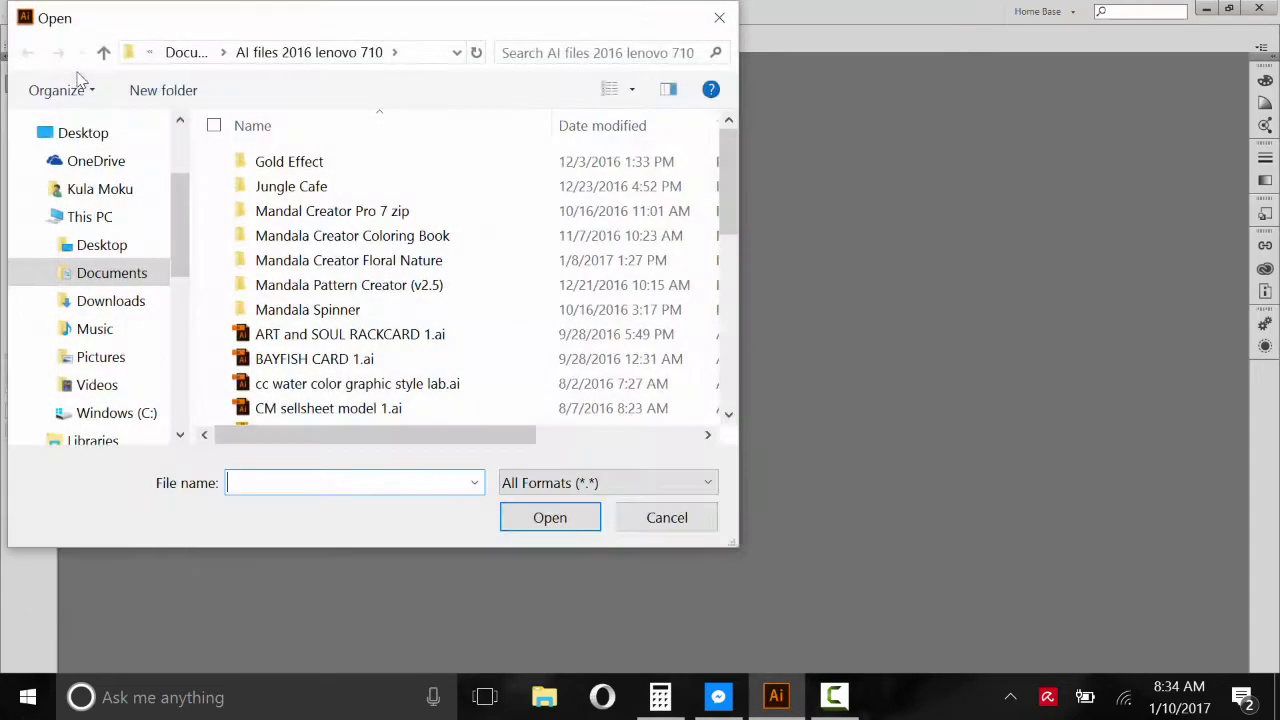
drag(380, 163, 158, 168)
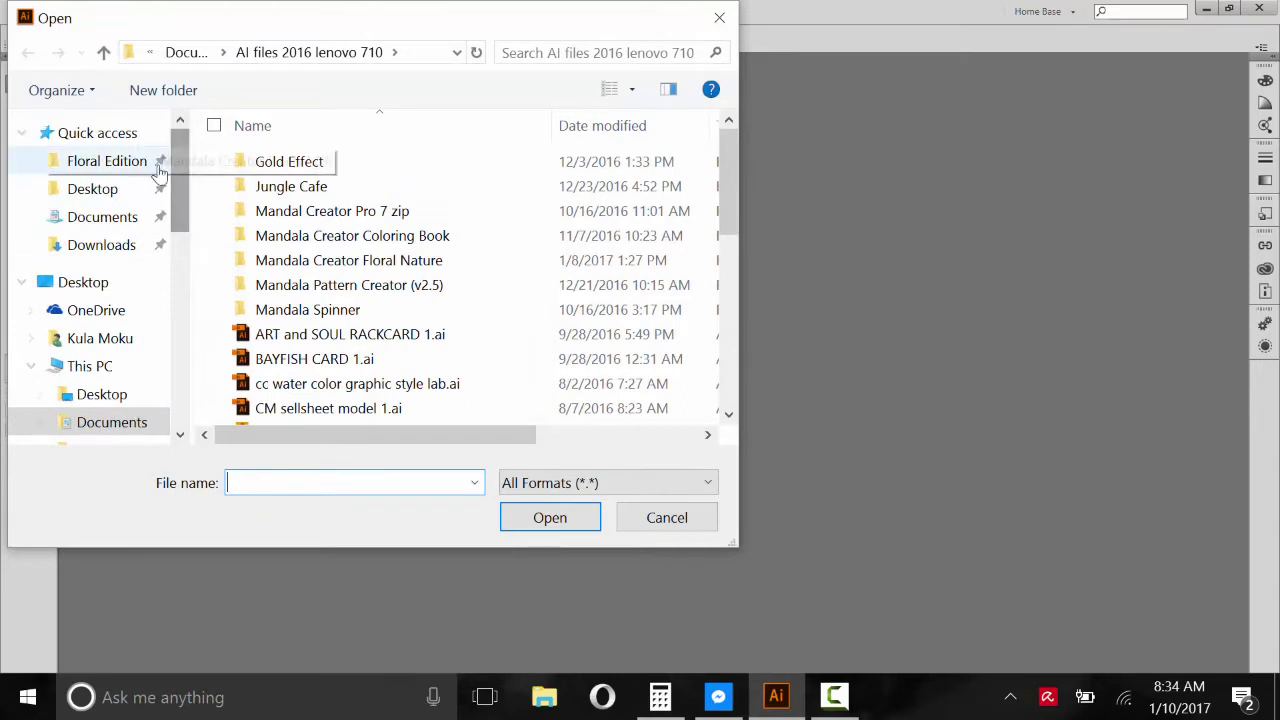
click(108, 166)
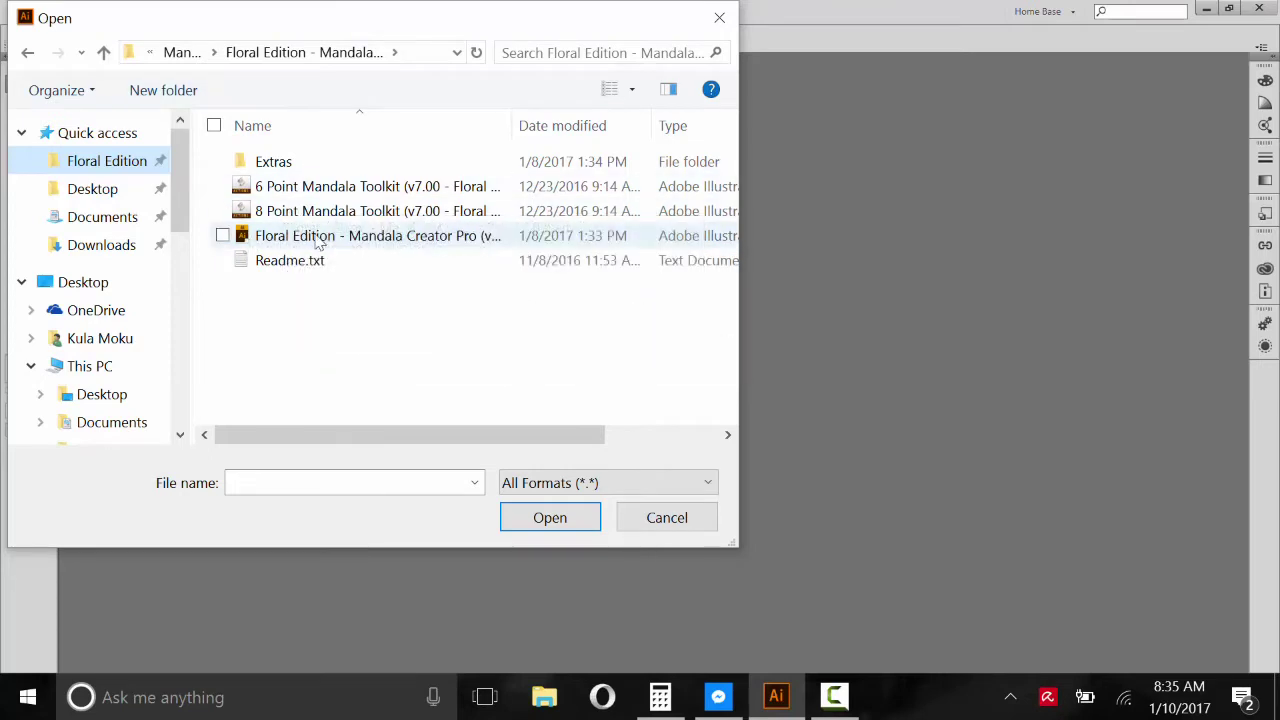
click(318, 240)
click(572, 517)
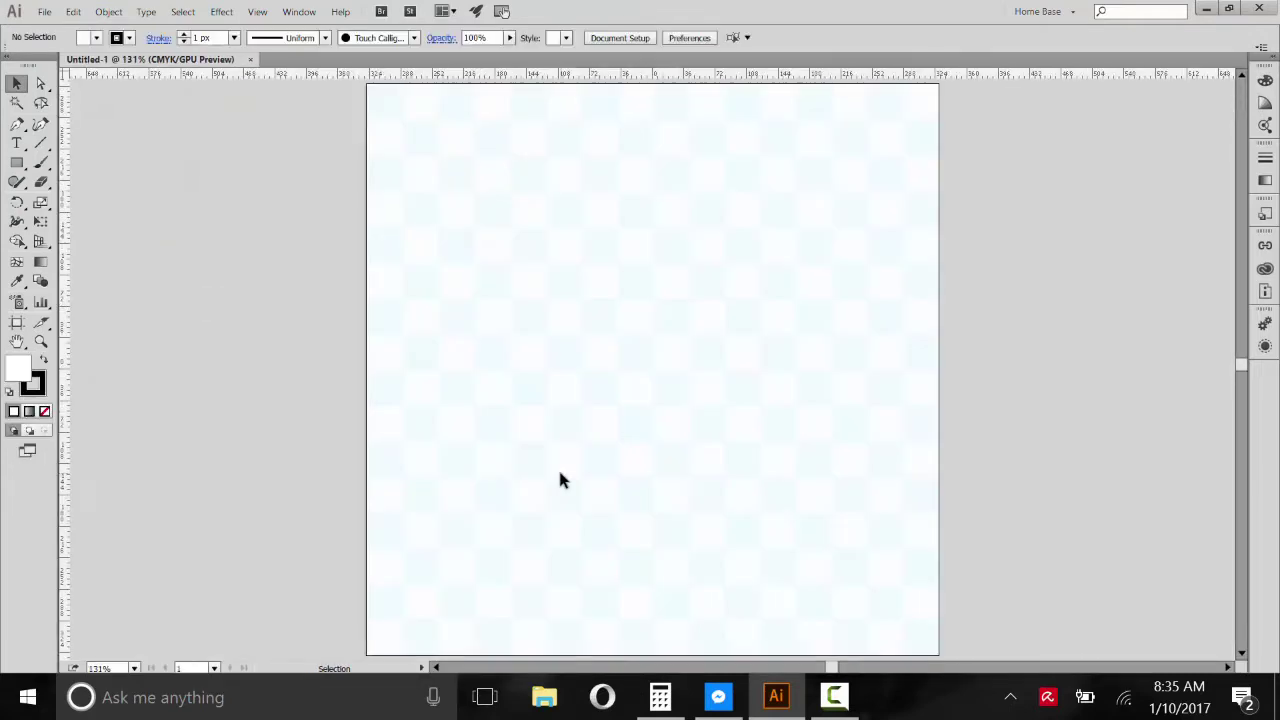
- Show the Actions panel from the Window menu
scroll(679, 305, down, 5)
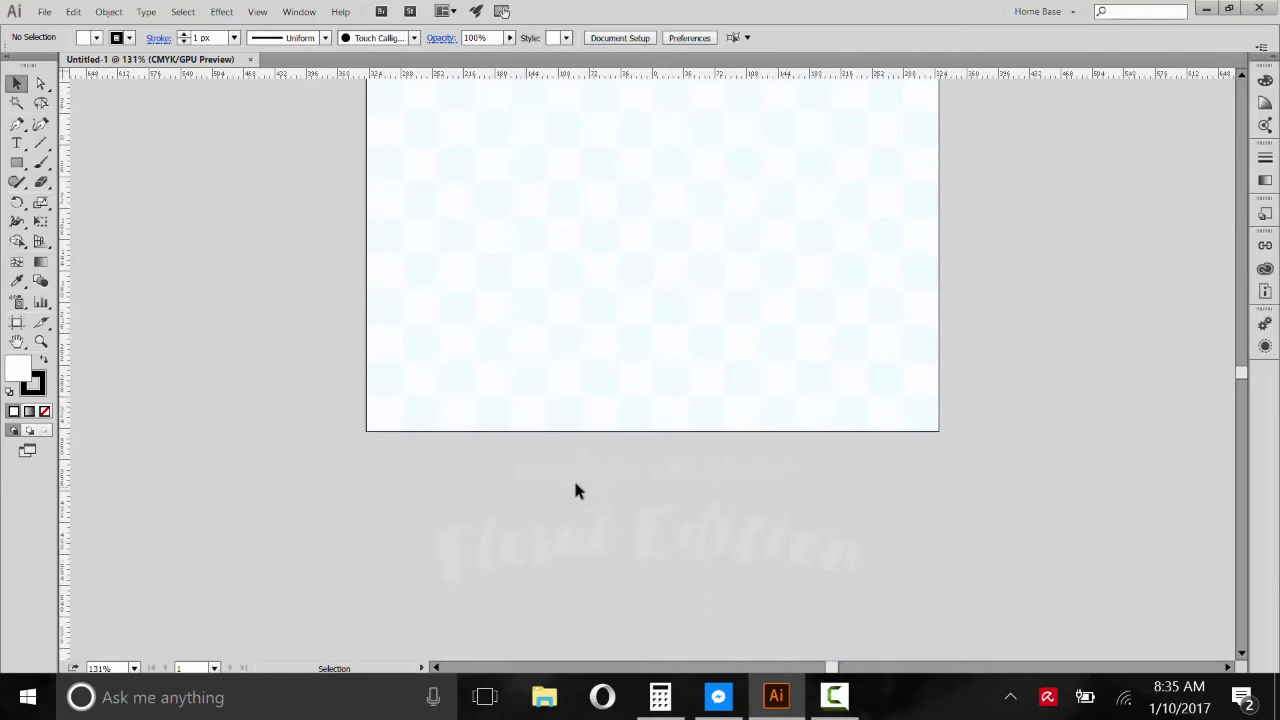
scroll(851, 420, up, 5)
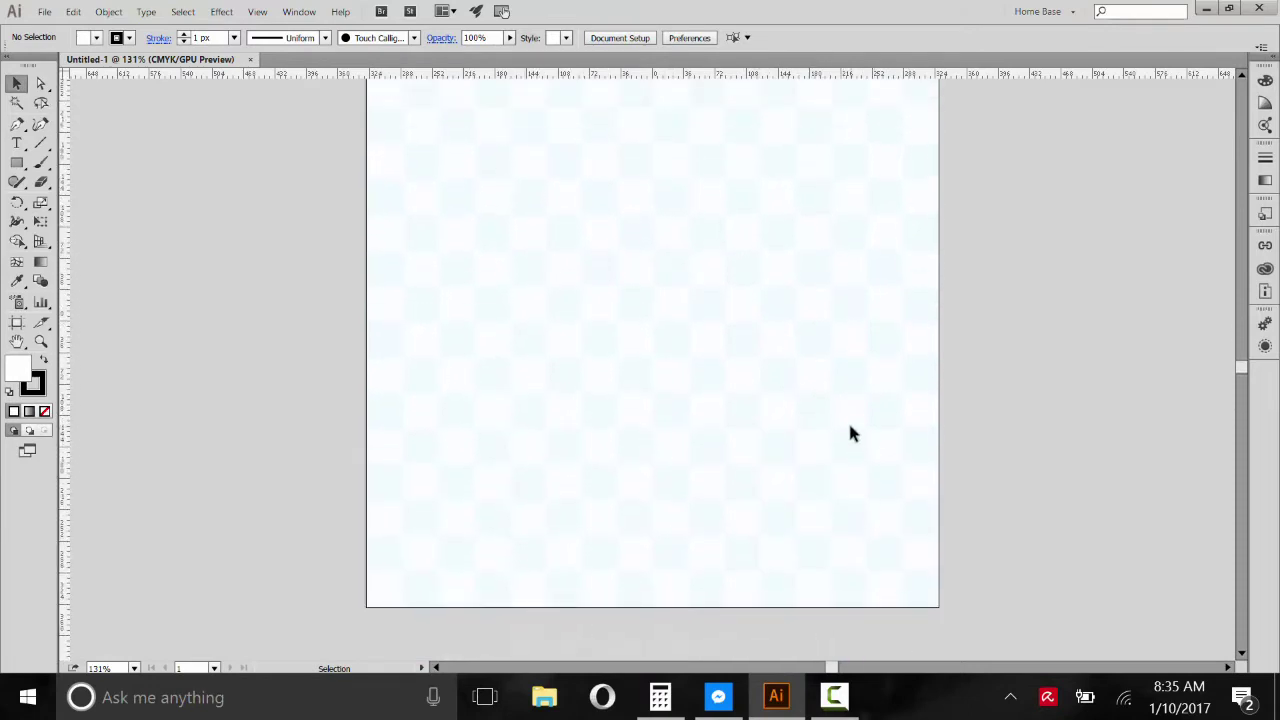
scroll(853, 440, up, 1)
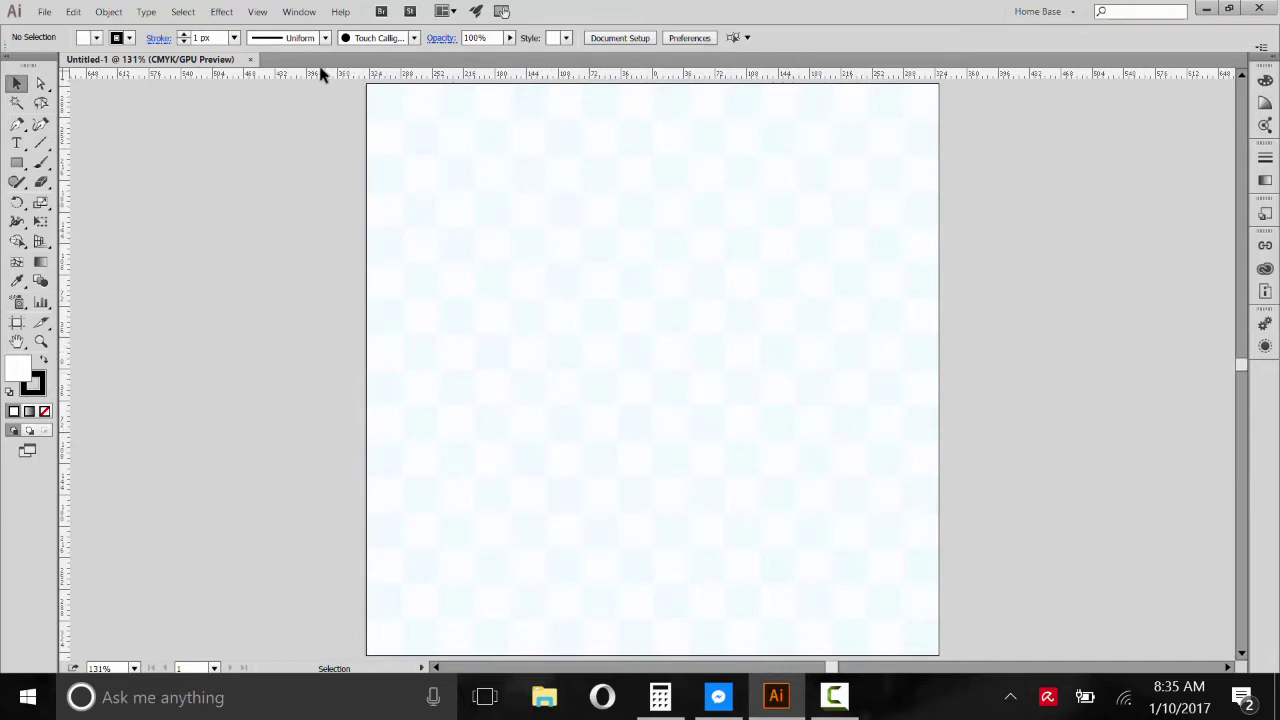
click(298, 11)
click(380, 204)
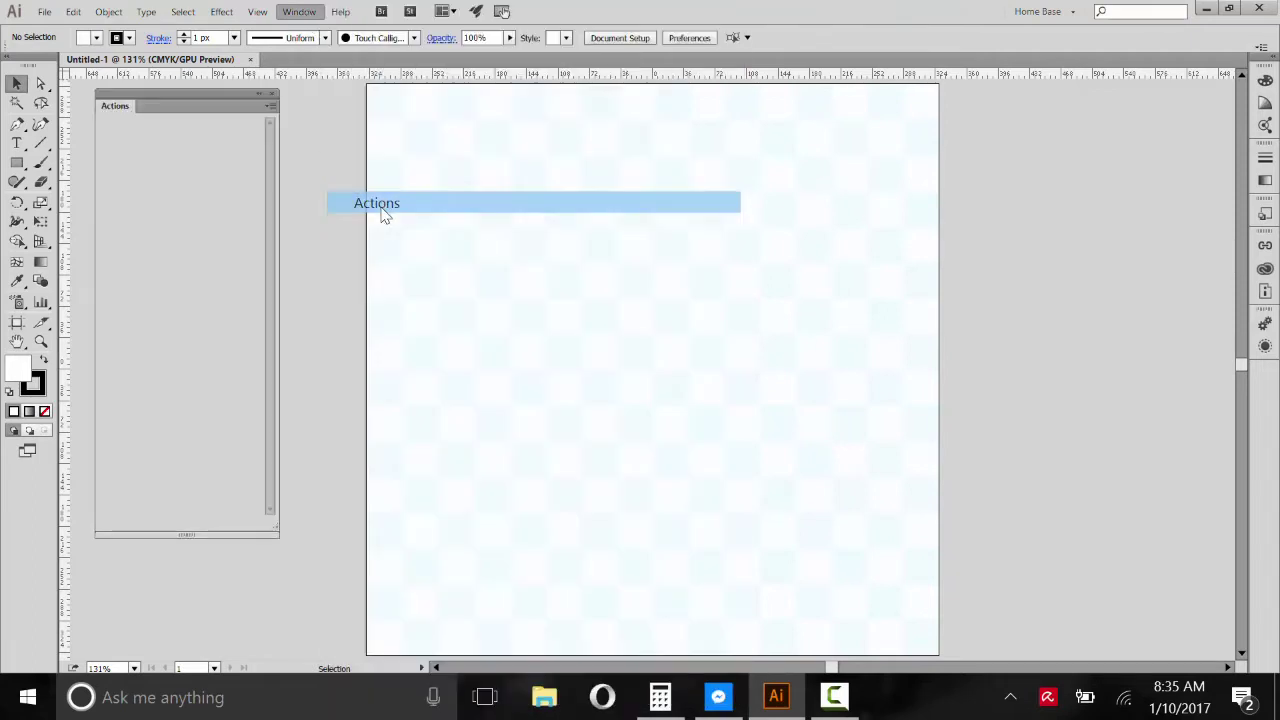
- Clear all existing actions from the Actions panel, confirming with Yes
click(271, 108)
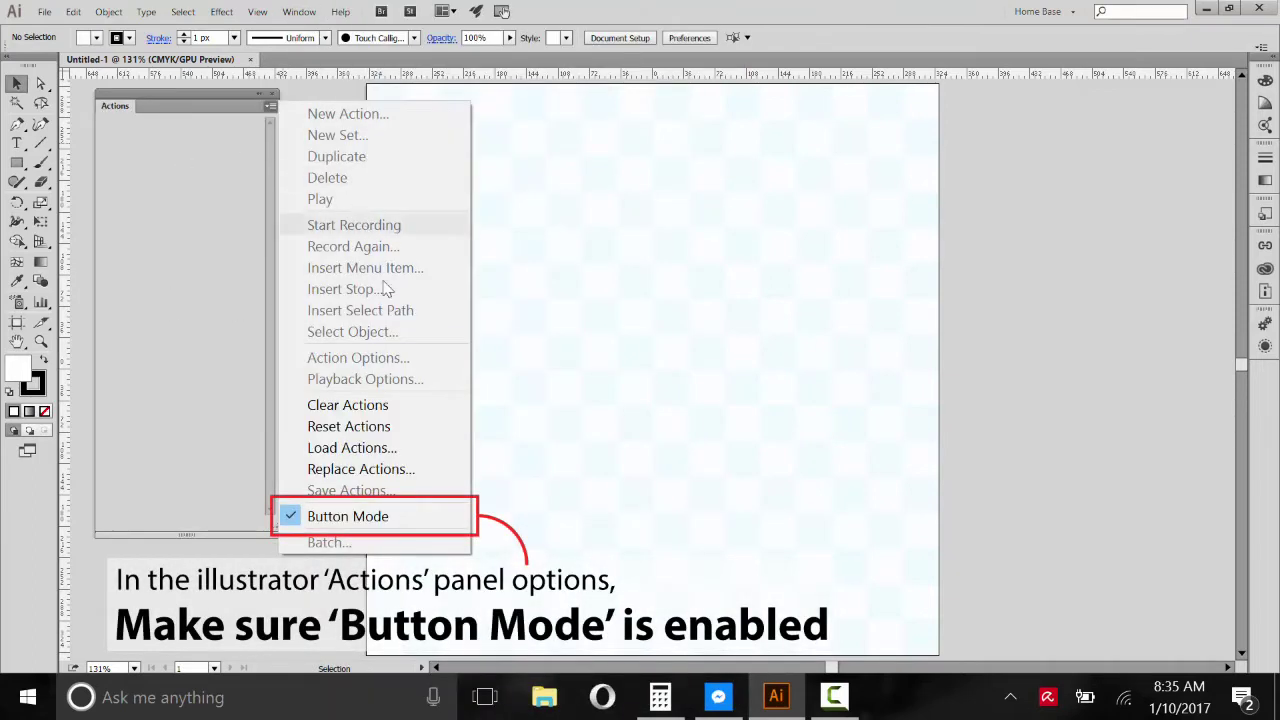
click(388, 405)
click(624, 370)
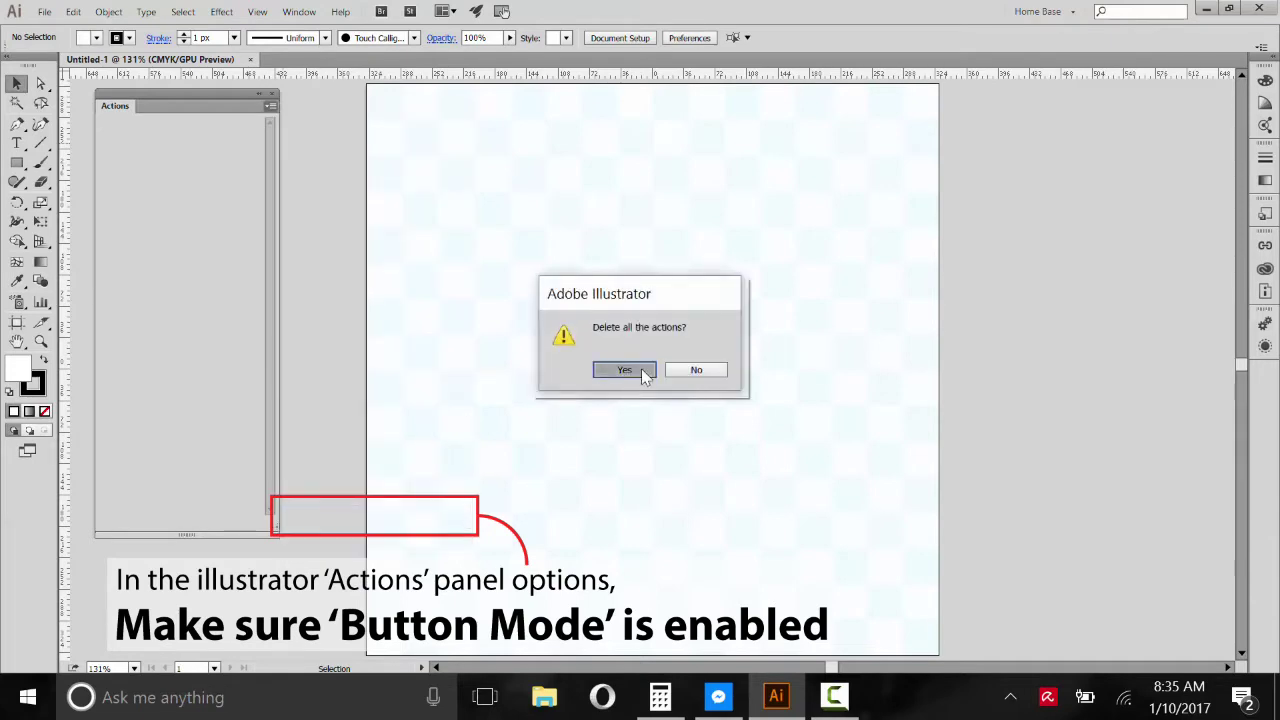
click(271, 106)
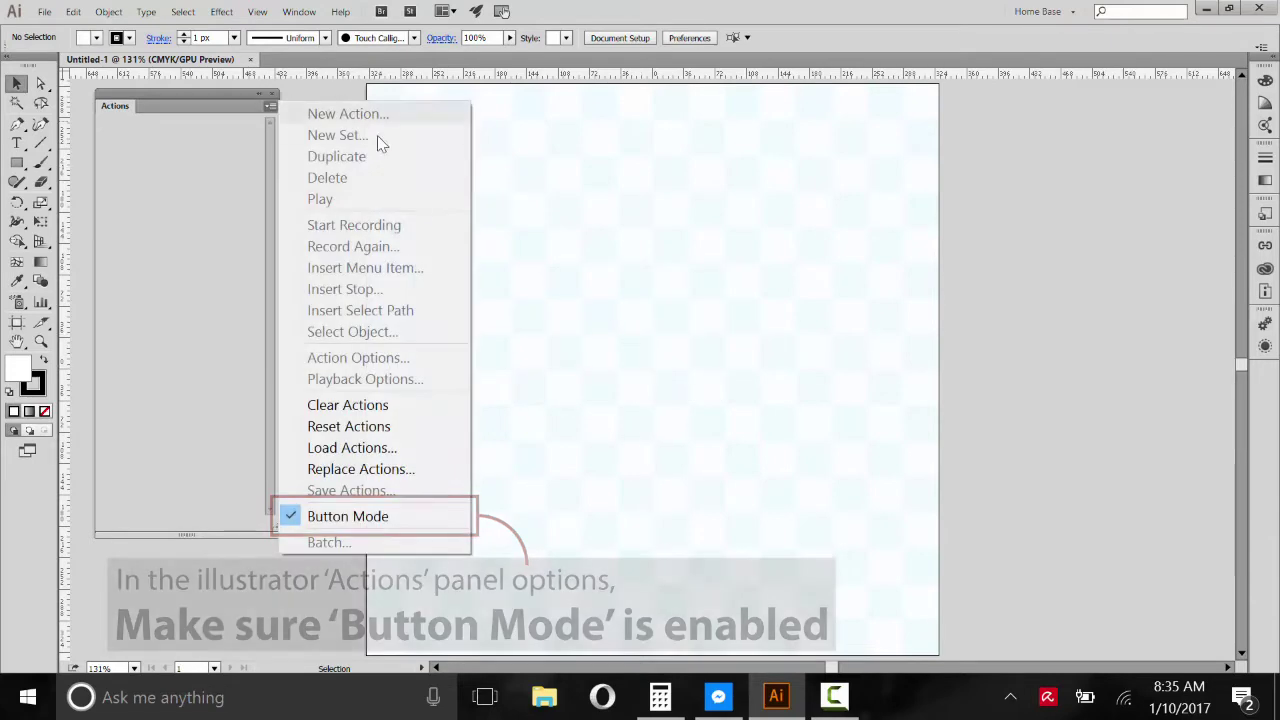
- Load the 8 Point Mandala Toolkit .aia action set from the Floral Edition folder
click(344, 449)
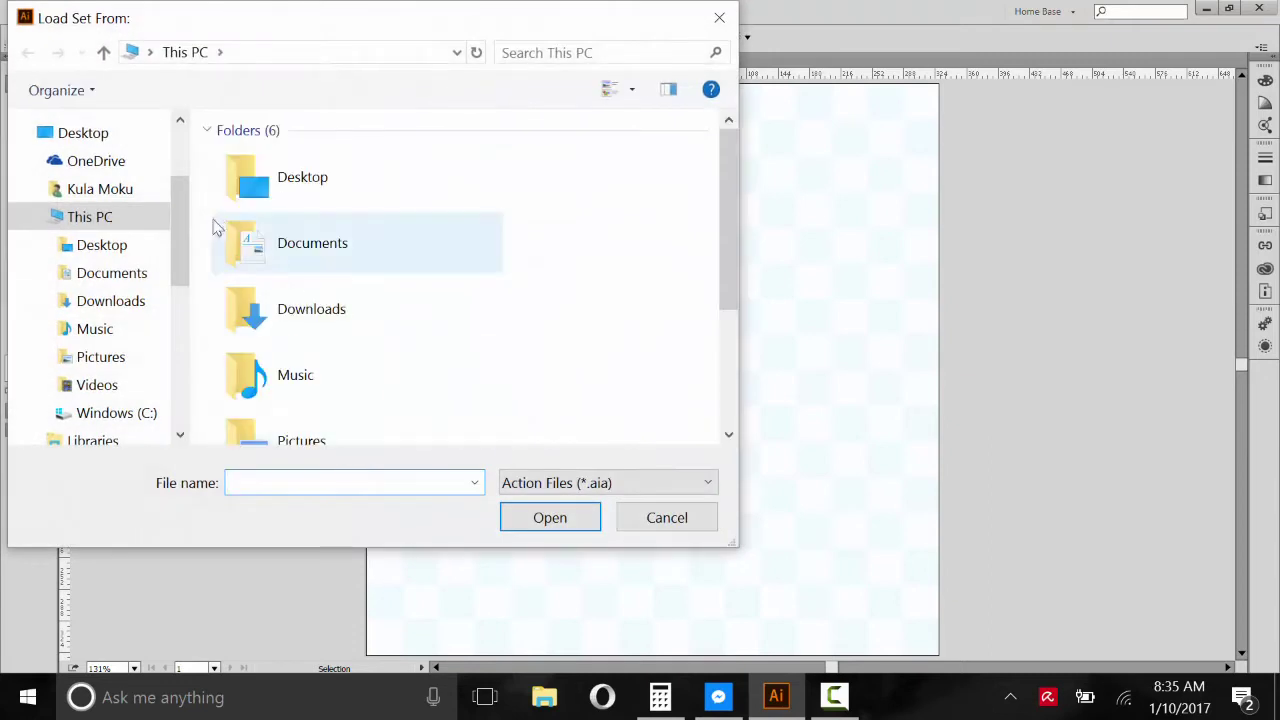
drag(183, 183, 180, 100)
click(118, 166)
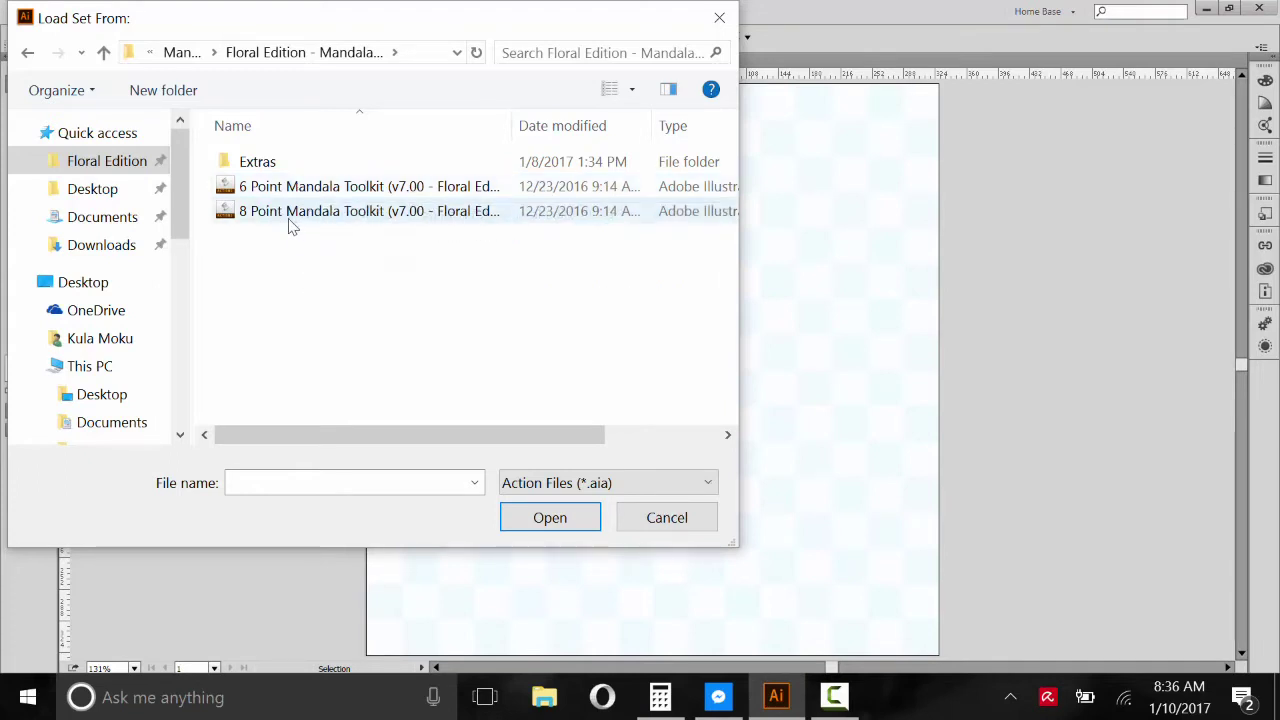
click(340, 212)
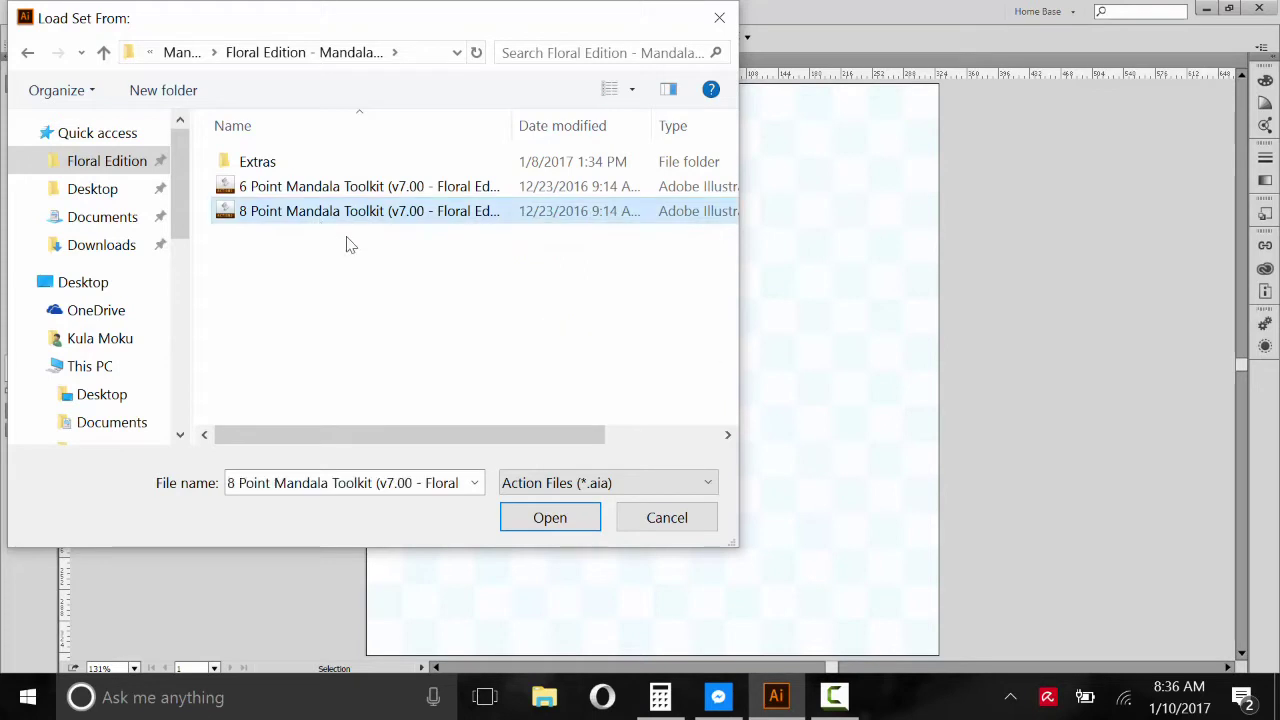
click(550, 517)
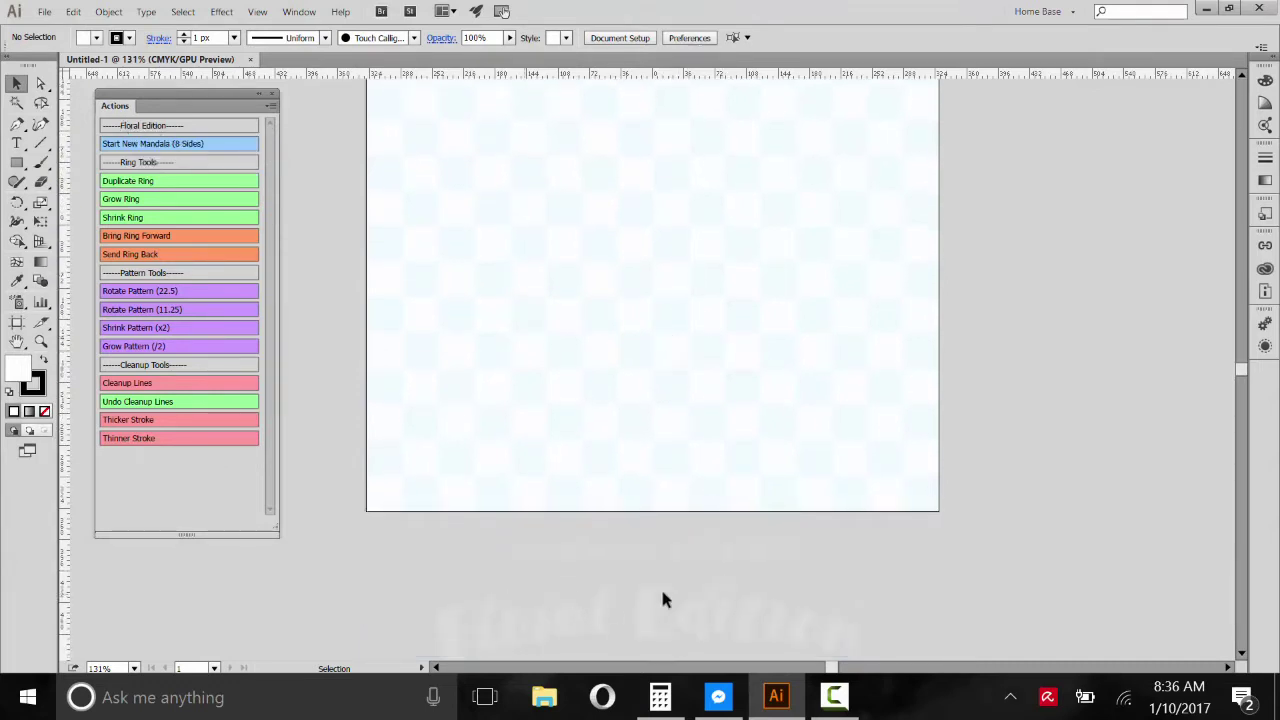
- Show the Brushes panel from the Window menu
scroll(598, 430, up, 2)
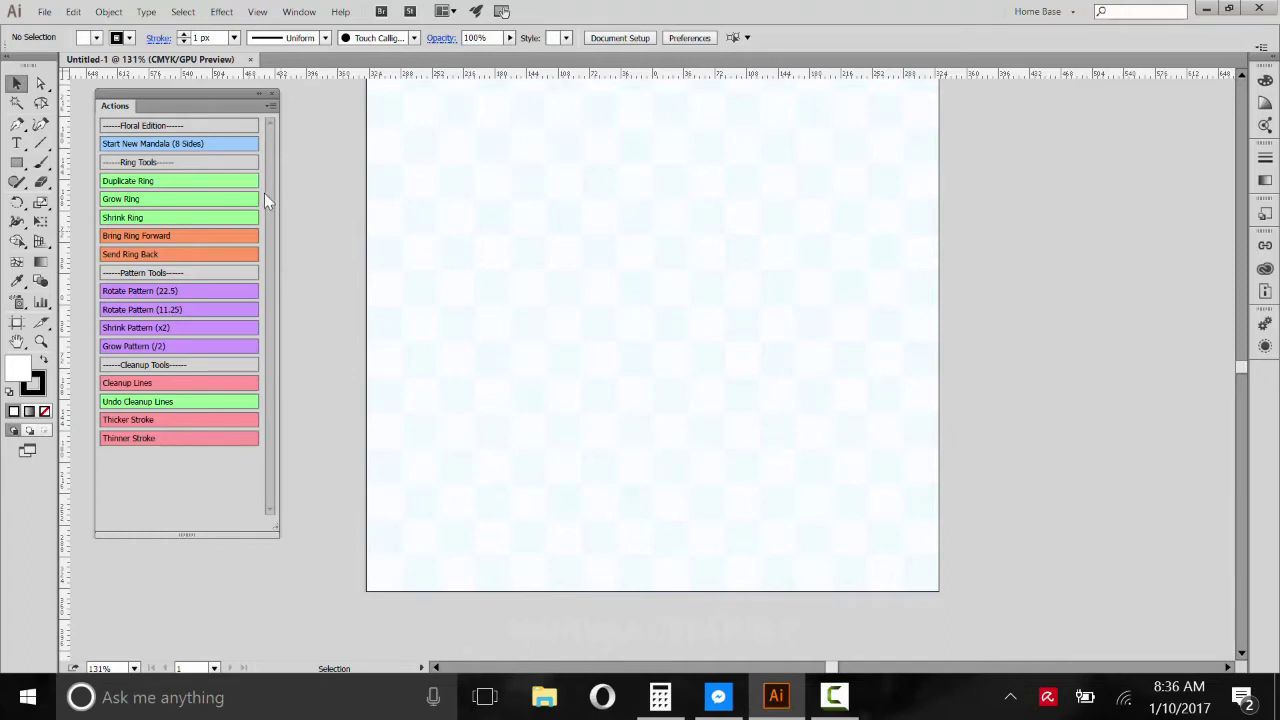
scroll(858, 410, up, 1)
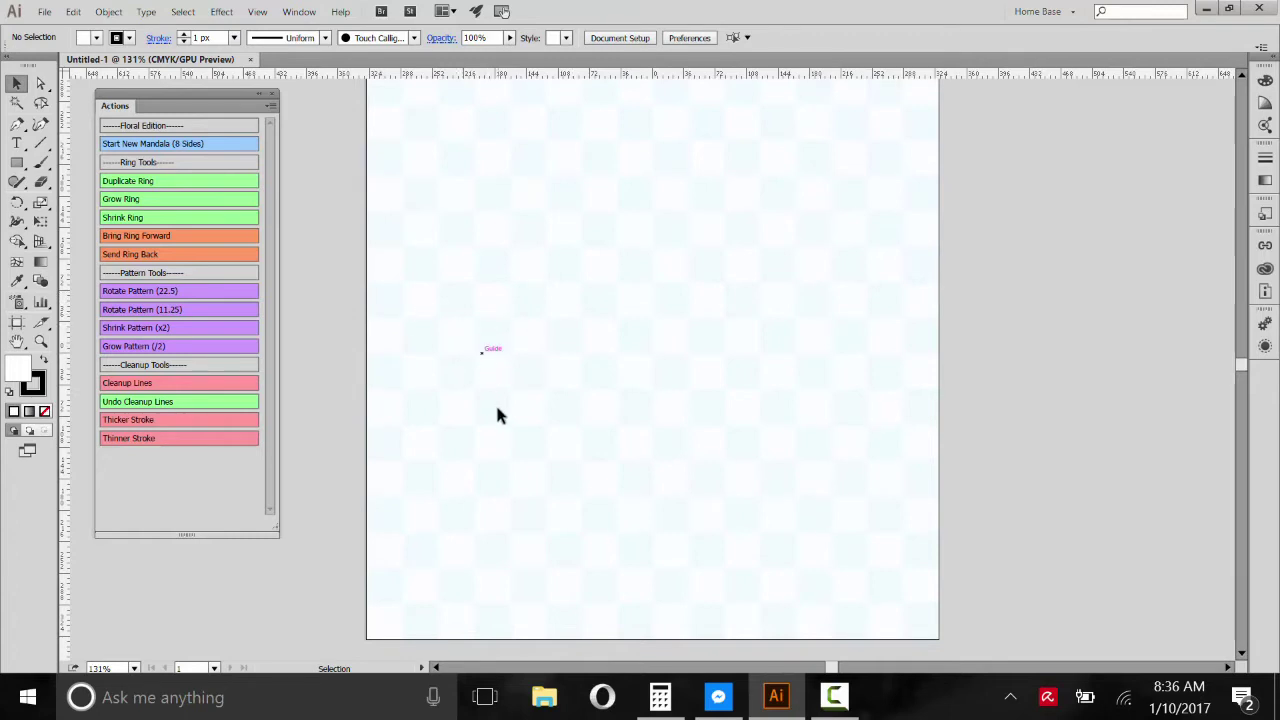
scroll(890, 378, up, 1)
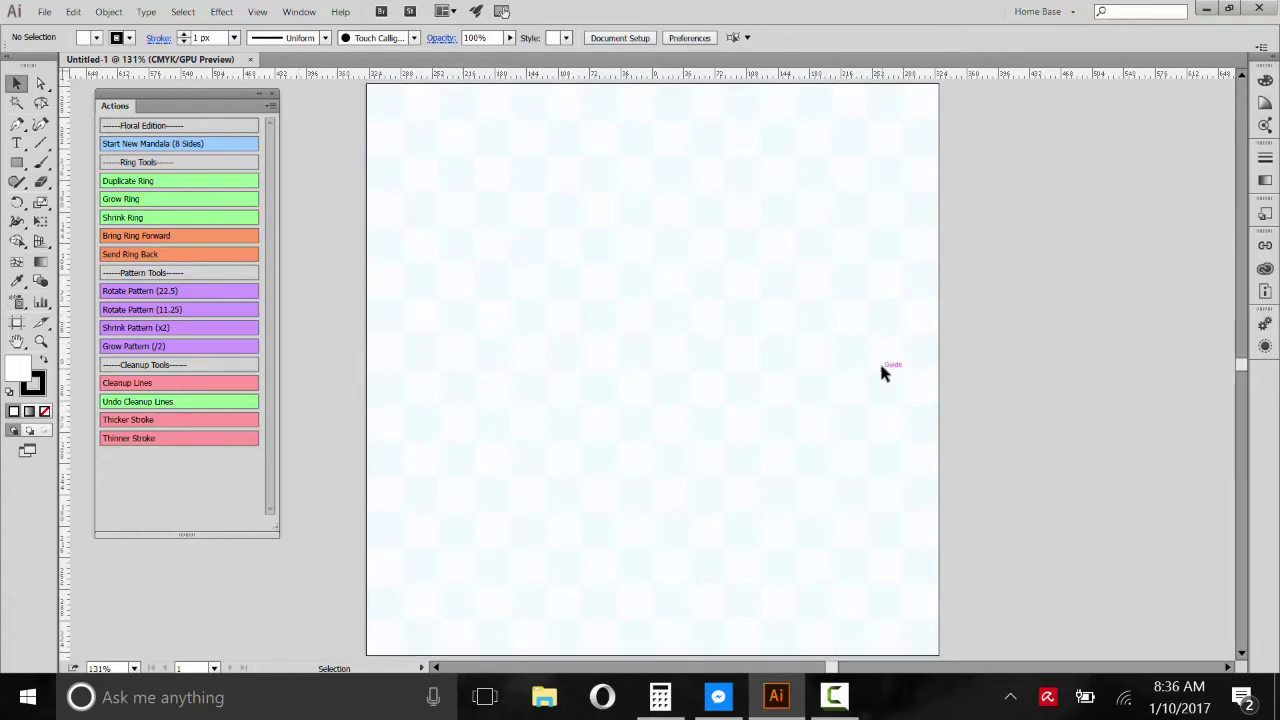
click(299, 11)
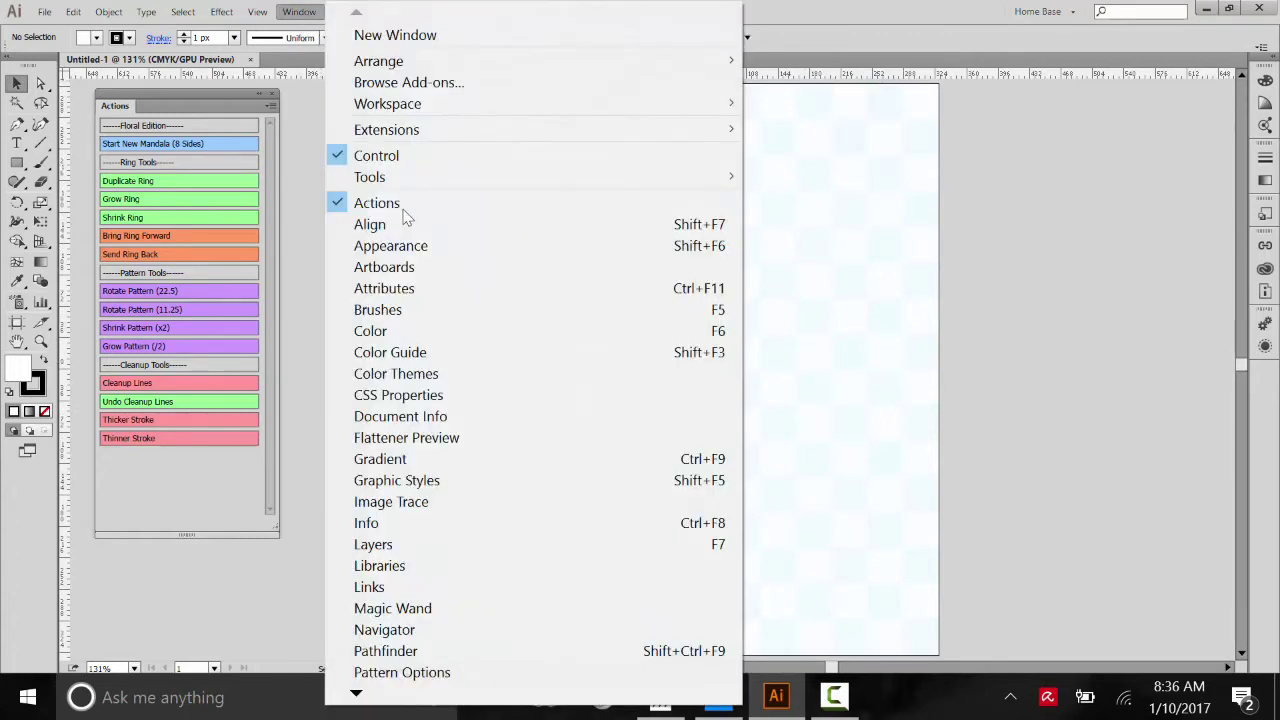
click(403, 313)
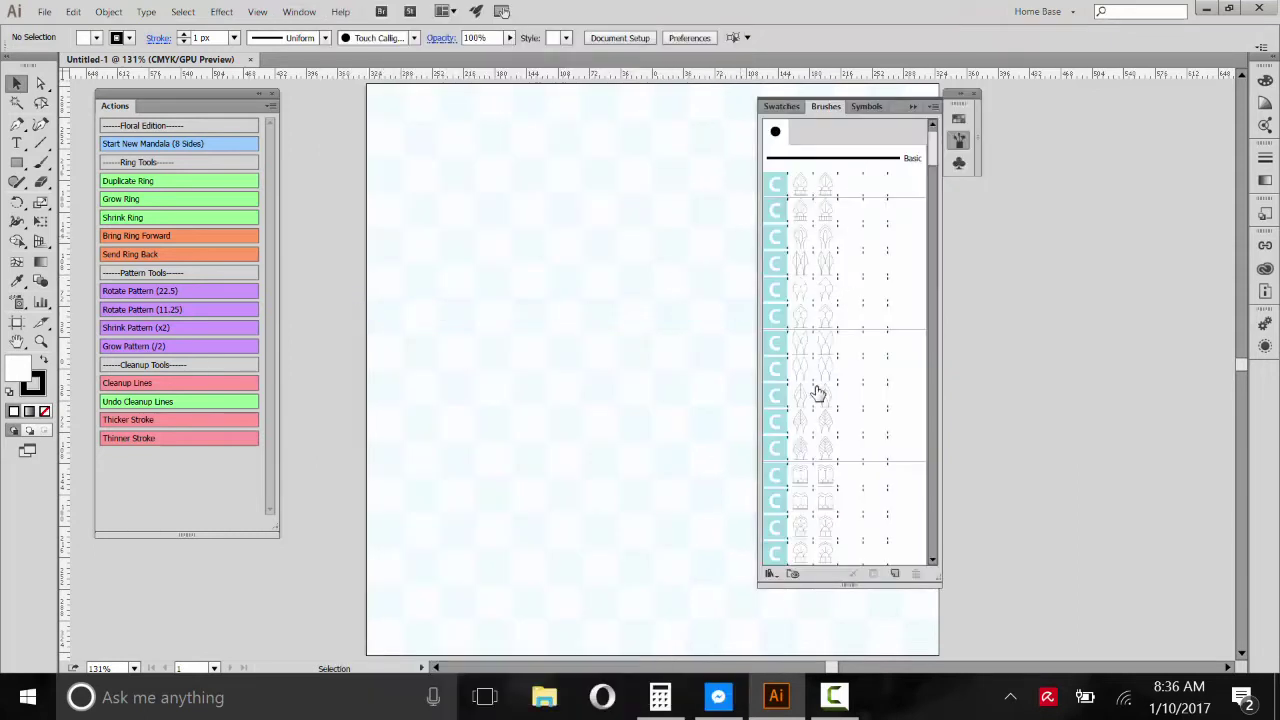
- Detach Brushes as a floating panel right of the artboard and close the Swatches/Symbols group
scroll(834, 290, down, 3)
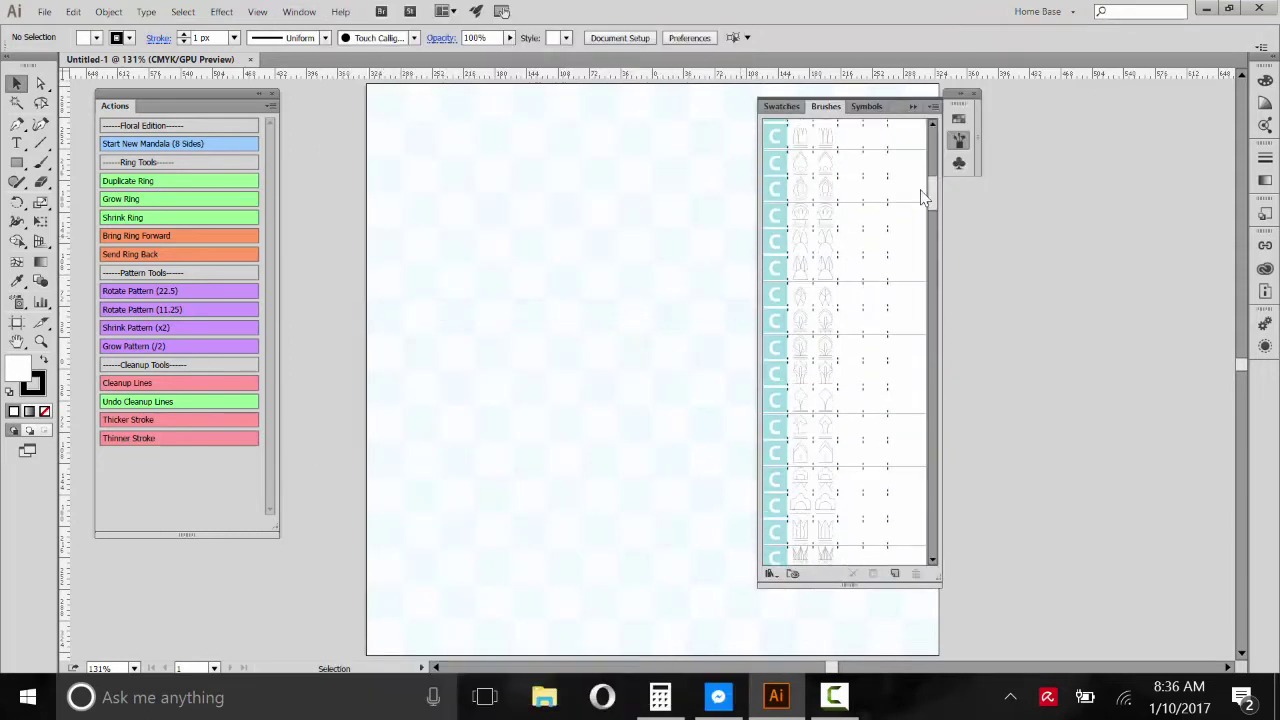
mouse_move(928, 213)
mouse_down()
mouse_move(938, 528)
mouse_move(950, 130)
mouse_up()
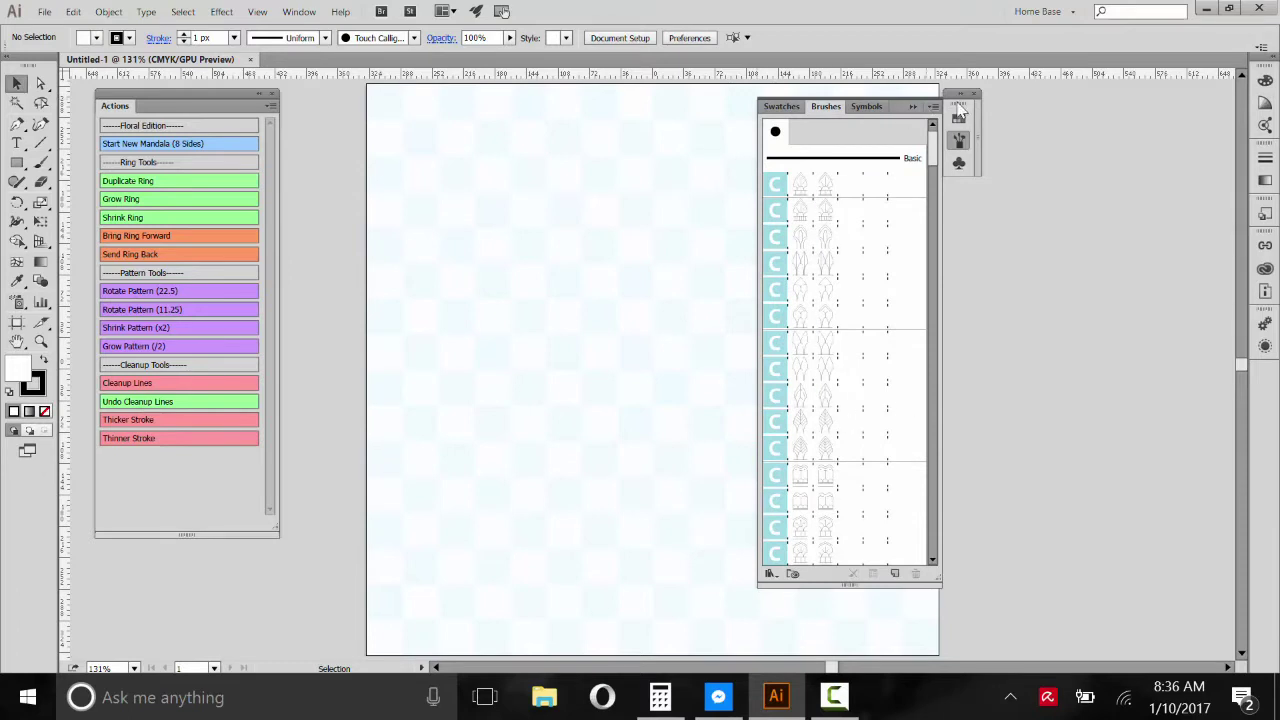
drag(963, 110, 1165, 140)
click(1163, 178)
mouse_move(1060, 135)
mouse_down()
mouse_move(1105, 172)
mouse_move(1052, 239)
mouse_move(806, 212)
mouse_up()
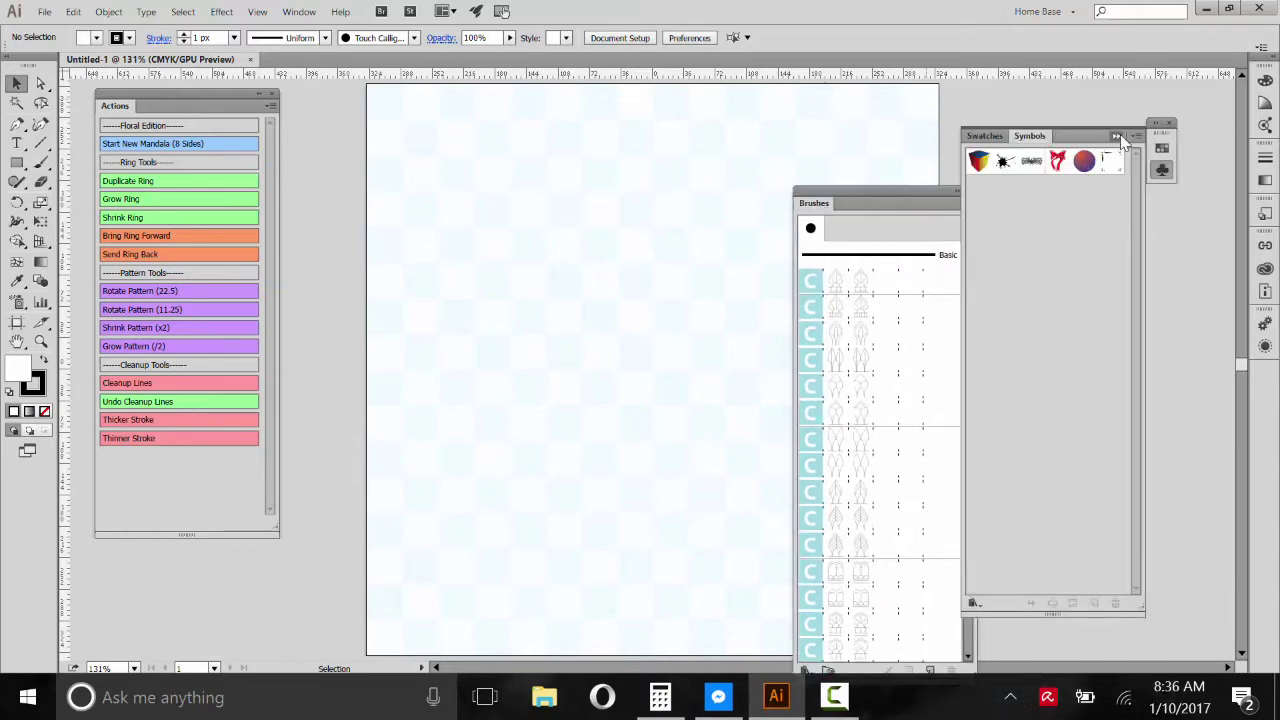
click(1118, 135)
mouse_move(896, 196)
mouse_down()
mouse_move(1026, 119)
mouse_move(1048, 145)
mouse_up()
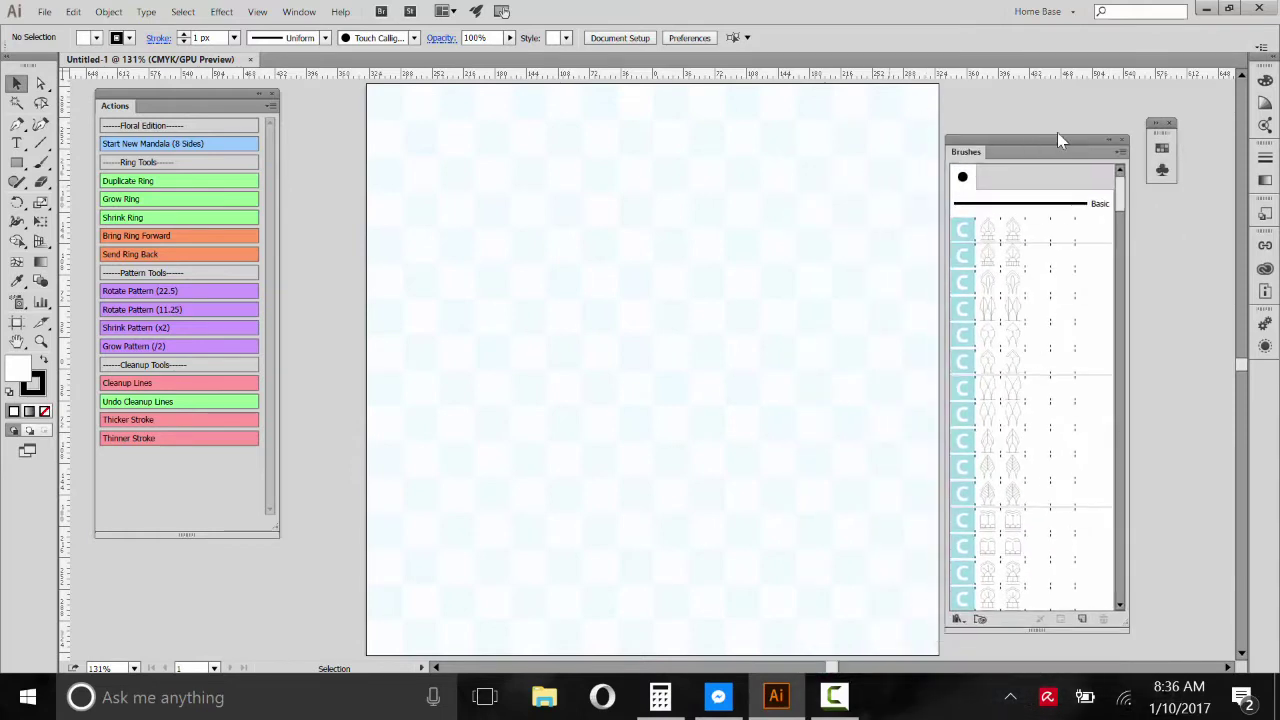
click(1172, 124)
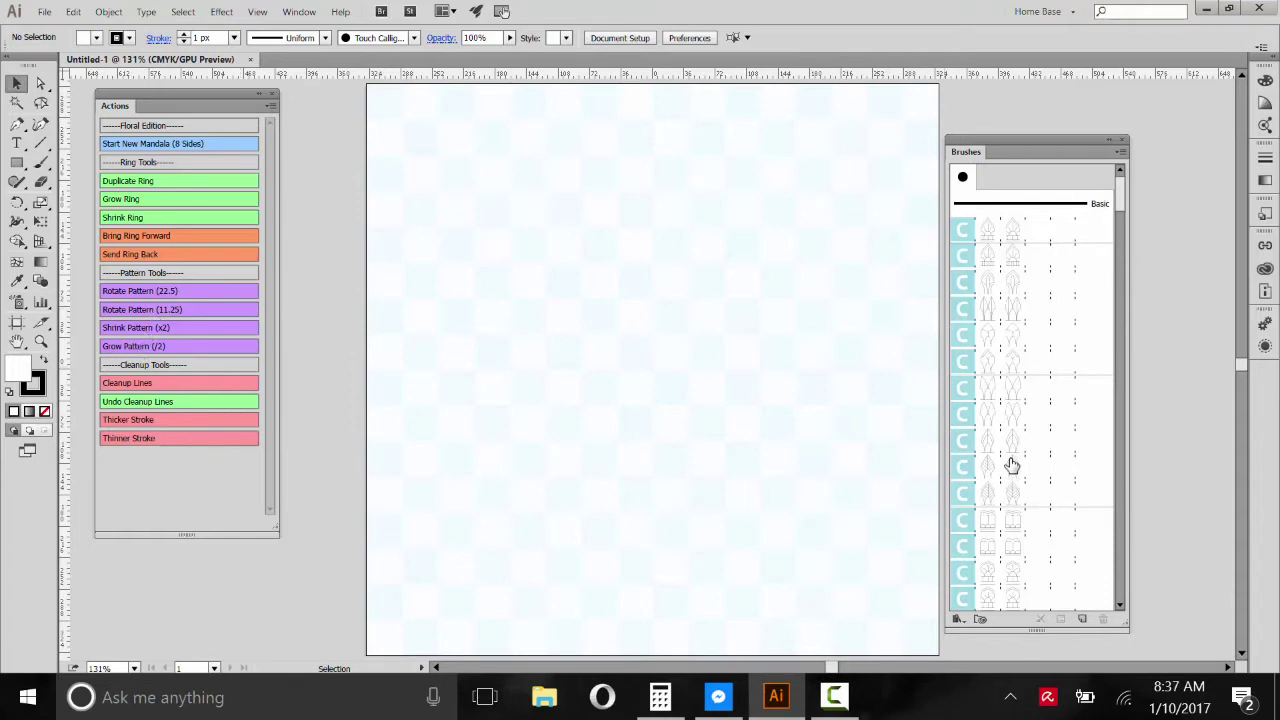
- Start a test 8-sided mandala and try several petal brushes on its ring
click(172, 145)
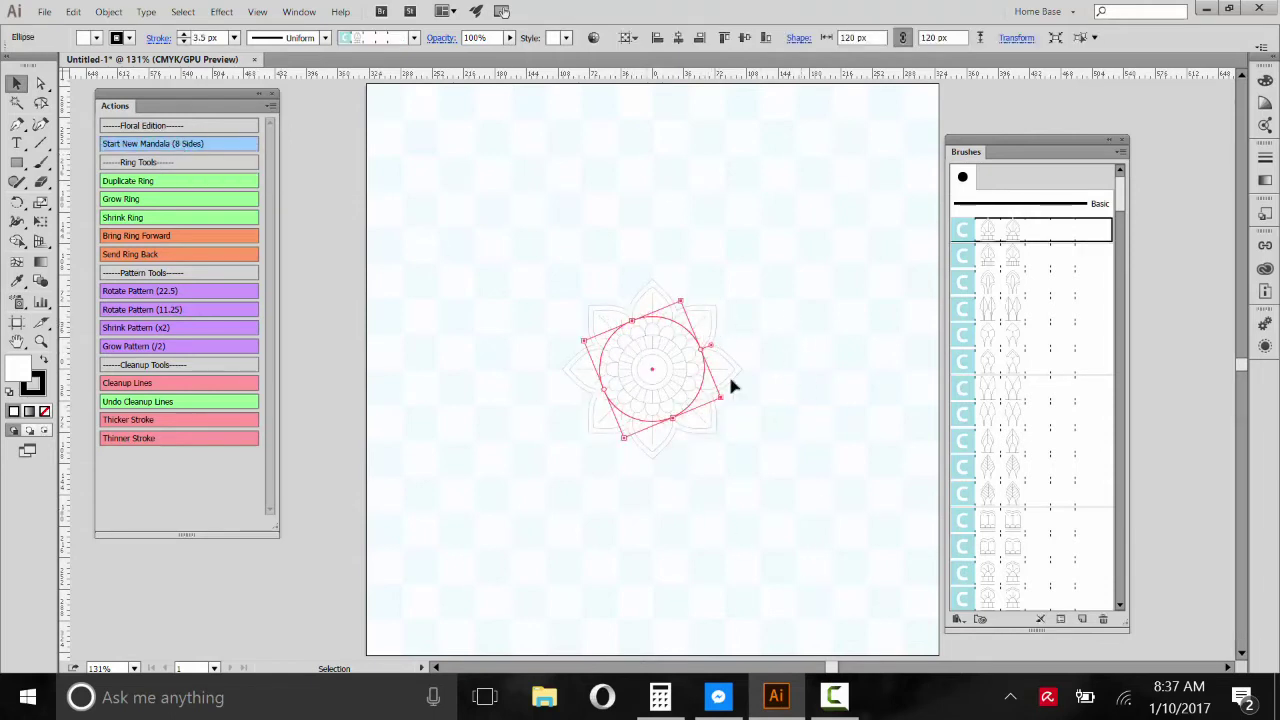
click(810, 418)
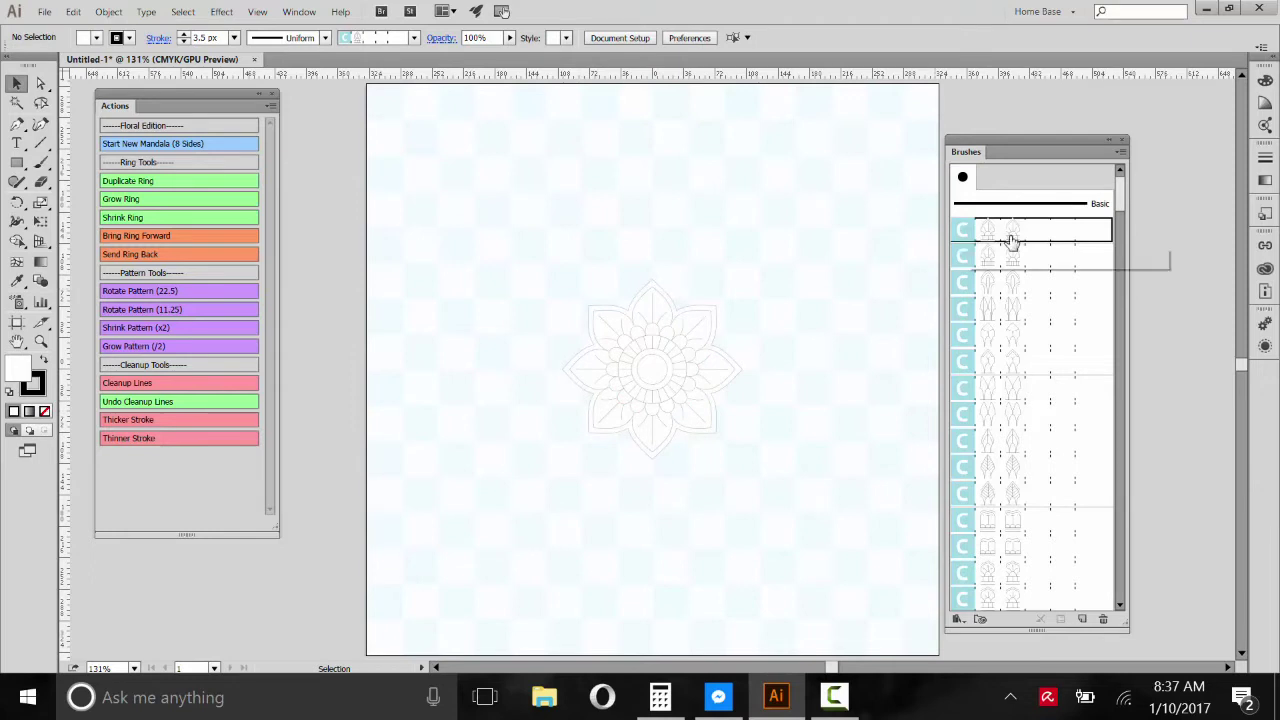
click(632, 371)
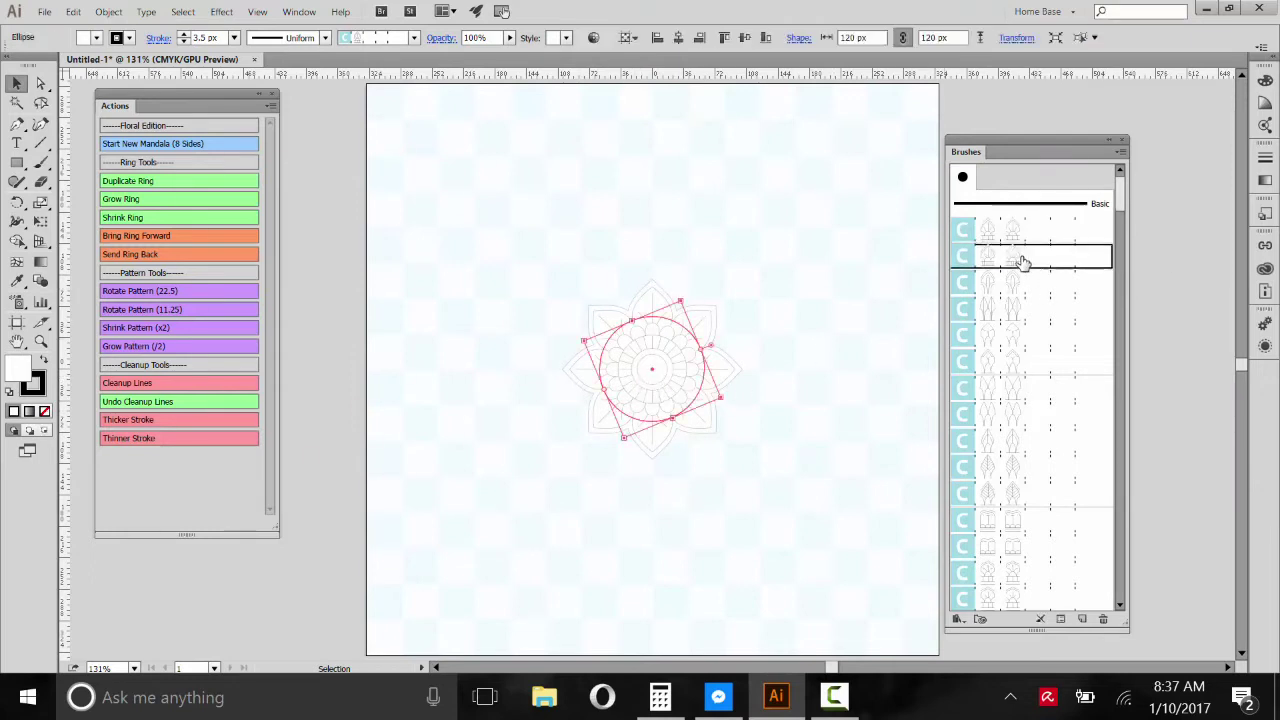
click(1026, 285)
click(1031, 367)
click(1031, 438)
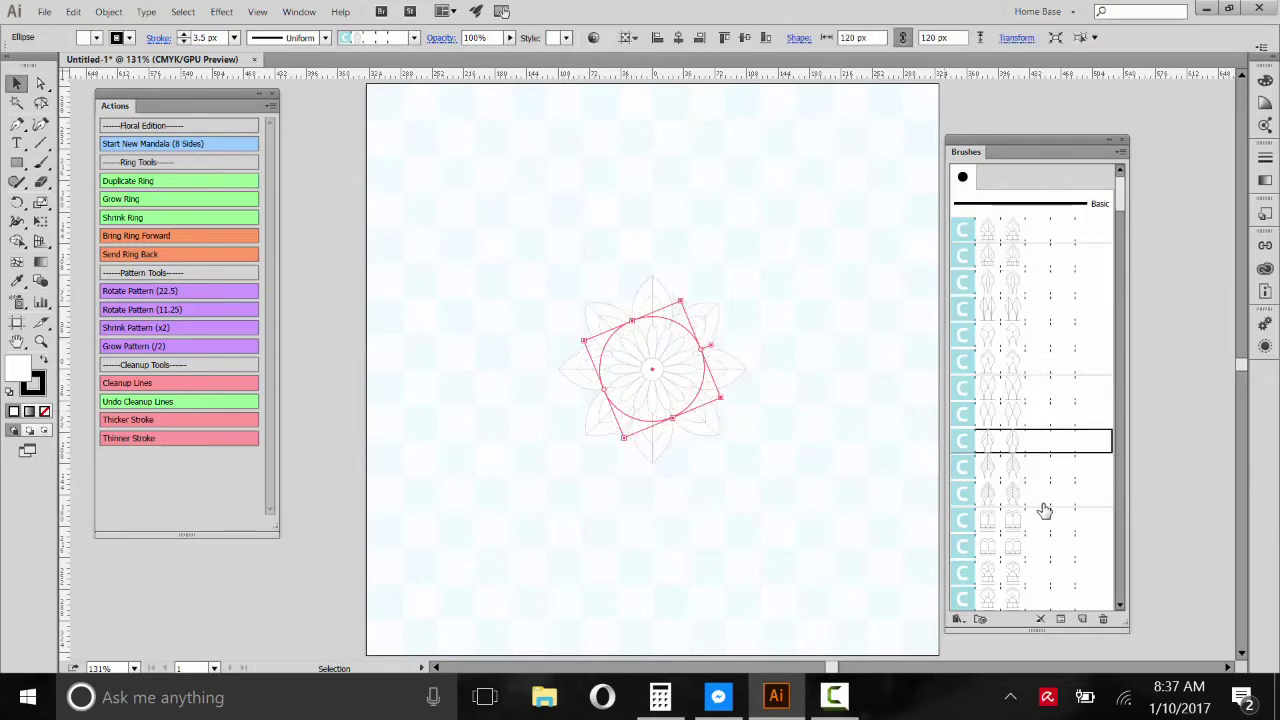
click(1040, 494)
click(1006, 337)
click(1010, 258)
click(1008, 232)
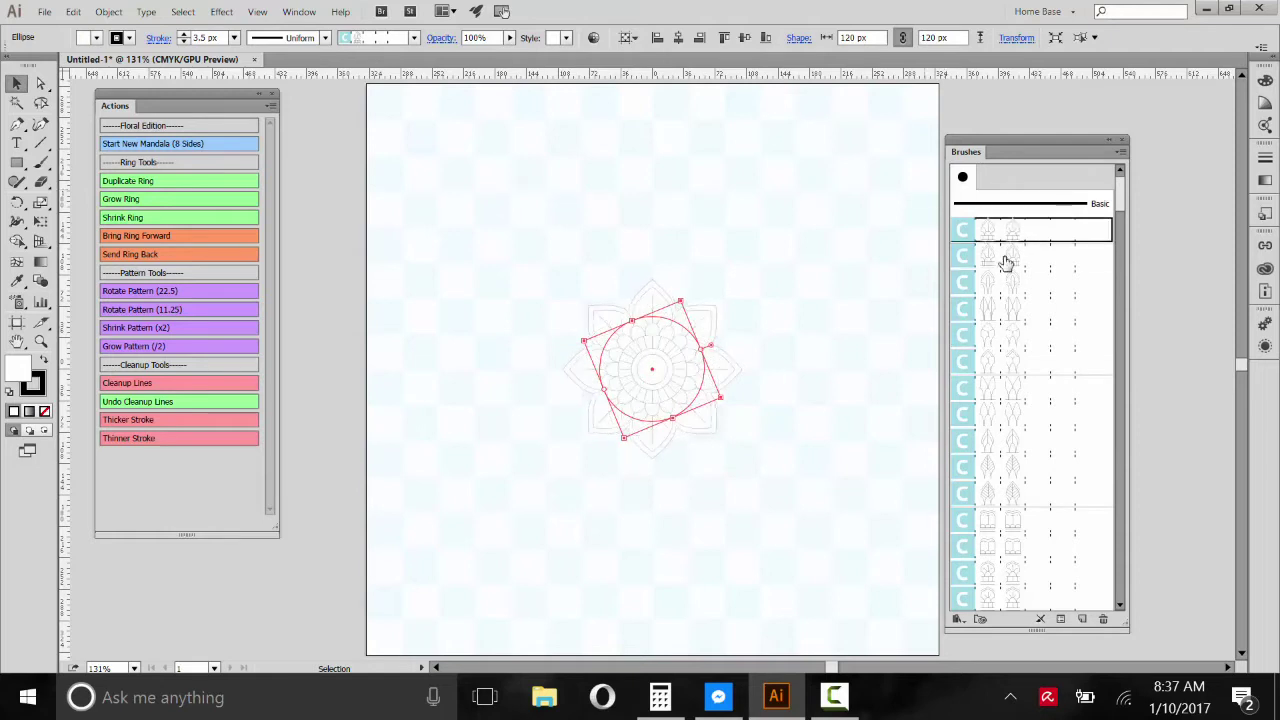
- Cycle through more floral brushes on the ring, settling on an earlier petal brush
scroll(1020, 266, down, 5)
mouse_move(1120, 209)
mouse_down()
mouse_move(1120, 195)
mouse_move(1123, 260)
mouse_move(1100, 283)
mouse_up()
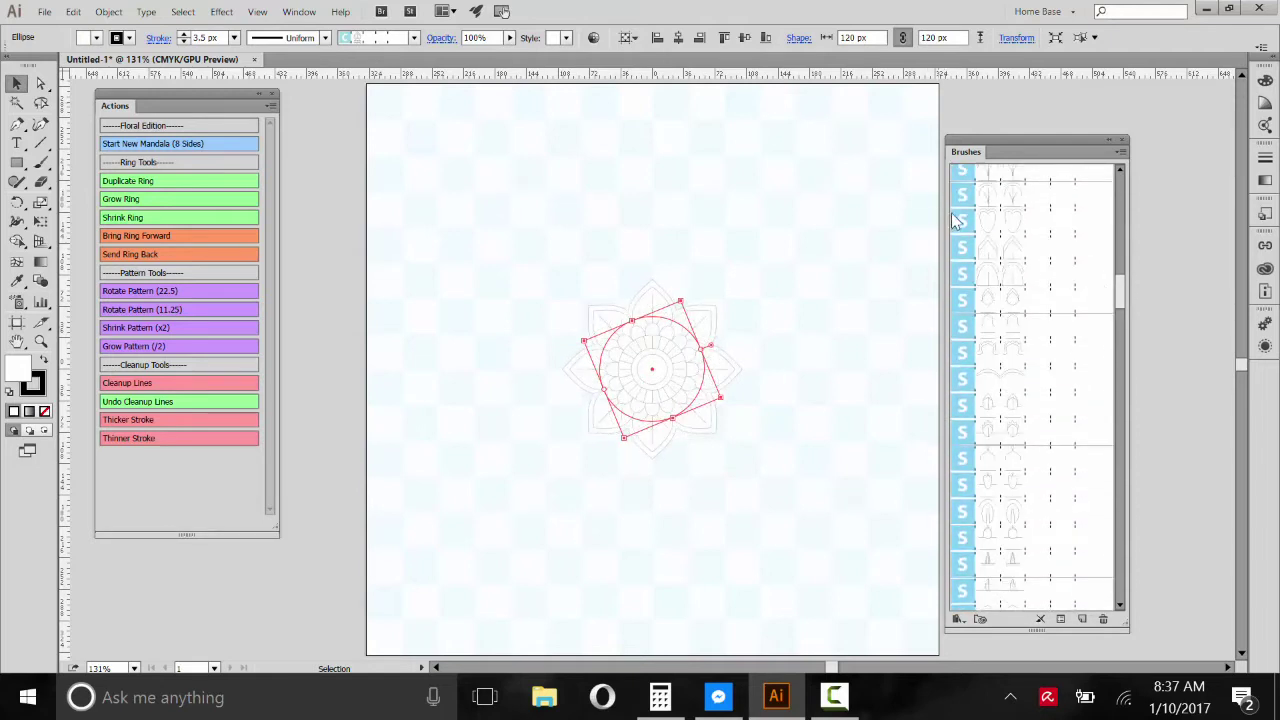
mouse_move(1121, 304)
mouse_down()
mouse_move(1119, 270)
mouse_move(1072, 236)
mouse_up()
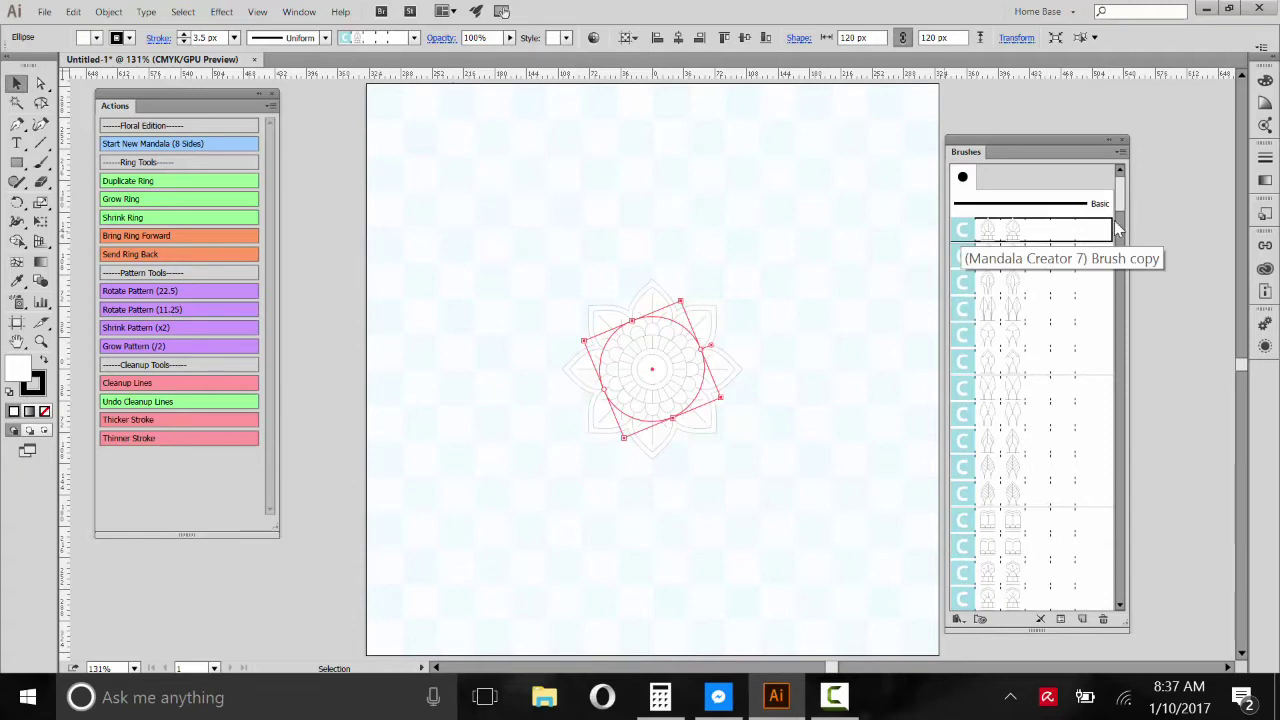
mouse_move(1121, 210)
mouse_down()
mouse_move(1120, 255)
mouse_move(1120, 188)
mouse_up()
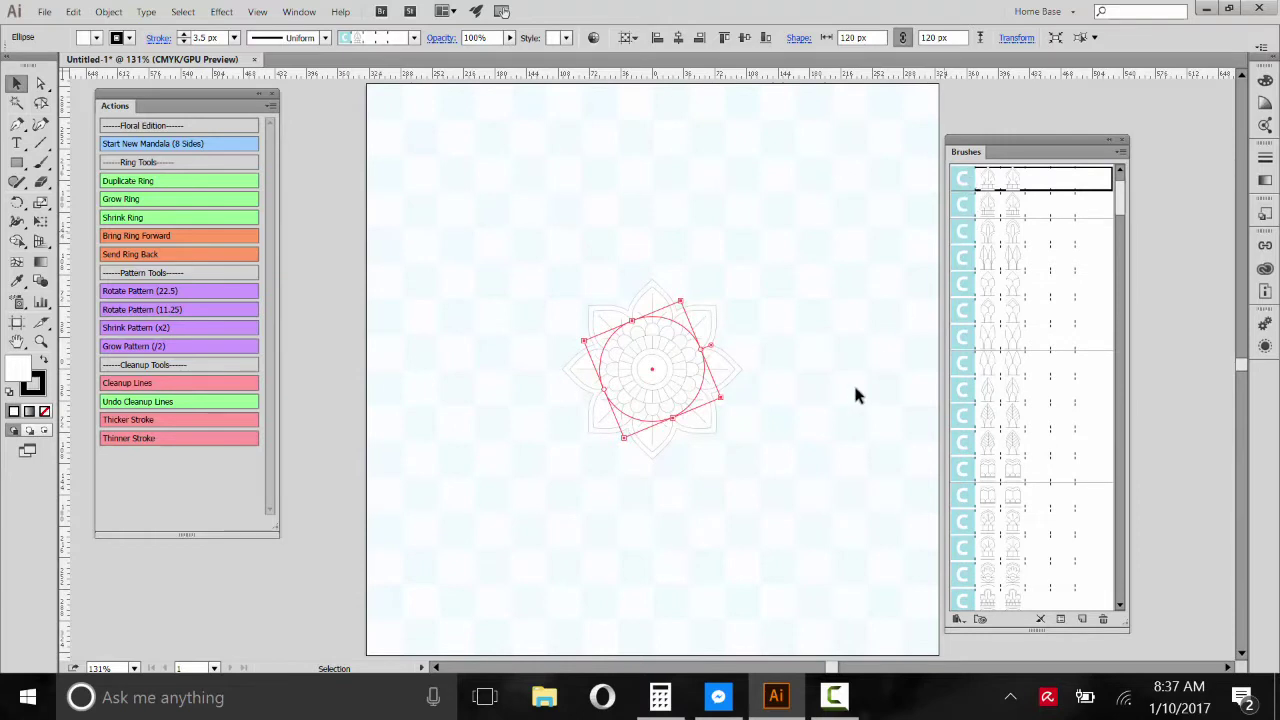
click(983, 256)
click(1006, 228)
click(1006, 258)
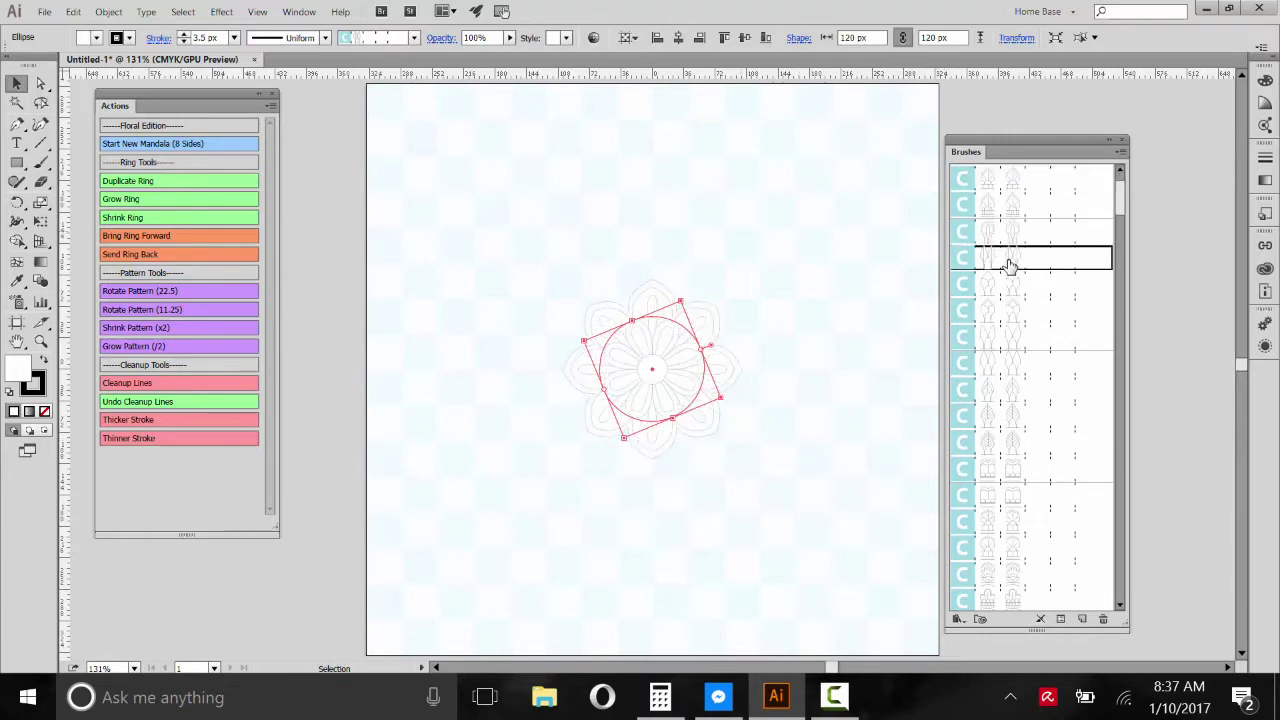
click(1004, 290)
click(1004, 314)
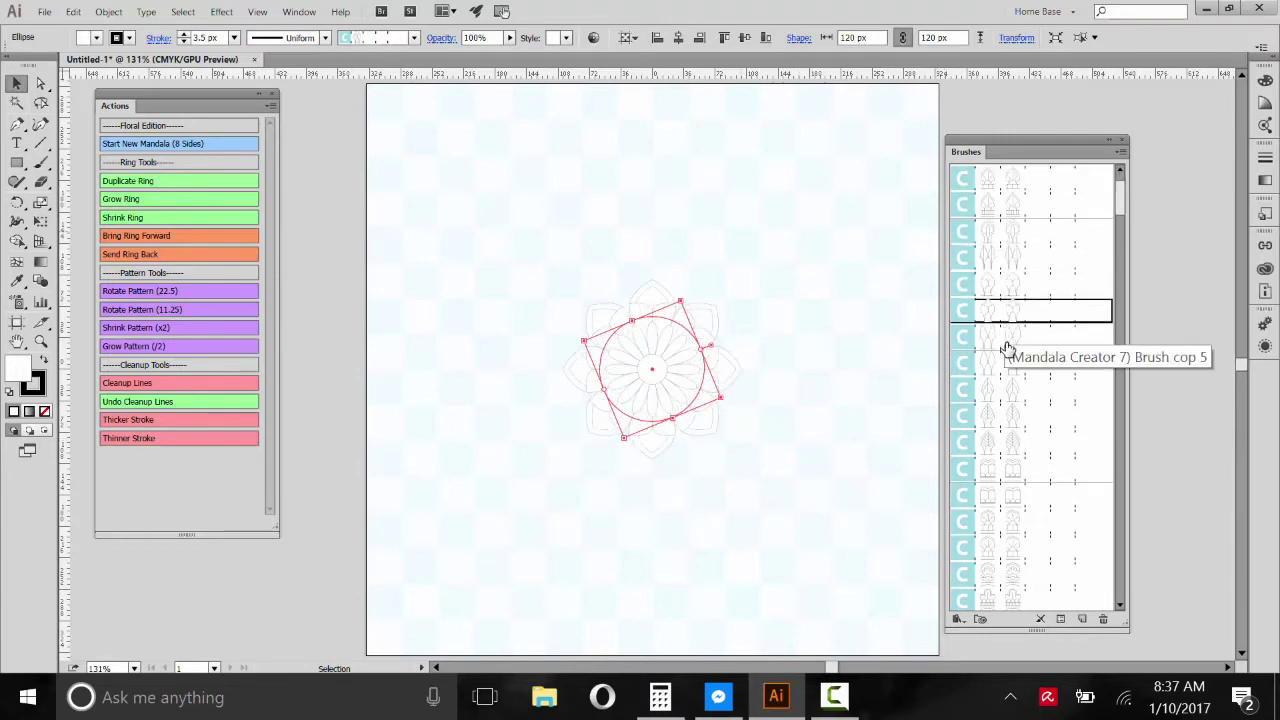
click(1006, 340)
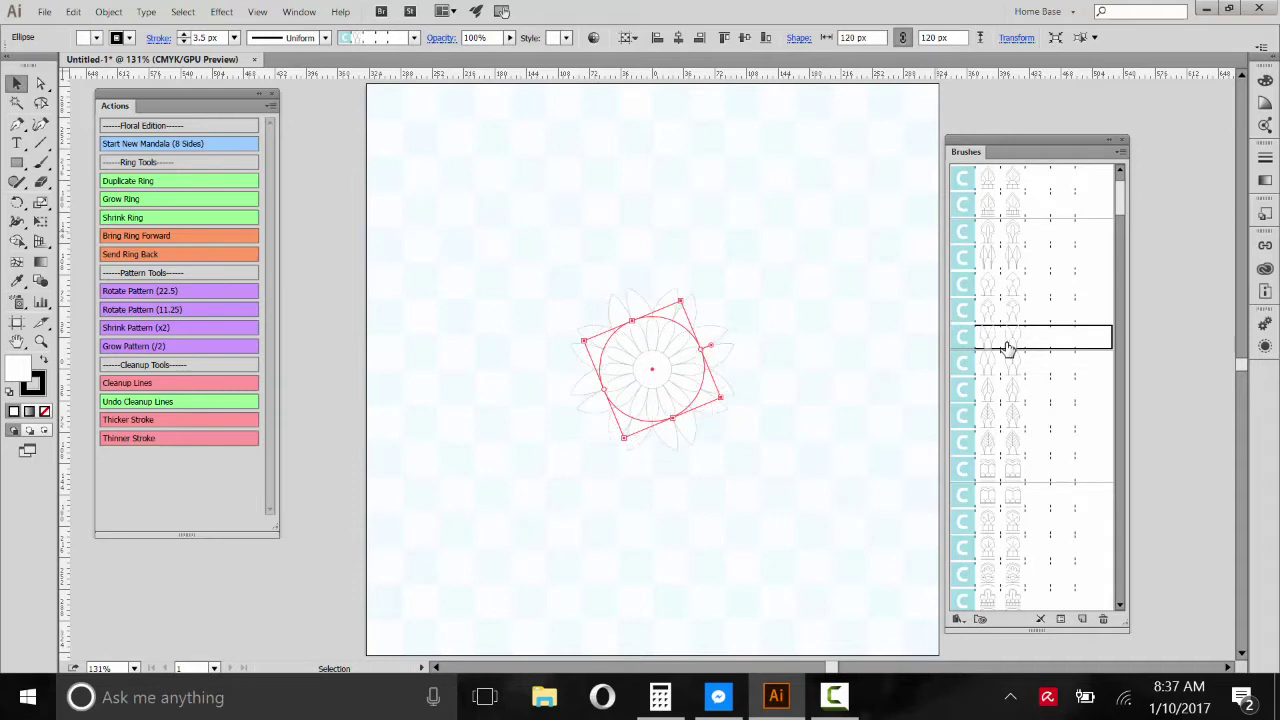
click(1014, 287)
click(1014, 260)
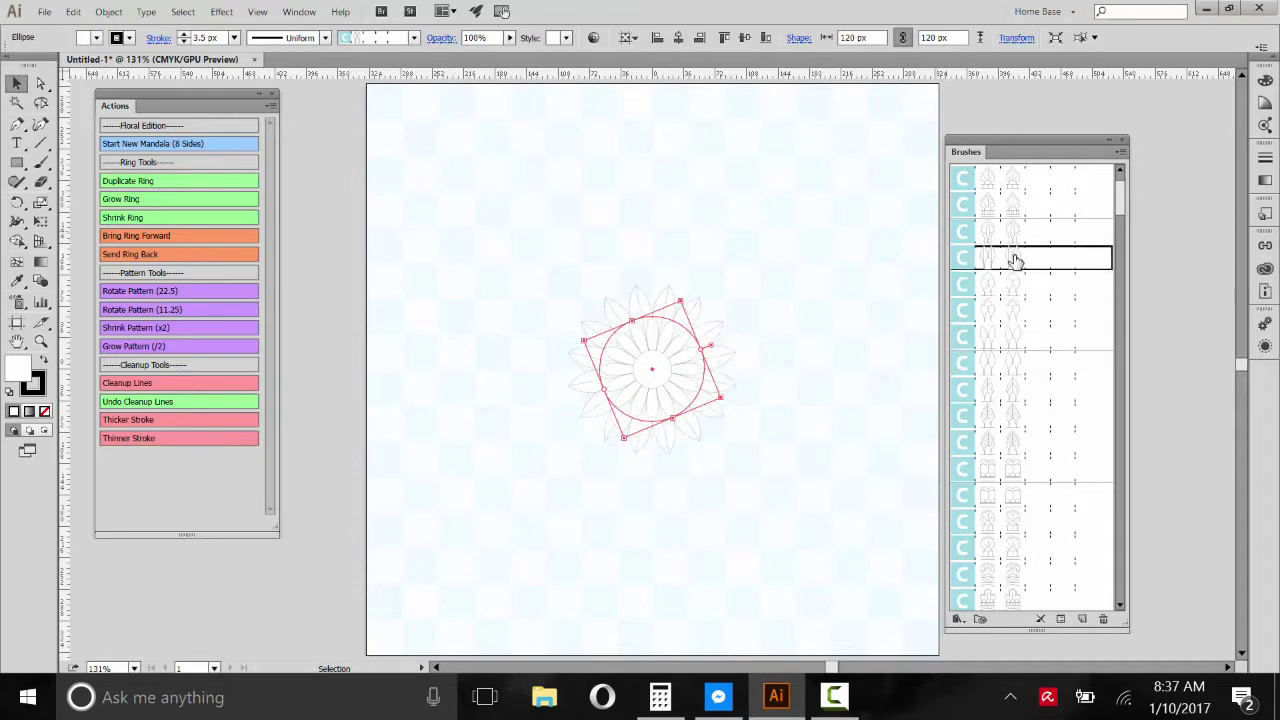
click(1019, 241)
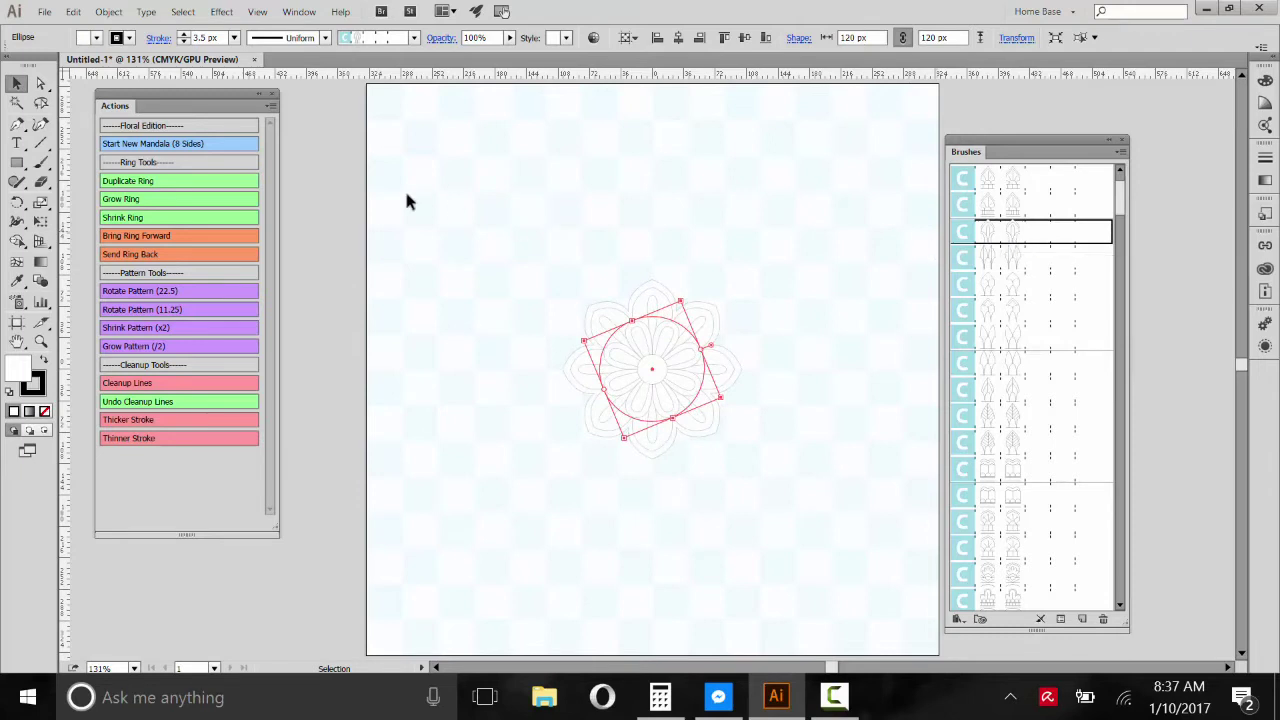
- Duplicate the ring, drag the rings apart, then select all and delete everything
click(137, 183)
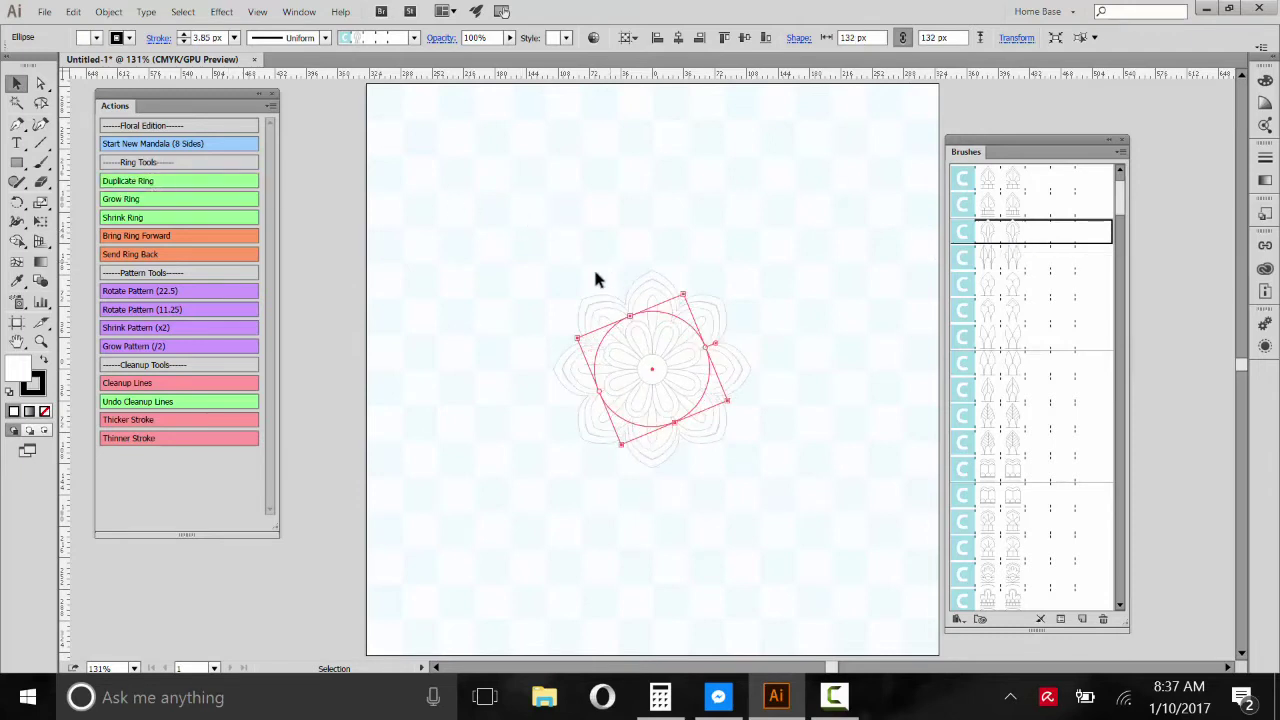
drag(721, 362, 846, 441)
drag(692, 380, 635, 362)
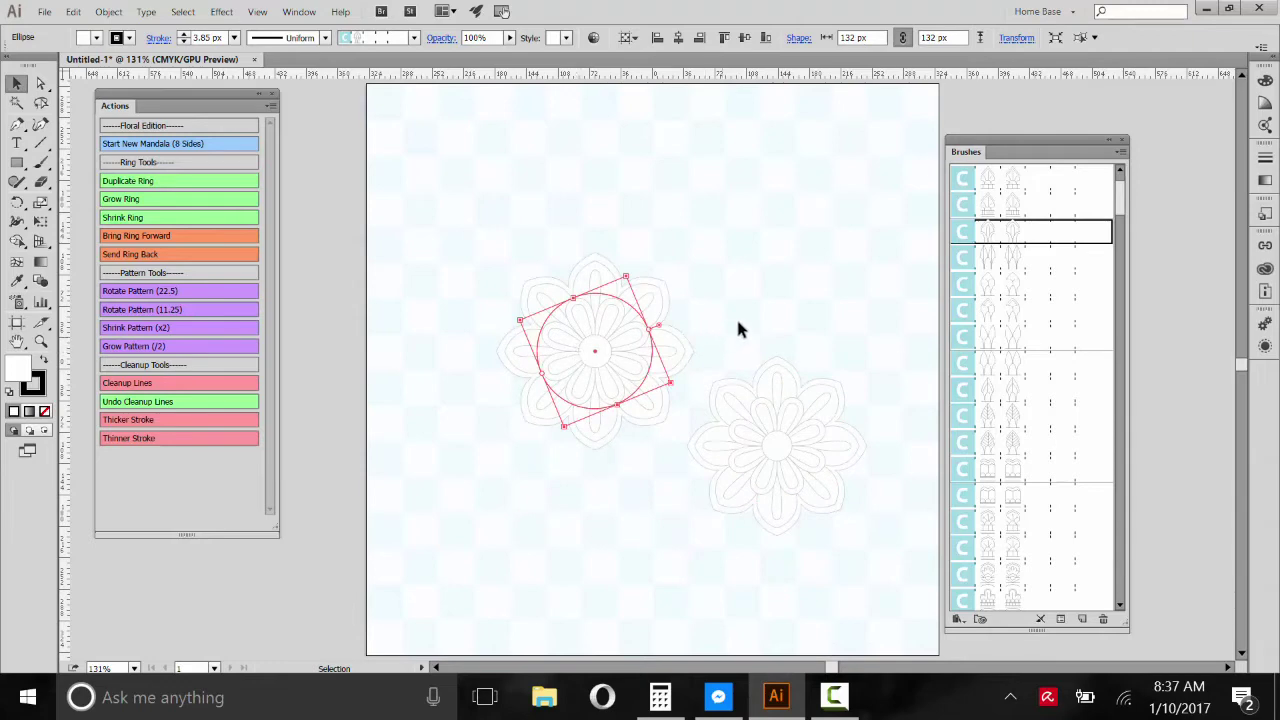
key(ctrl+a)
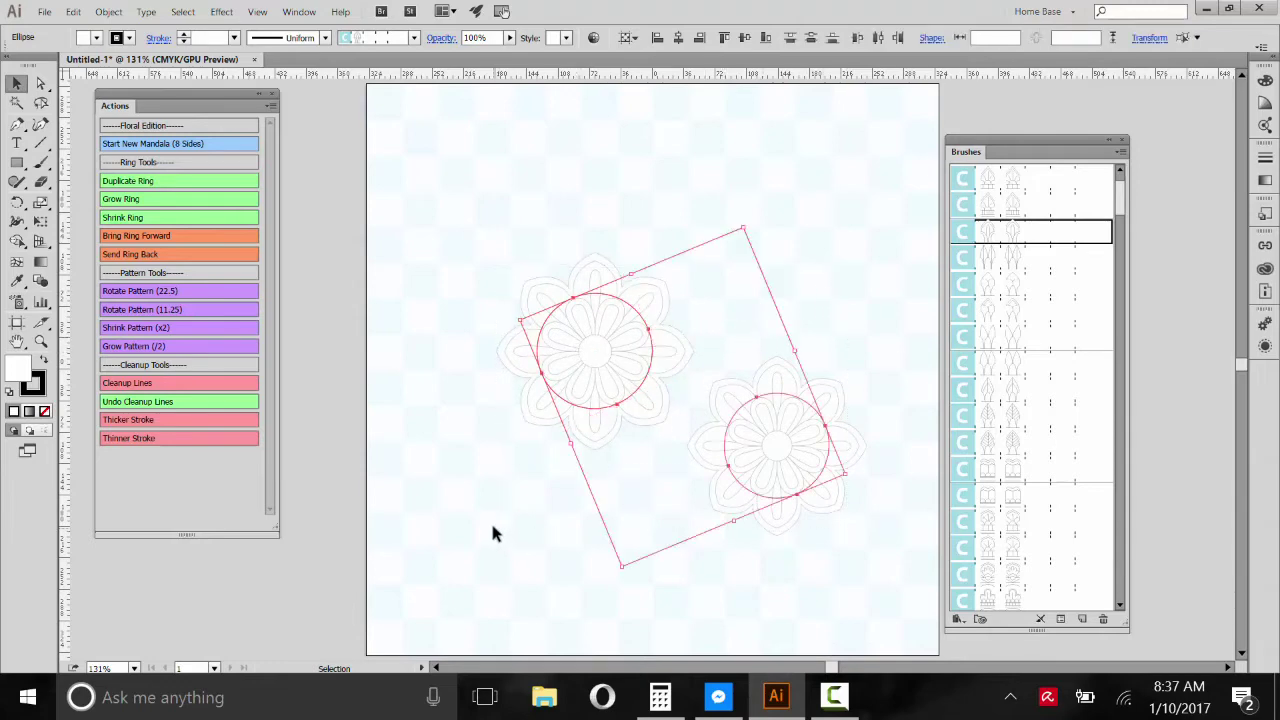
key(Delete)
- Start a new 8-sided mandala and stroke its ring with a pointed leaf-petal brush
click(159, 143)
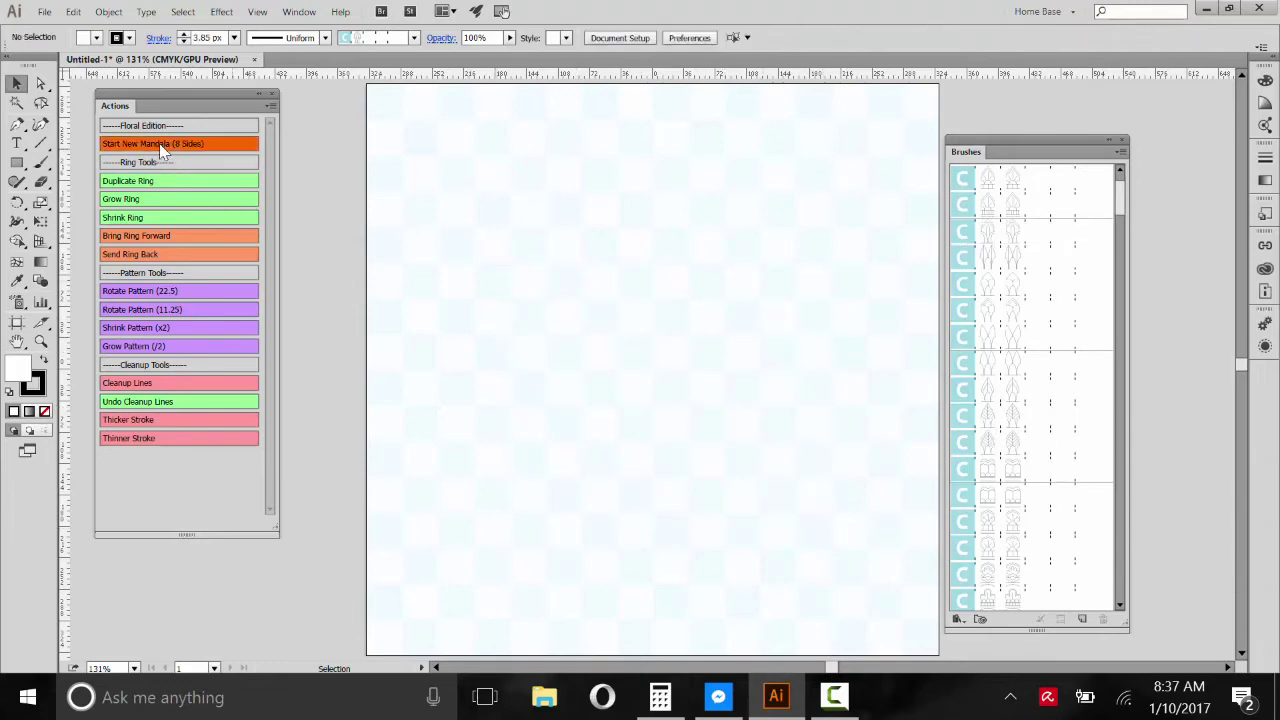
scroll(1016, 291, down, 3)
click(1016, 290)
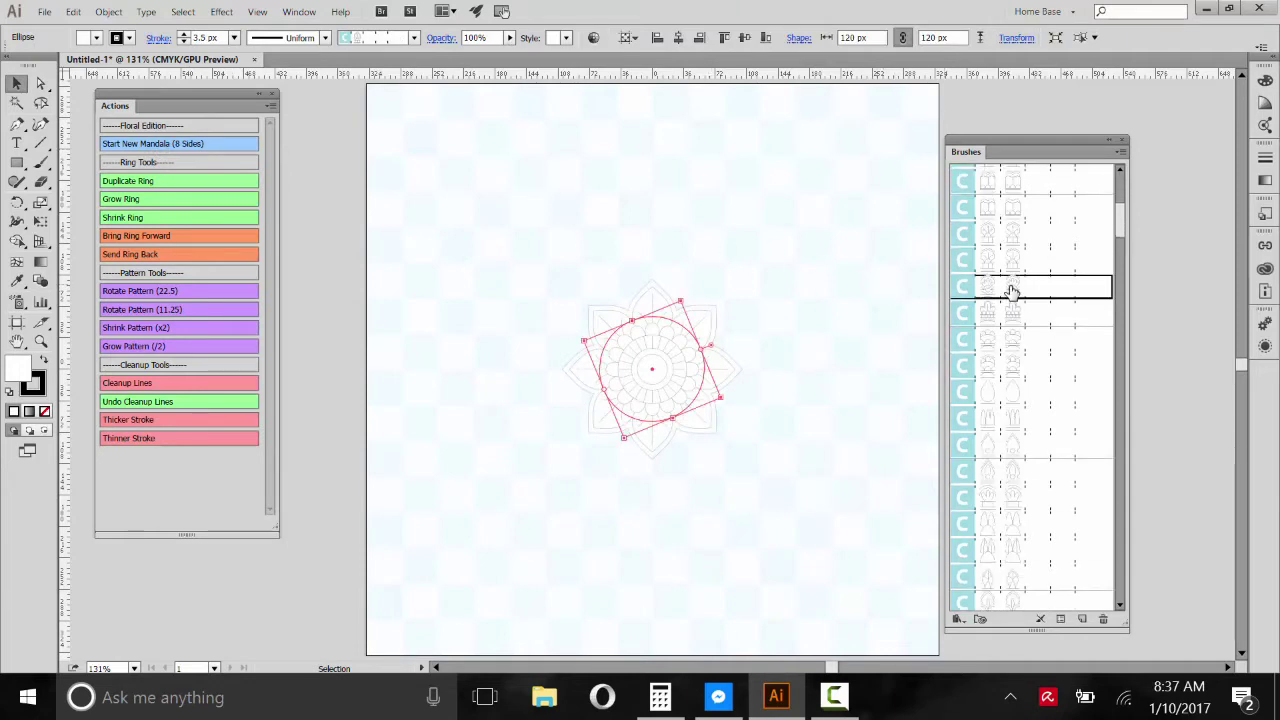
scroll(1018, 292, up, 1)
scroll(1016, 290, up, 1)
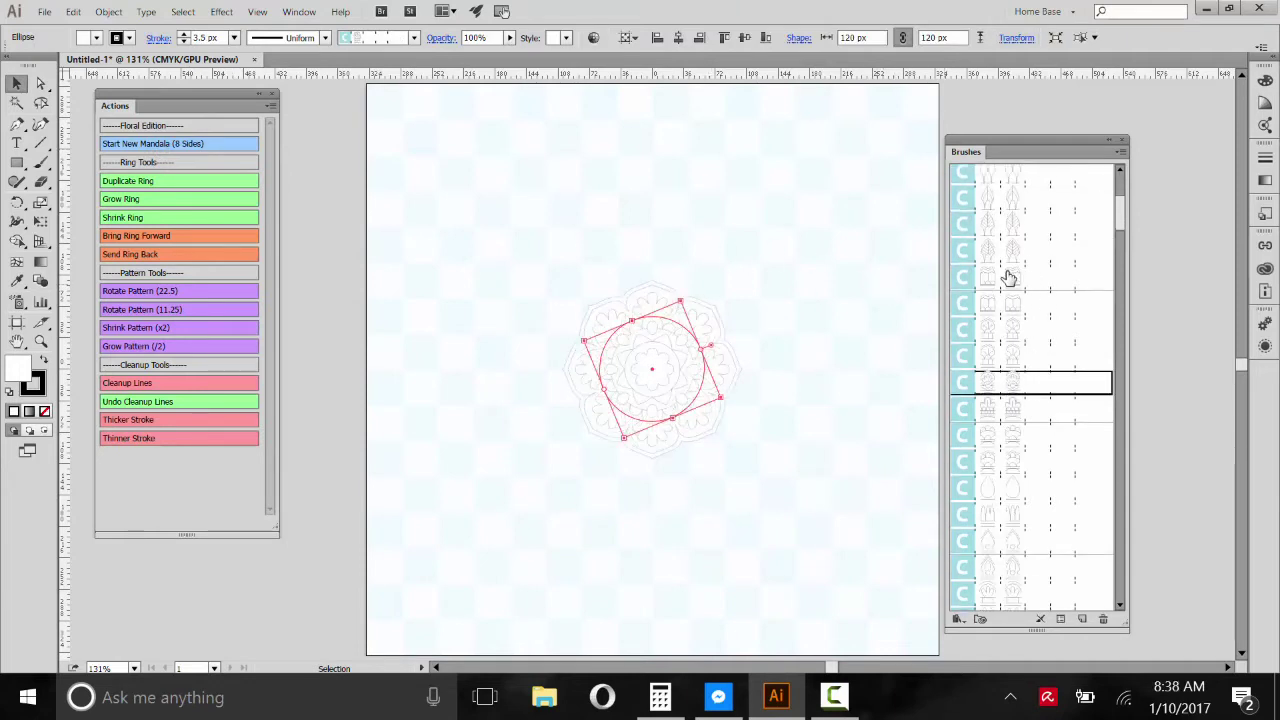
click(1014, 253)
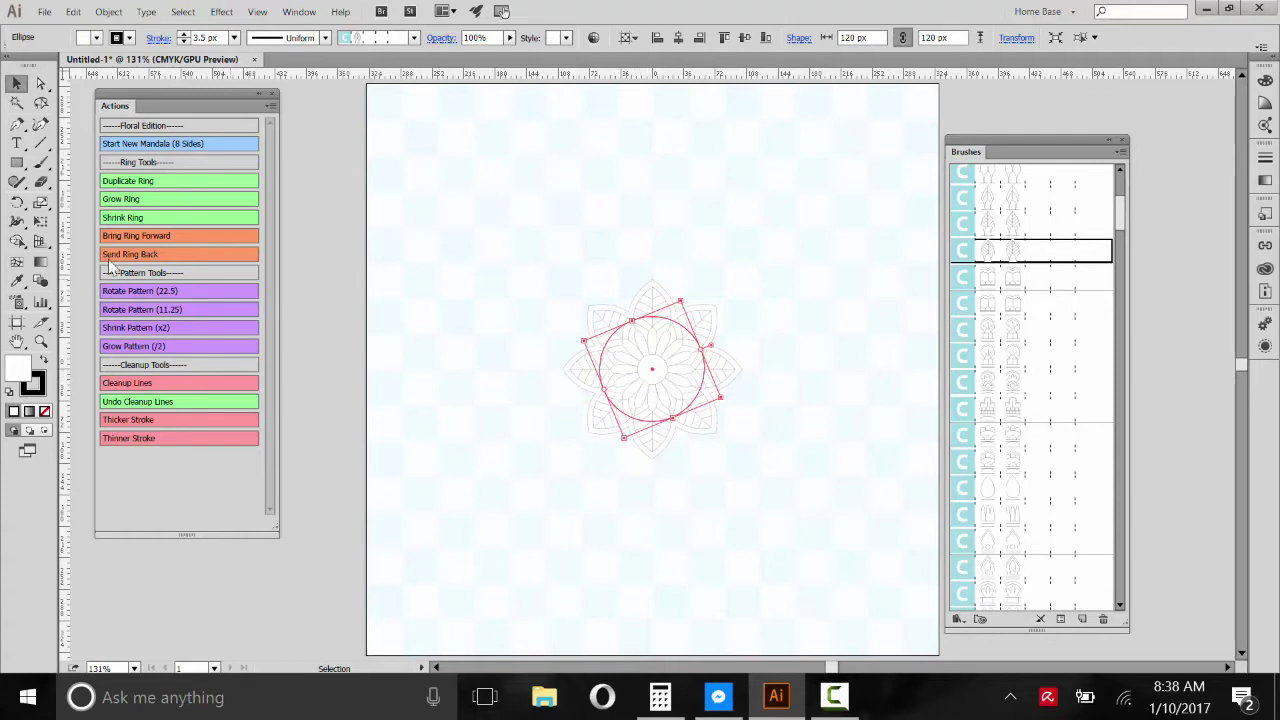
- Duplicate the ring and resize the copy to about 151 px with Grow and Shrink Ring
click(146, 185)
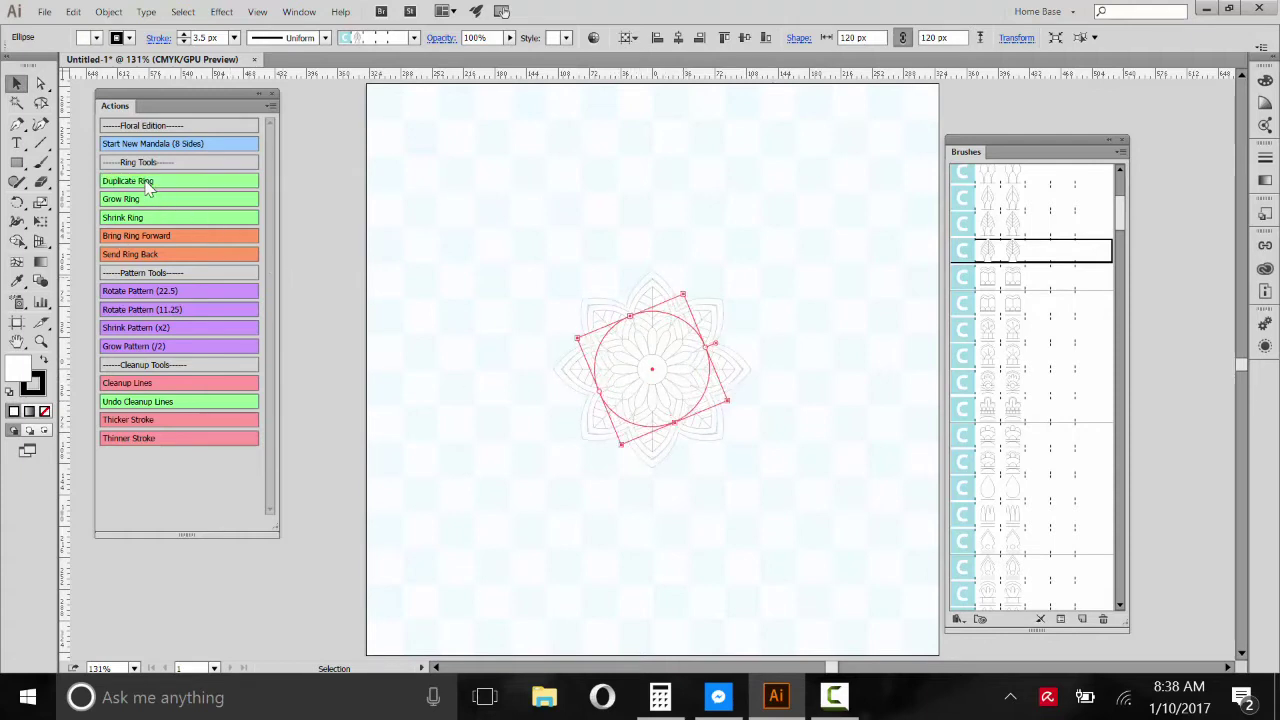
click(116, 202)
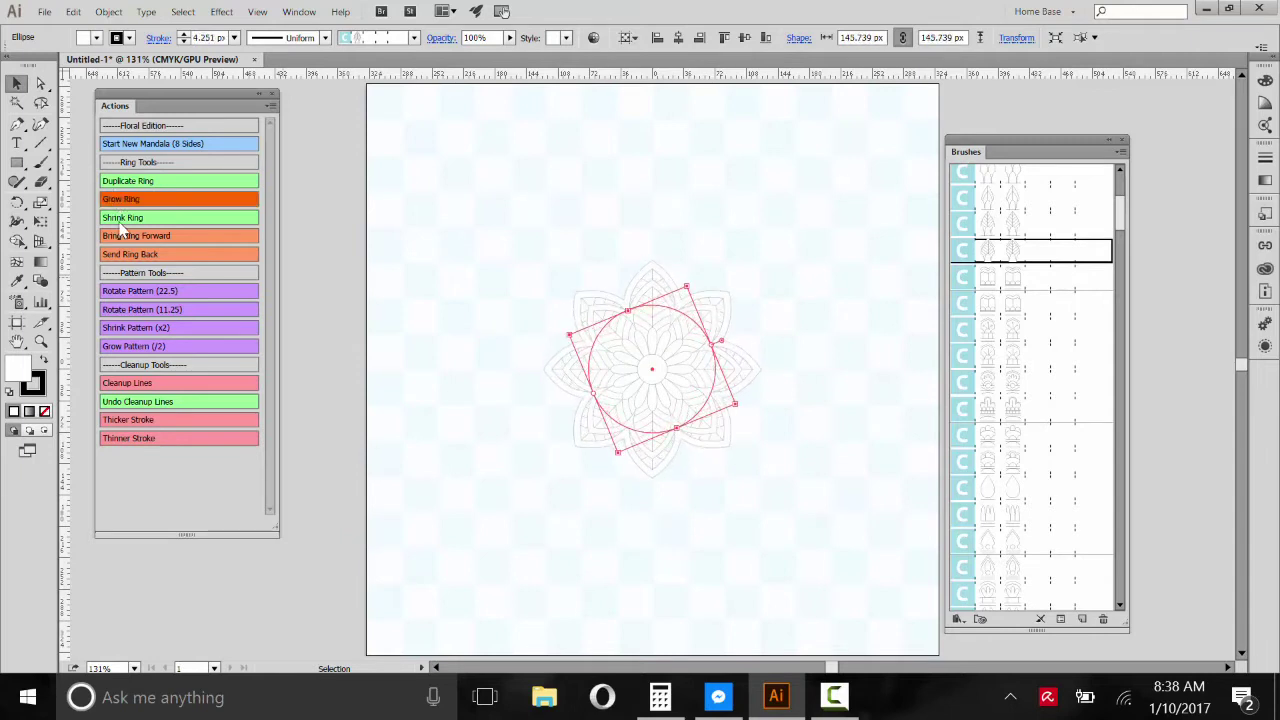
click(126, 218)
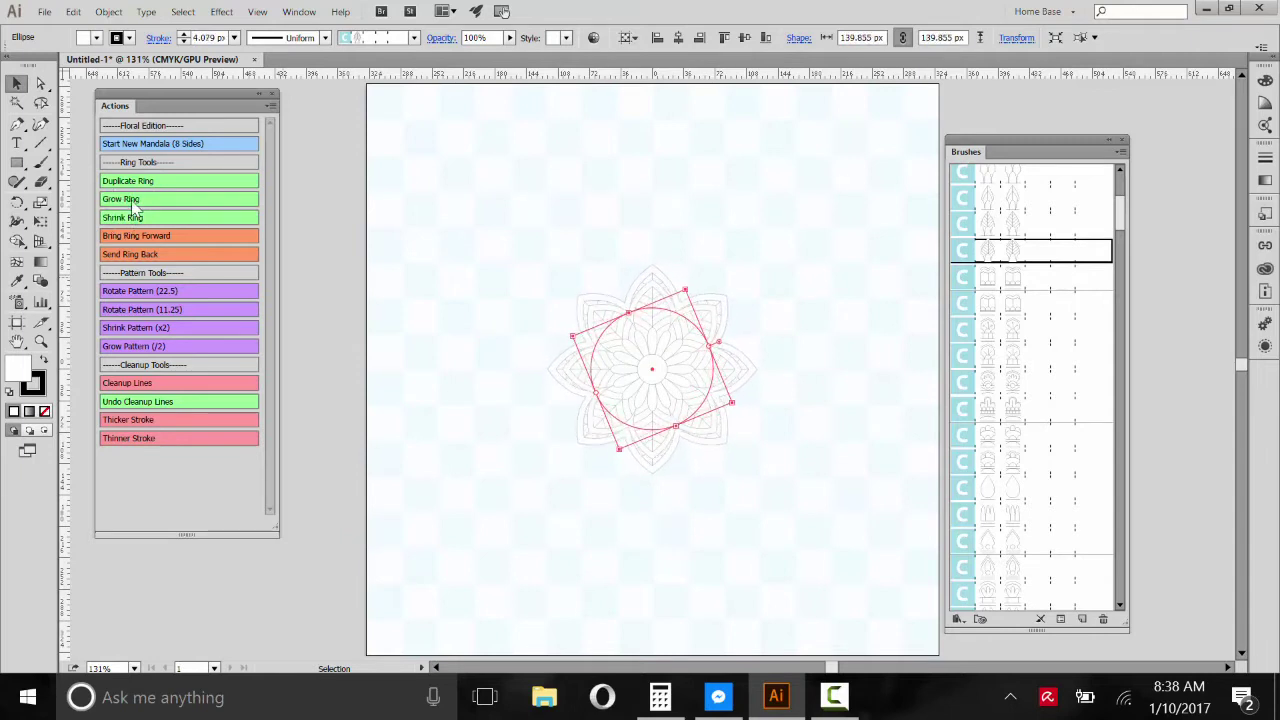
click(134, 203)
- Give the new ring a different petal brush from the Brushes panel
scroll(1010, 368, down, 5)
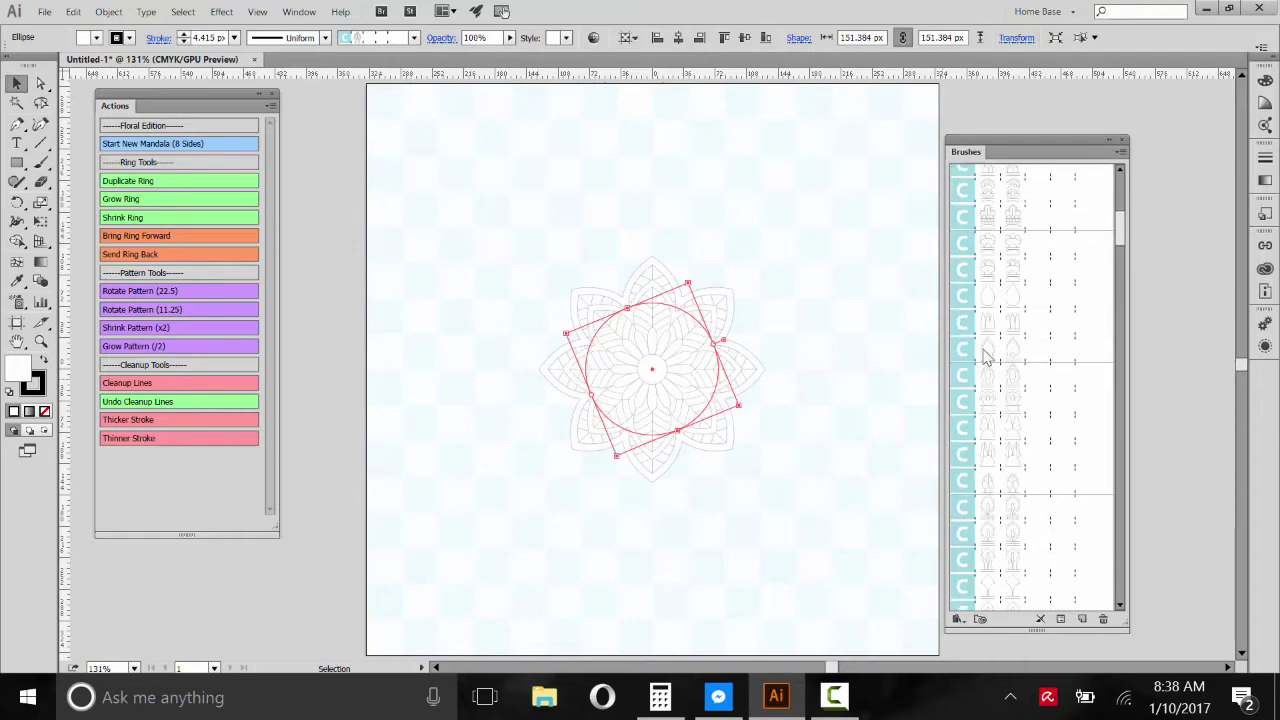
scroll(1016, 368, down, 2)
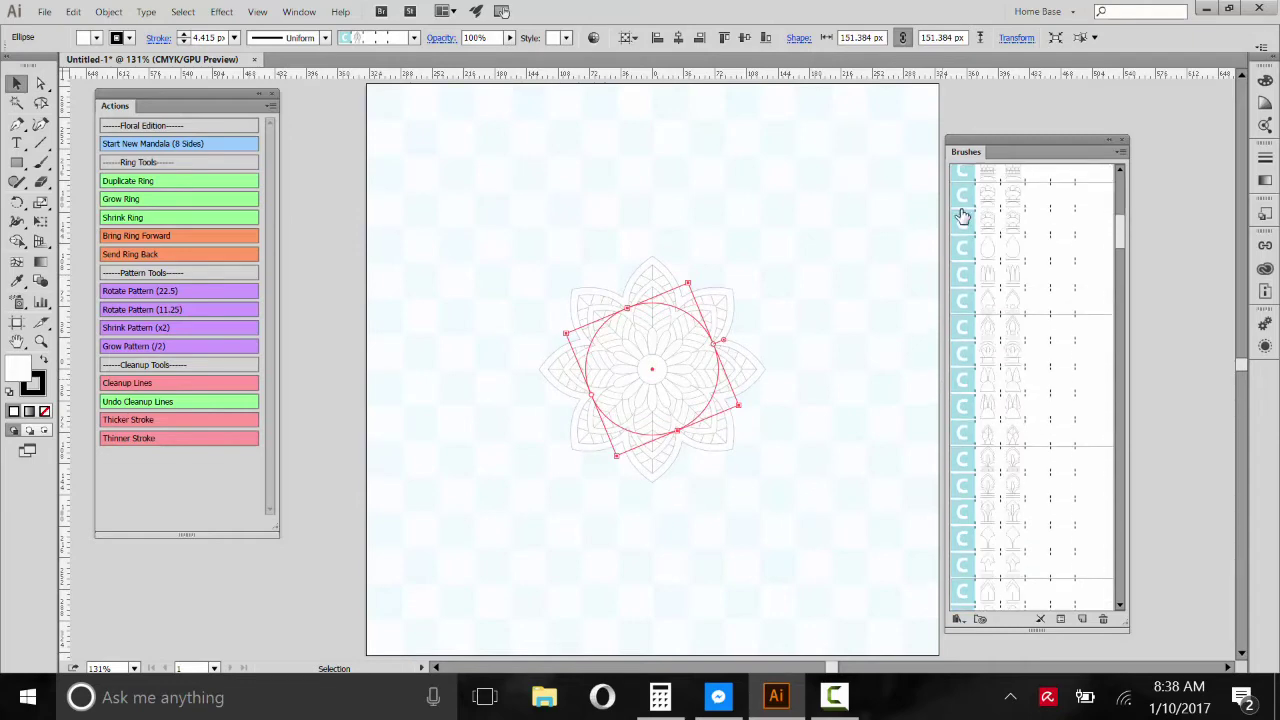
scroll(1003, 388, down, 3)
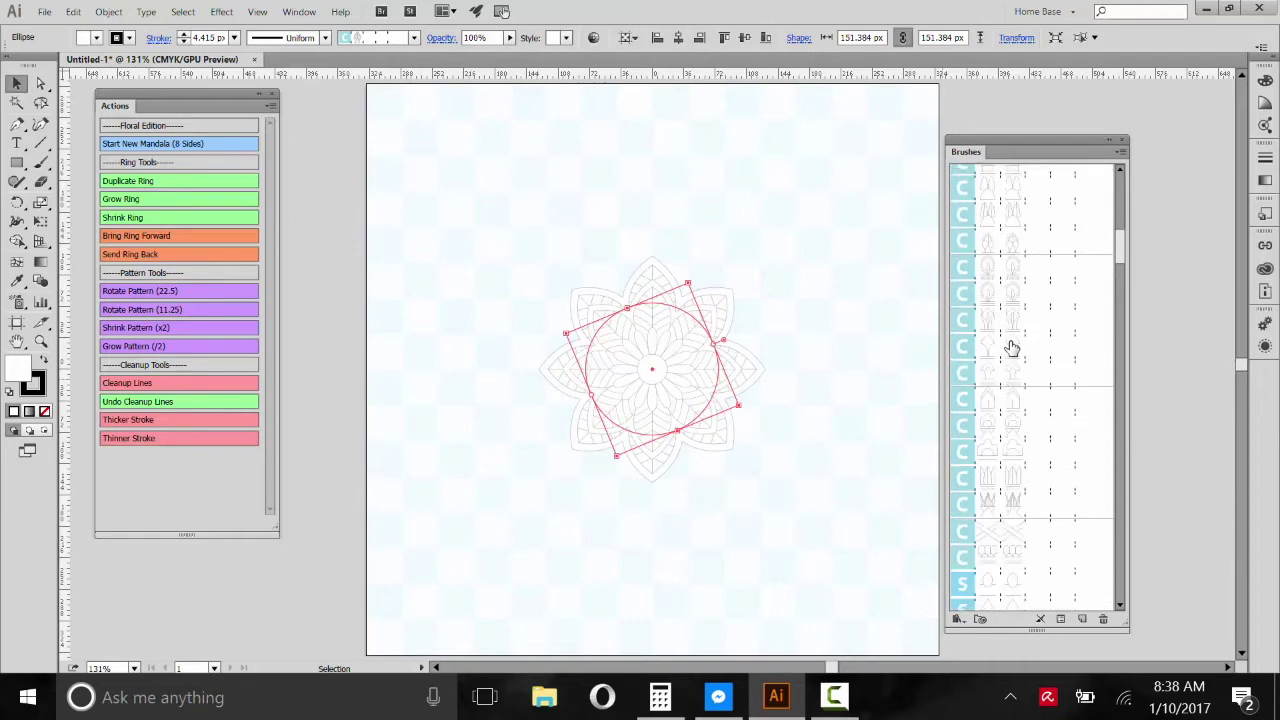
click(1015, 296)
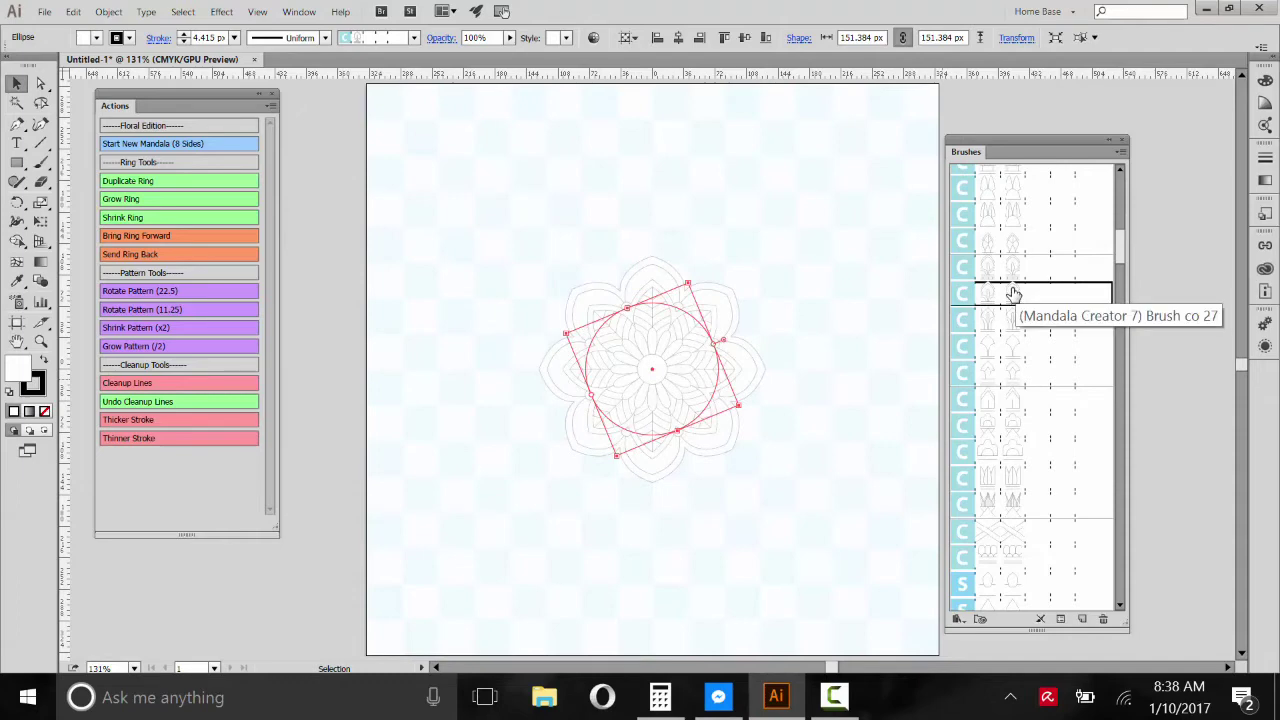
scroll(1010, 300, down, 5)
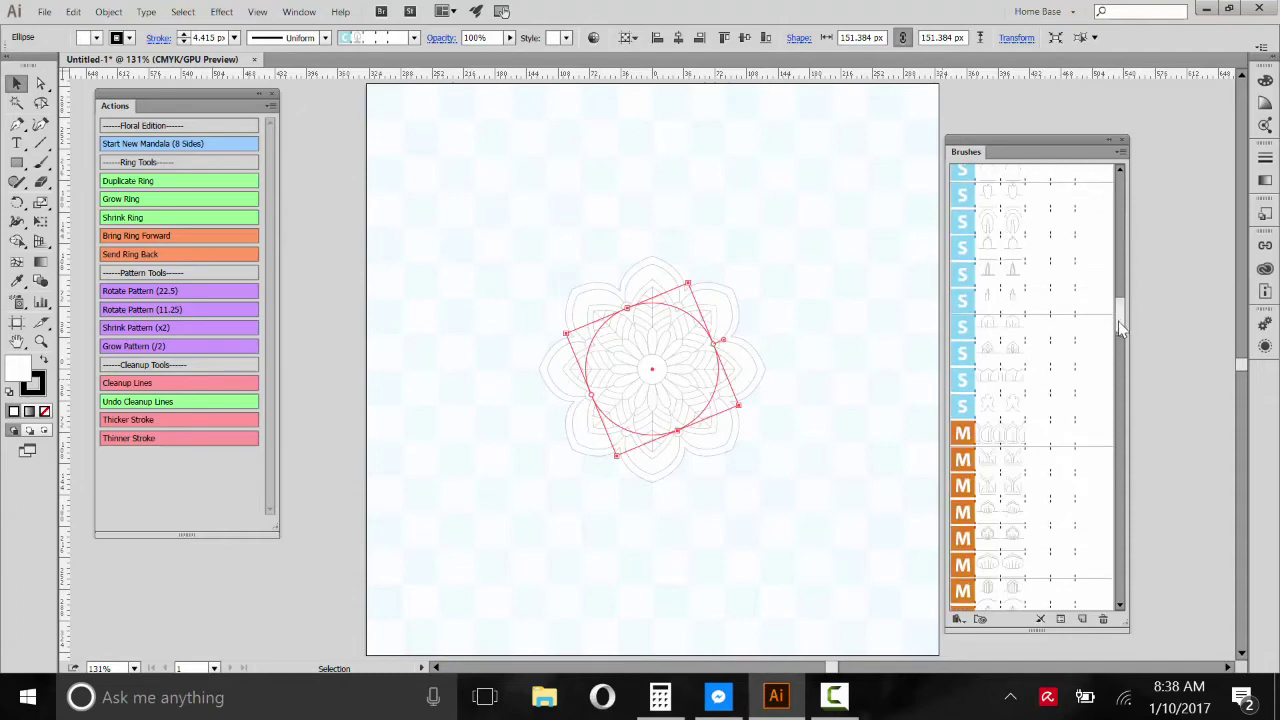
mouse_move(1118, 321)
mouse_down()
mouse_move(1140, 555)
mouse_move(1149, 314)
mouse_move(1142, 328)
mouse_up()
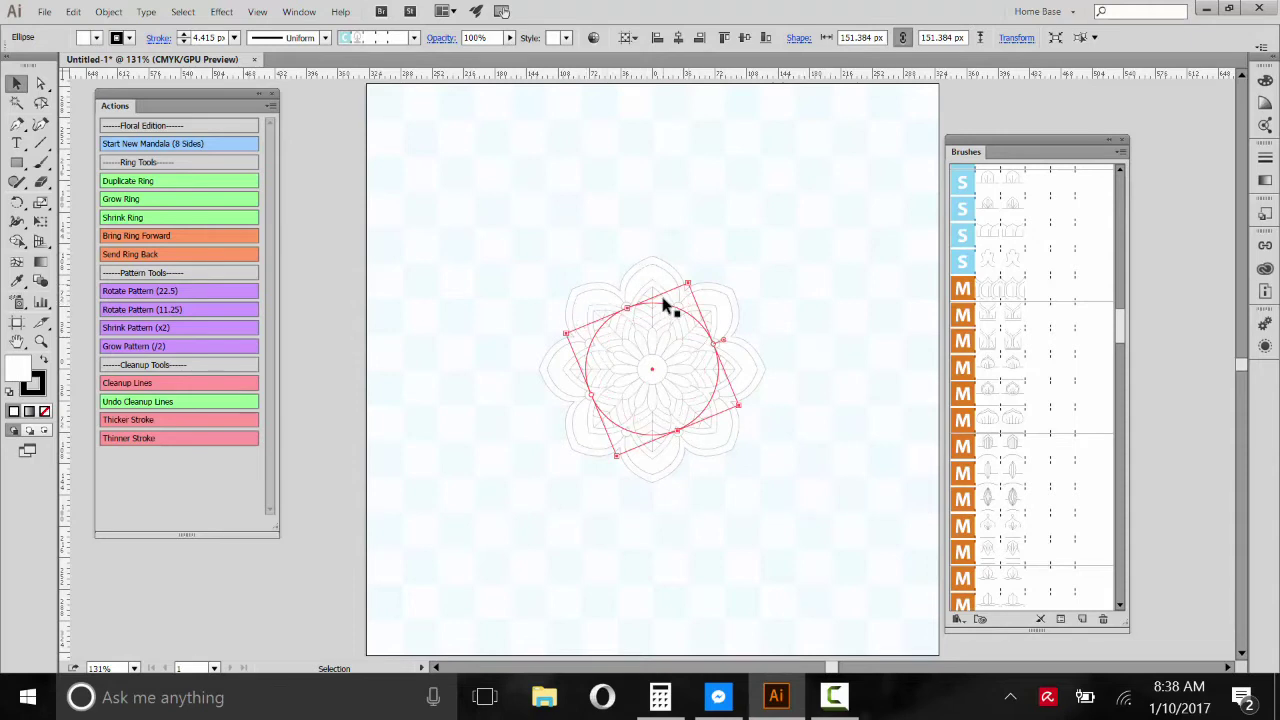
- Duplicate the outer ring and enlarge the copy with Grow Ring
click(127, 186)
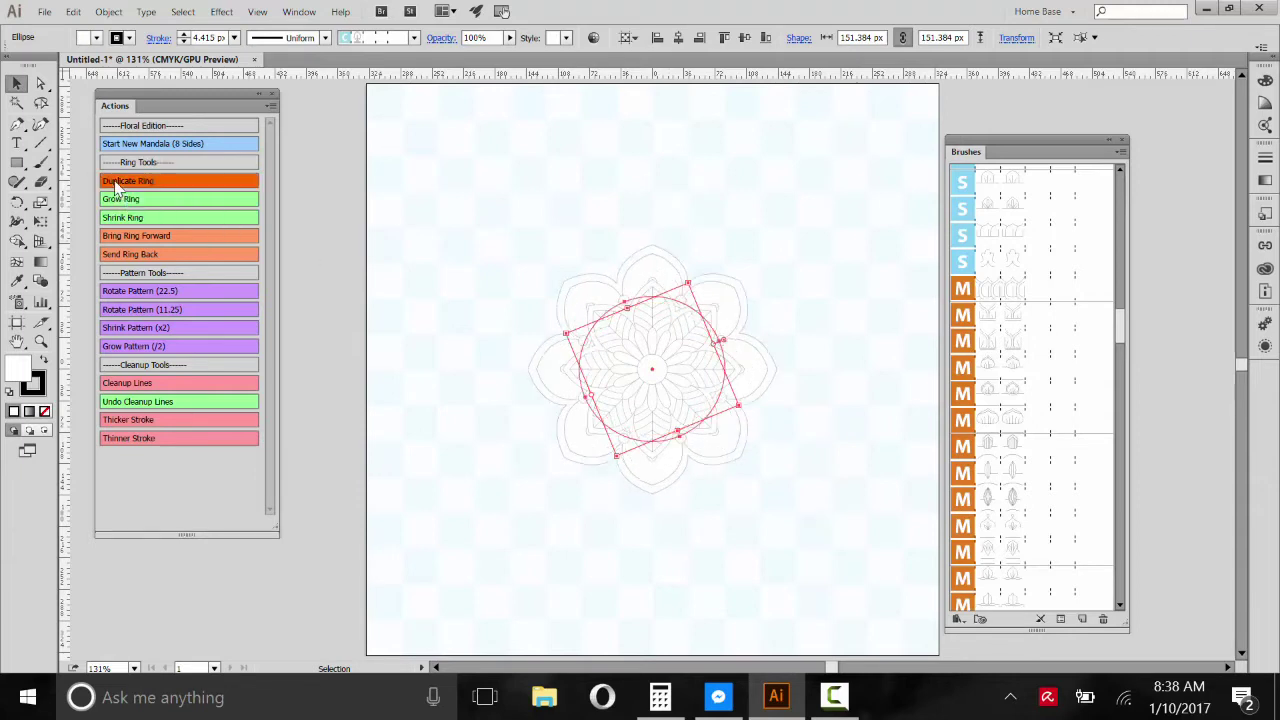
click(127, 200)
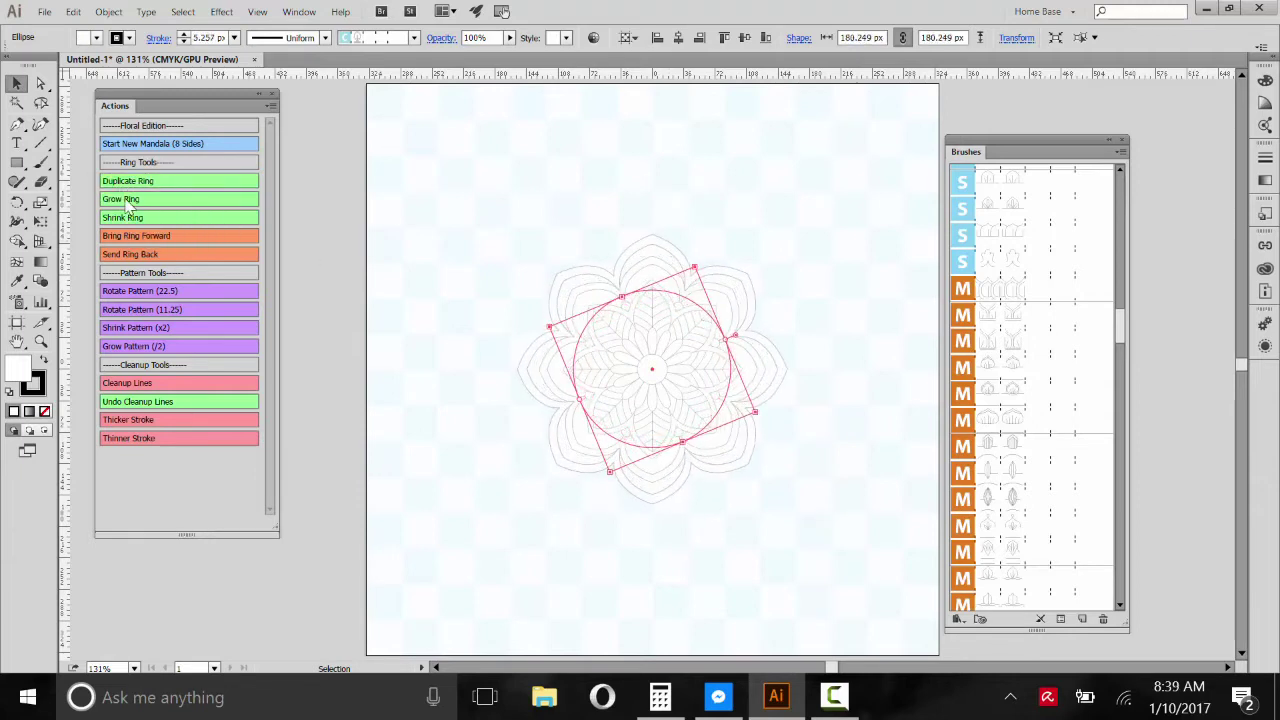
scroll(1040, 355, down, 5)
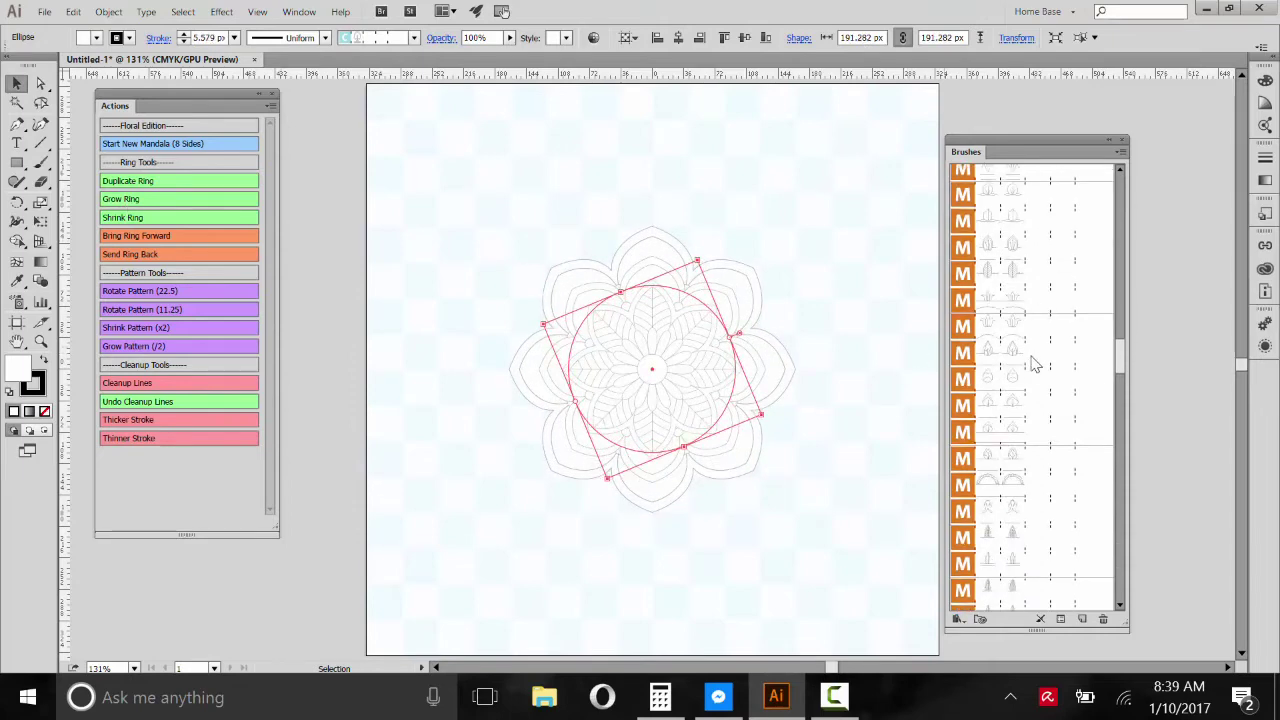
scroll(1029, 362, down, 3)
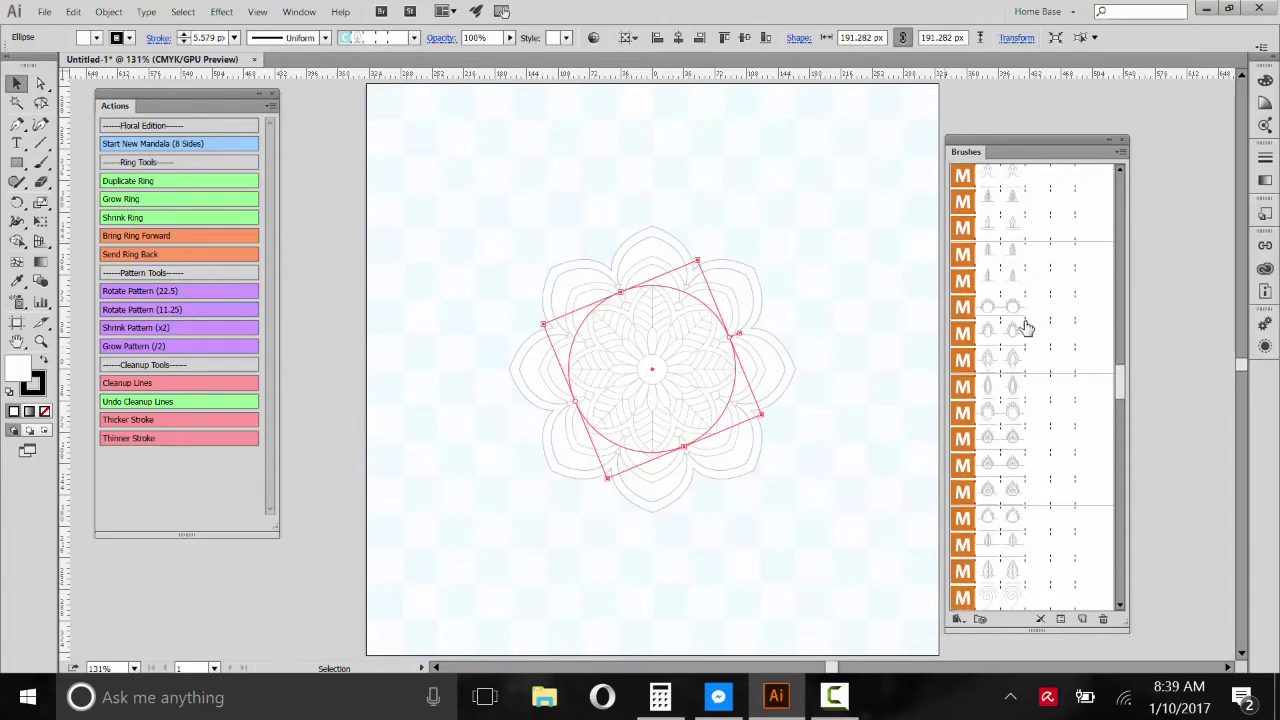
scroll(1028, 330, down, 5)
scroll(1028, 330, down, 5)
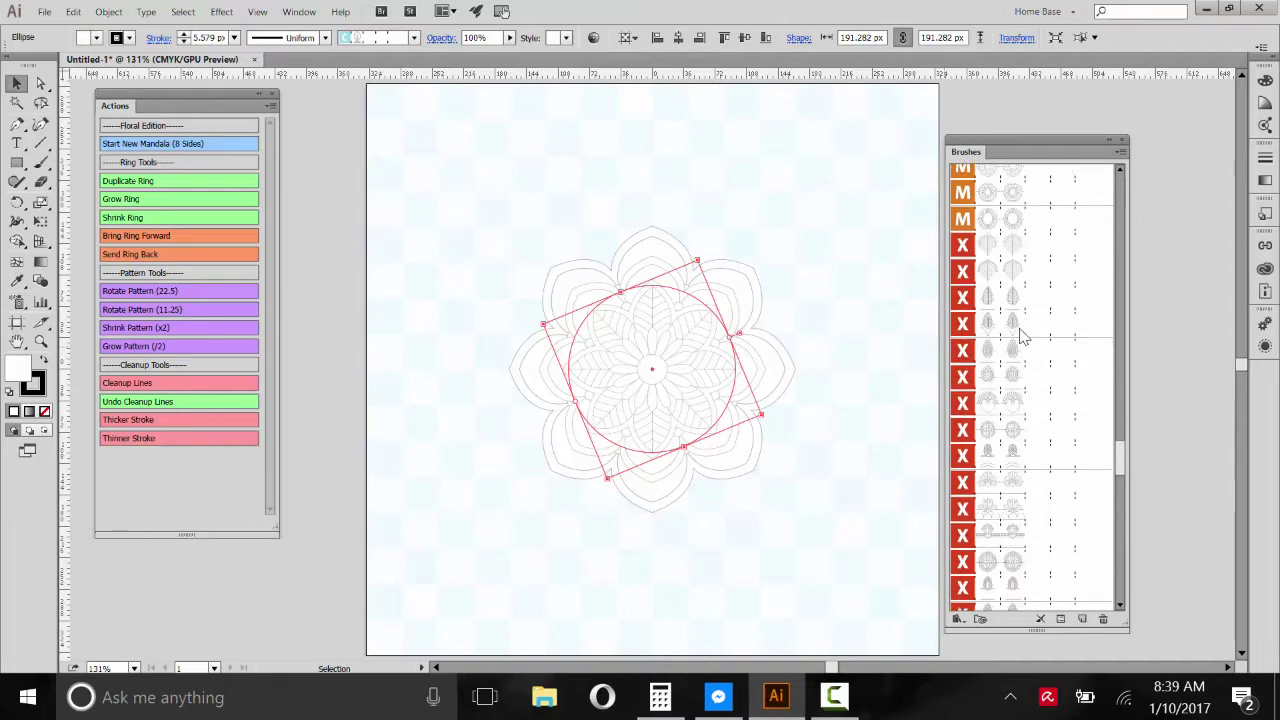
scroll(1030, 340, up, 3)
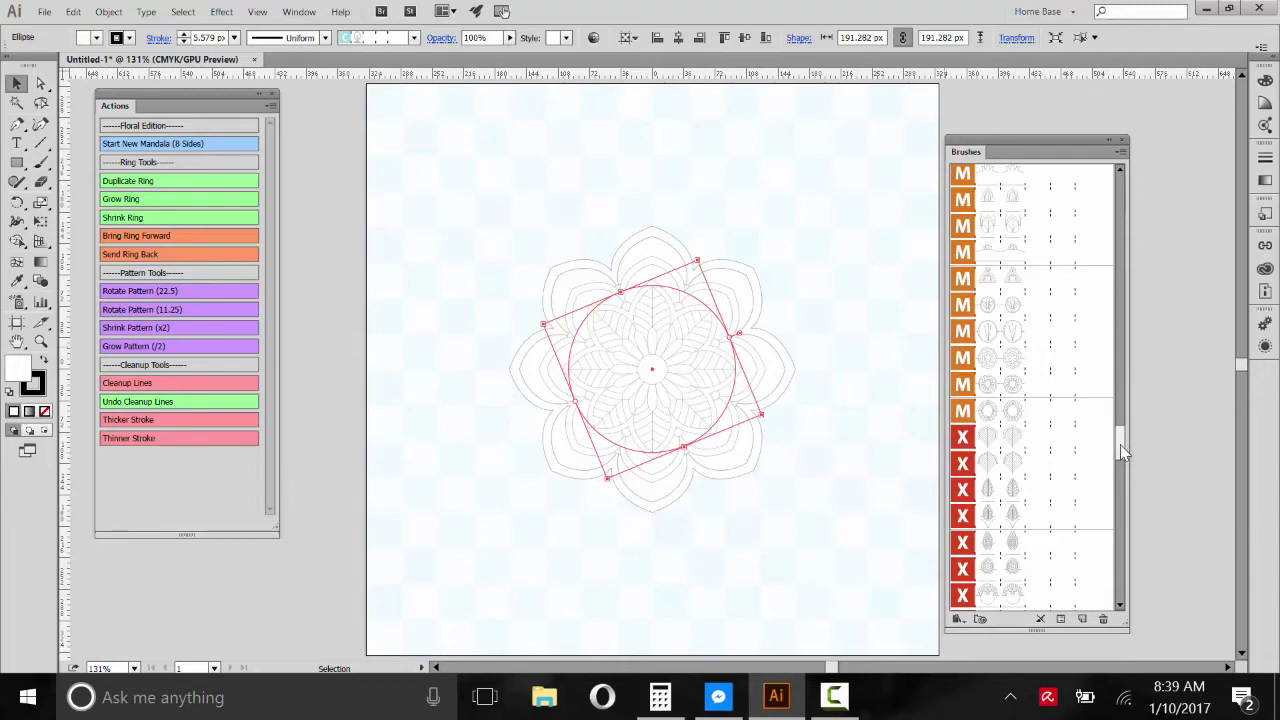
mouse_move(1120, 444)
mouse_down()
mouse_move(1123, 248)
mouse_move(1088, 248)
mouse_move(1121, 288)
mouse_move(1138, 479)
mouse_up()
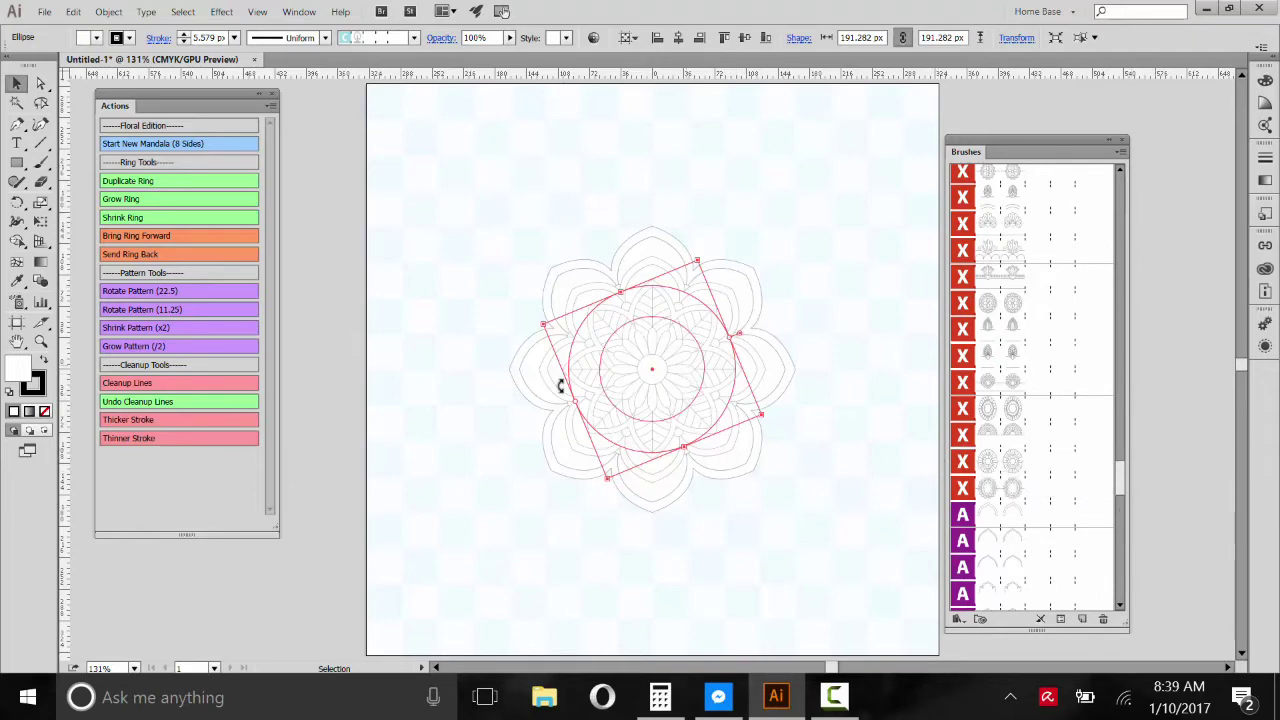
- Apply the Mandala Creator 7 Brush c 194 petal brush to the 191.282 px ring
scroll(1123, 490, down, 3)
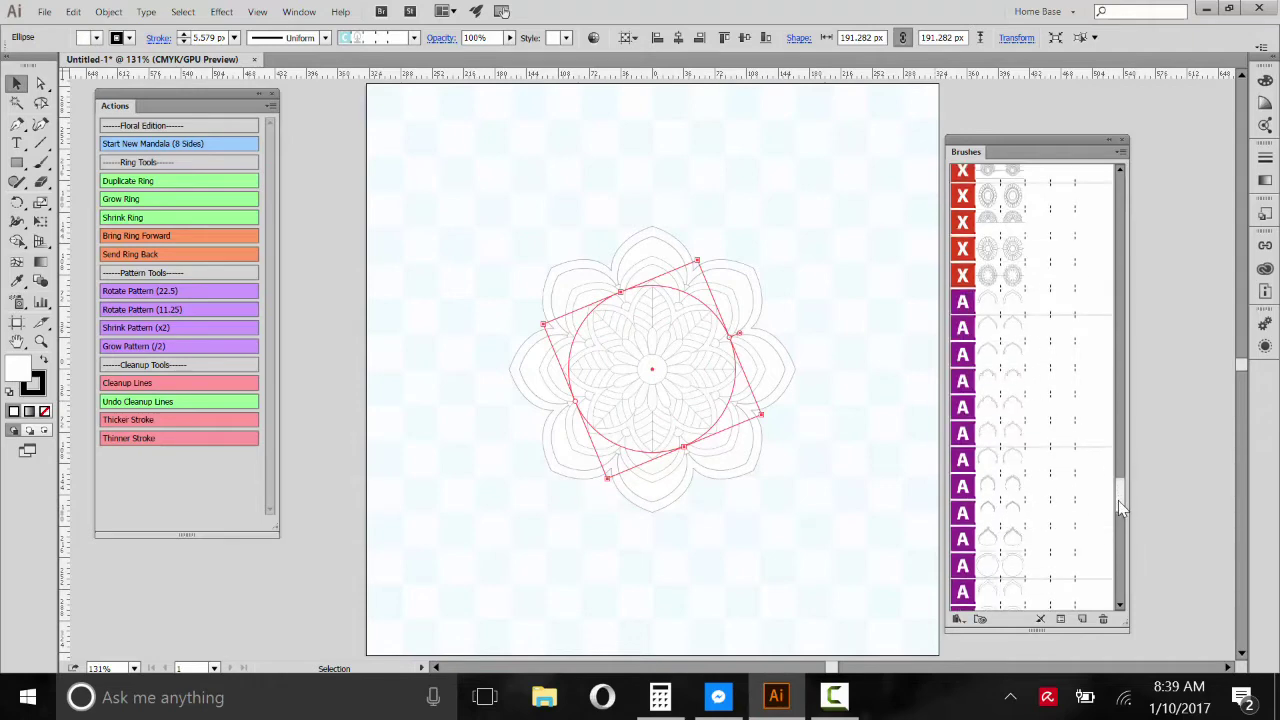
scroll(1118, 497, down, 5)
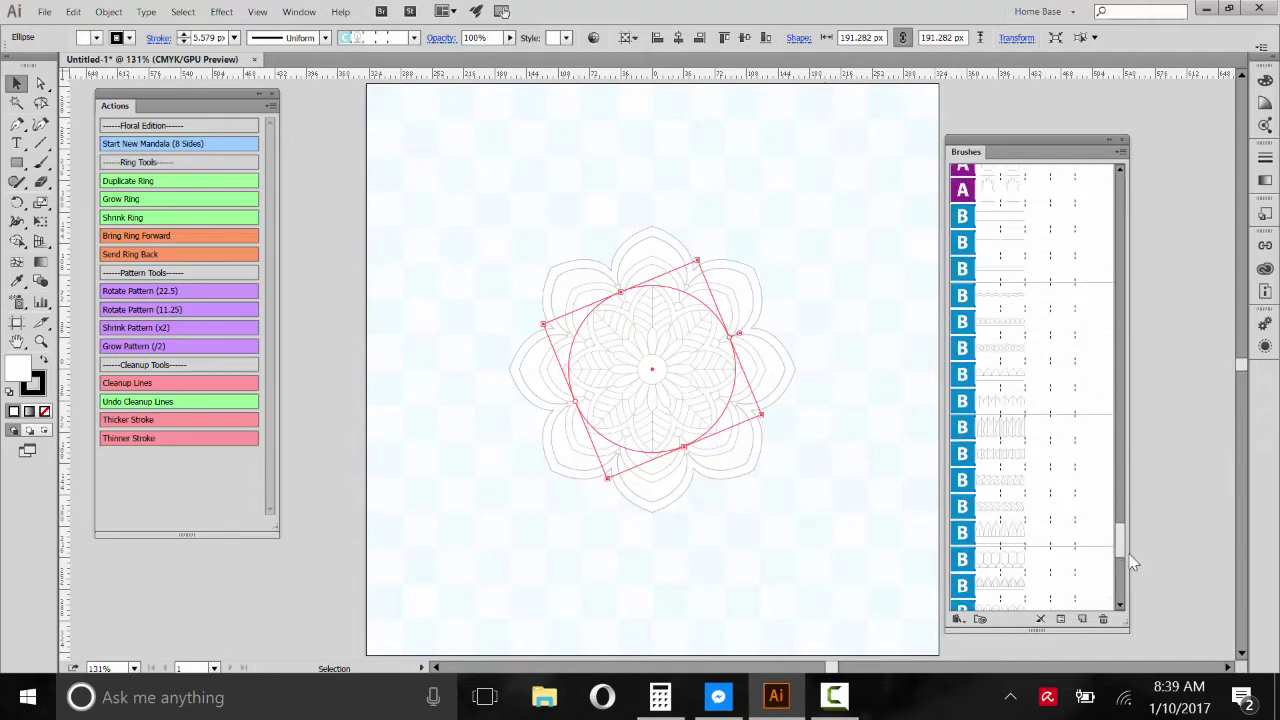
scroll(1131, 563, down, 5)
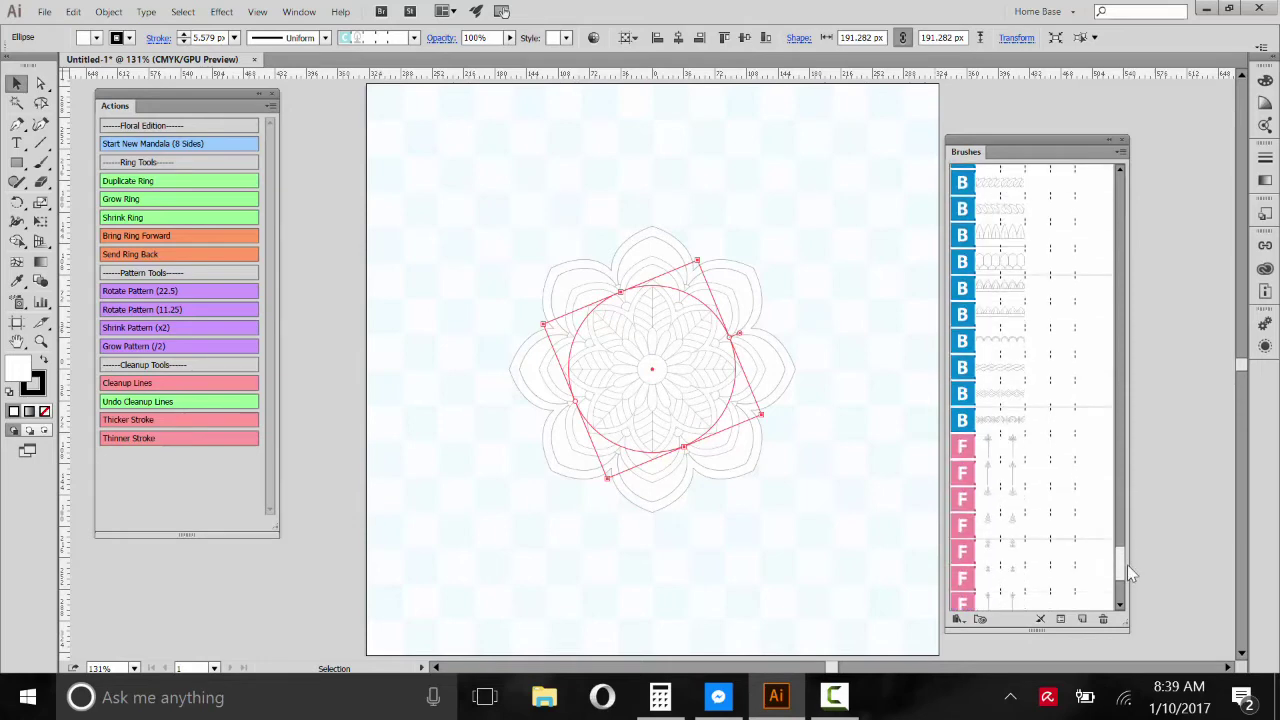
scroll(1127, 565, down, 5)
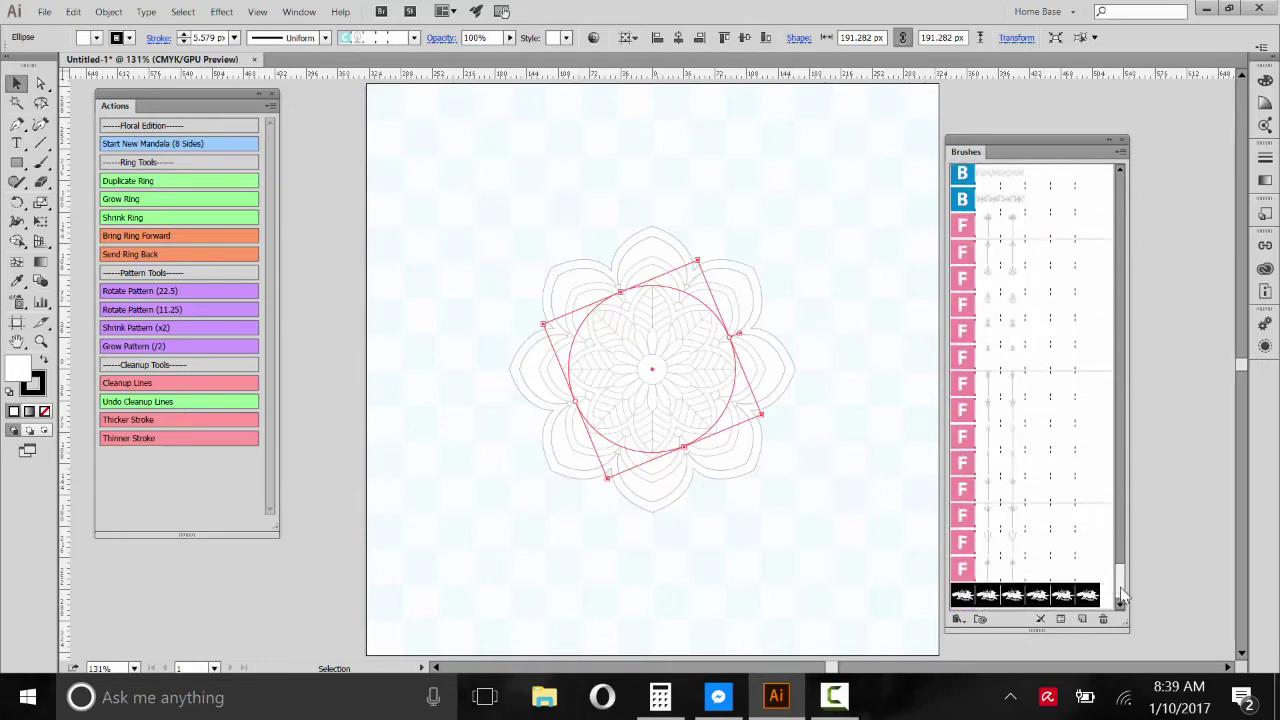
drag(1122, 597, 1117, 446)
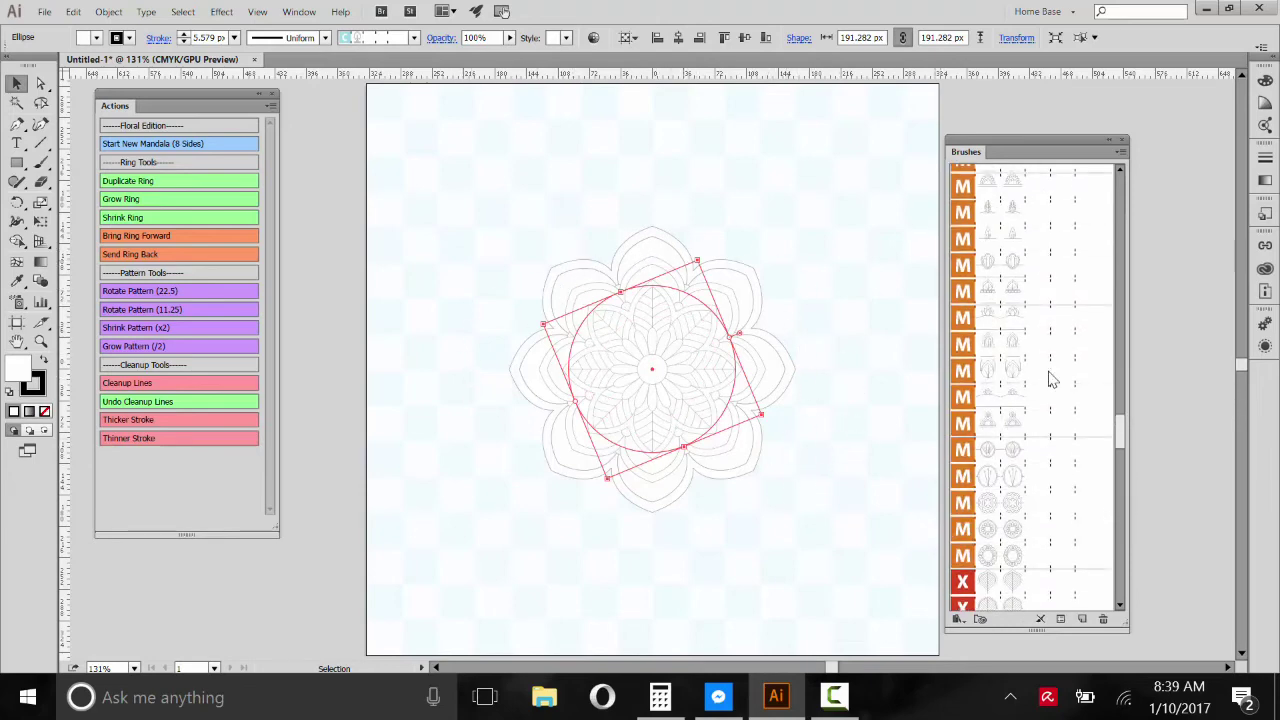
scroll(1050, 380, up, 2)
scroll(1050, 378, down, 3)
scroll(1050, 375, up, 3)
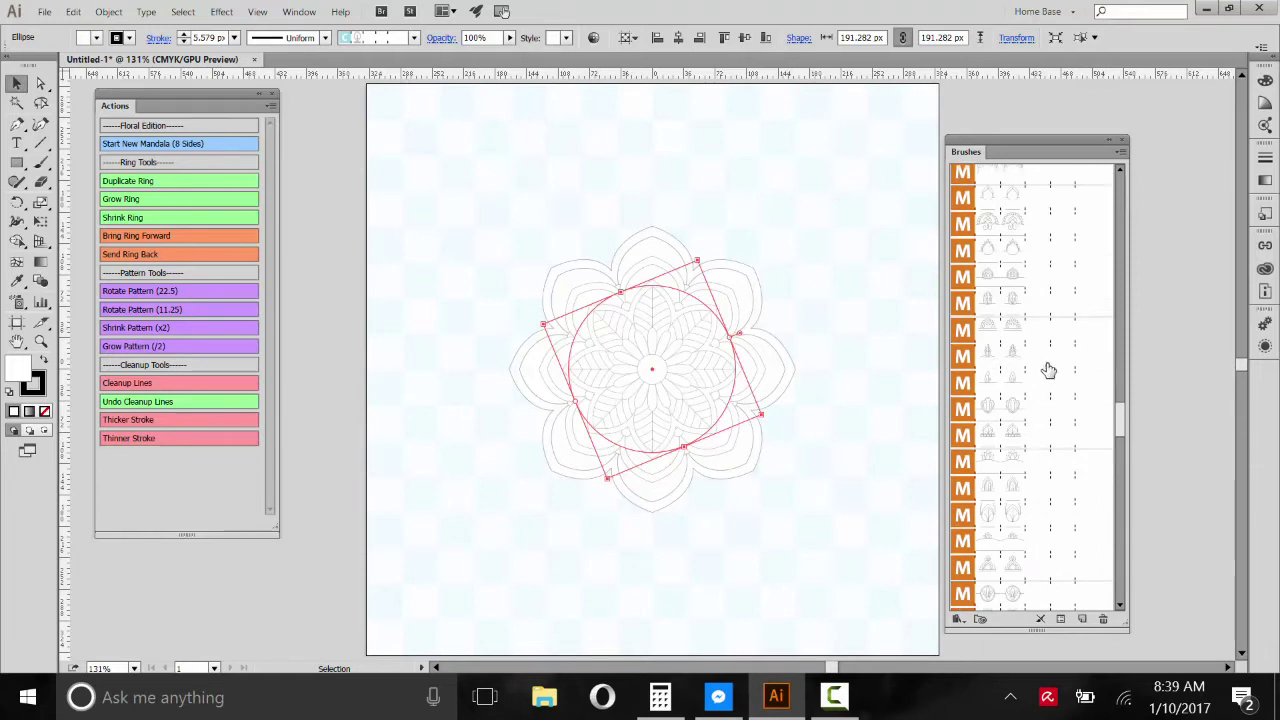
scroll(1050, 318, down, 3)
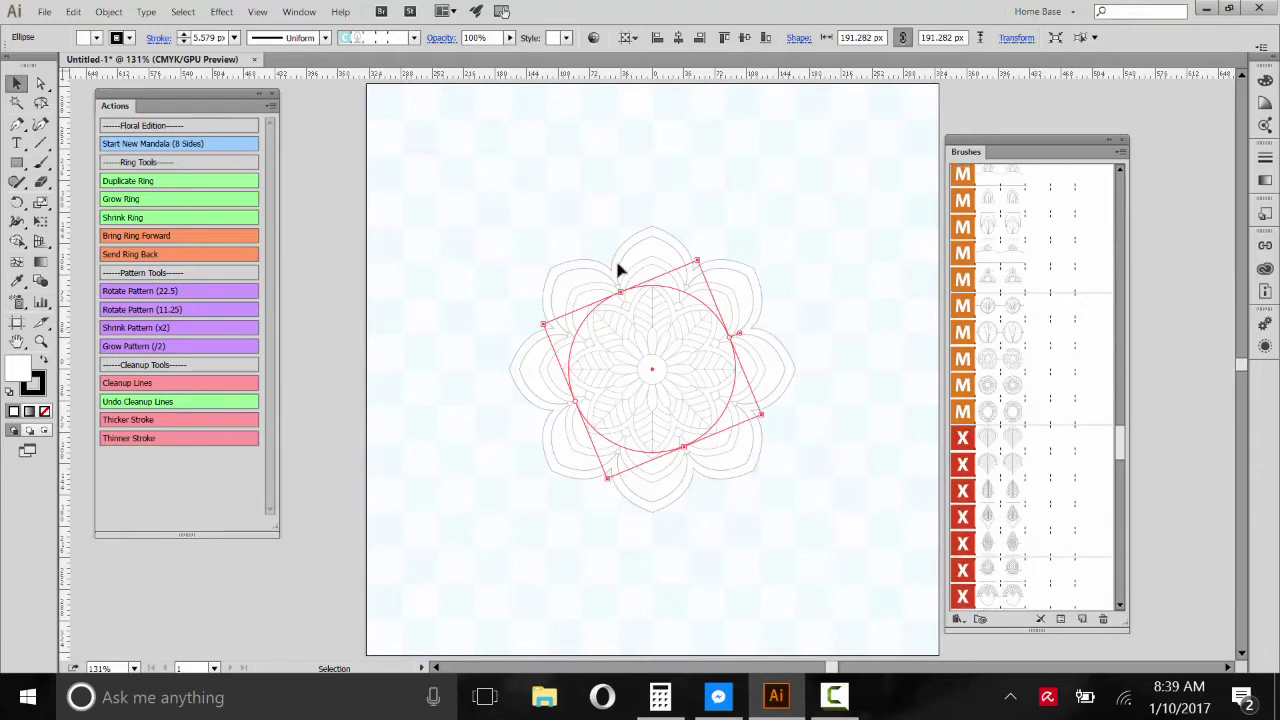
click(1015, 386)
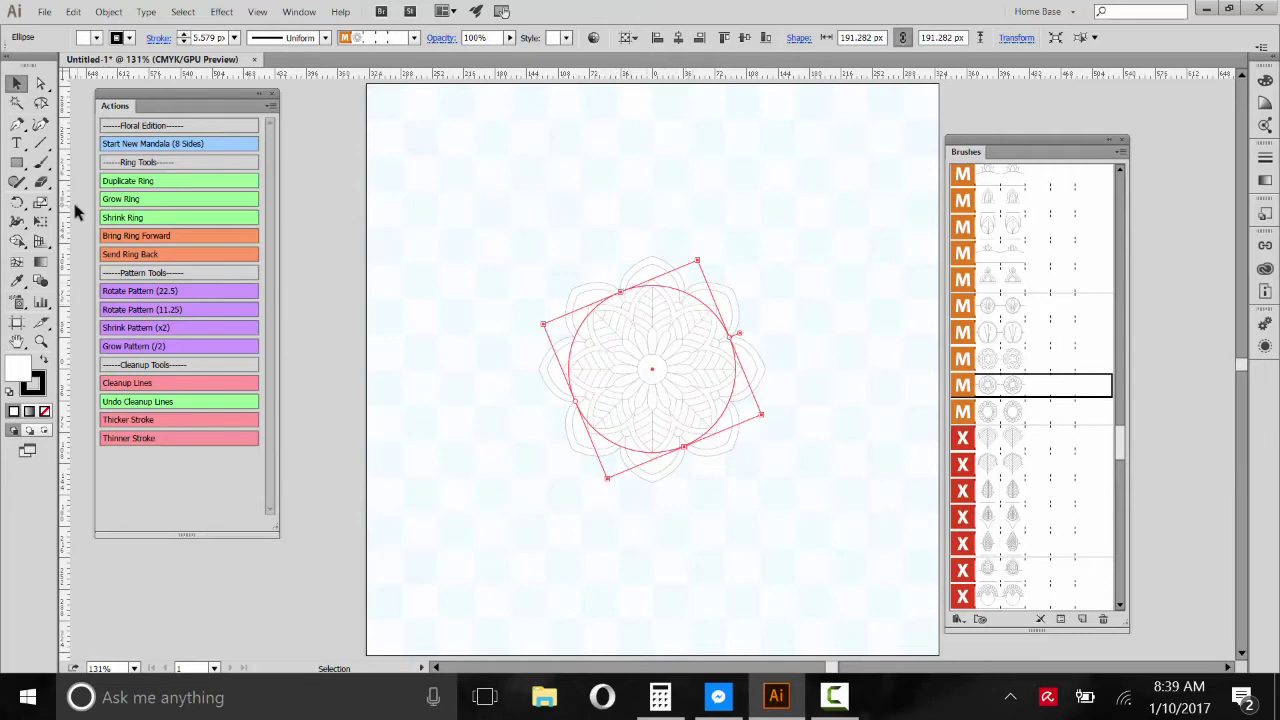
- Grow the outer ring, rotate its pattern 22.5°, and shrink it slightly
click(120, 200)
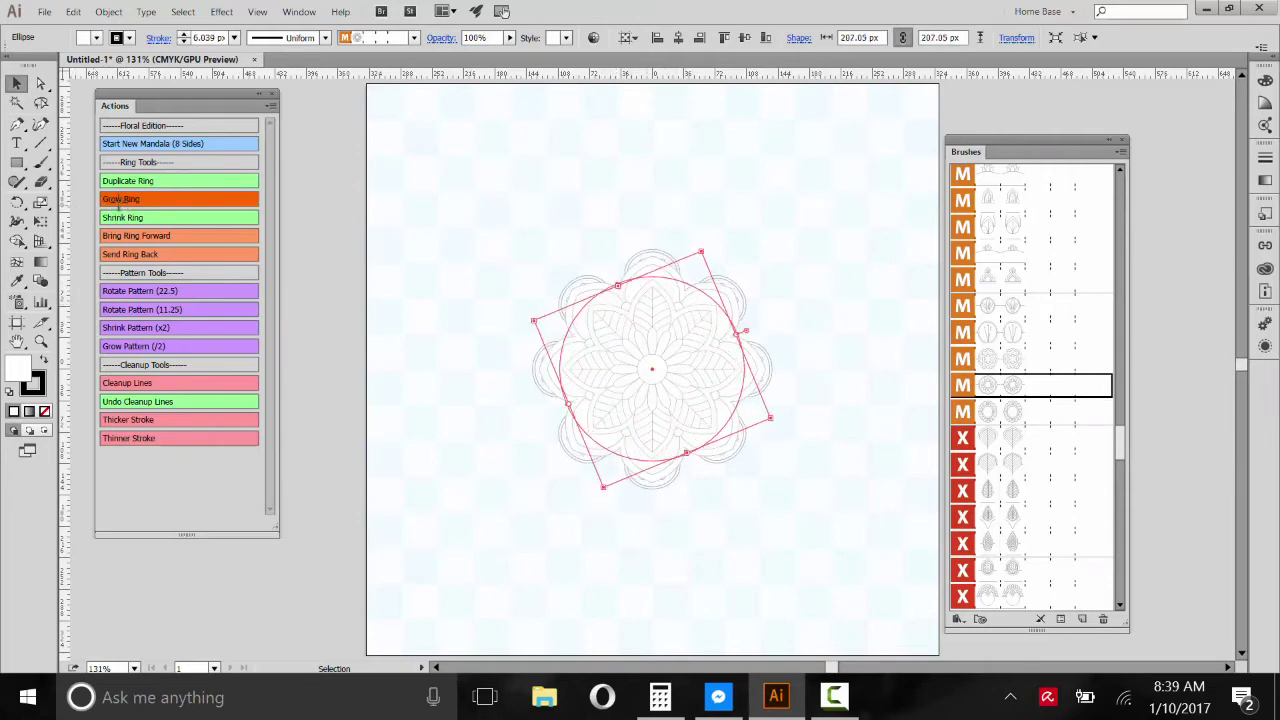
click(142, 292)
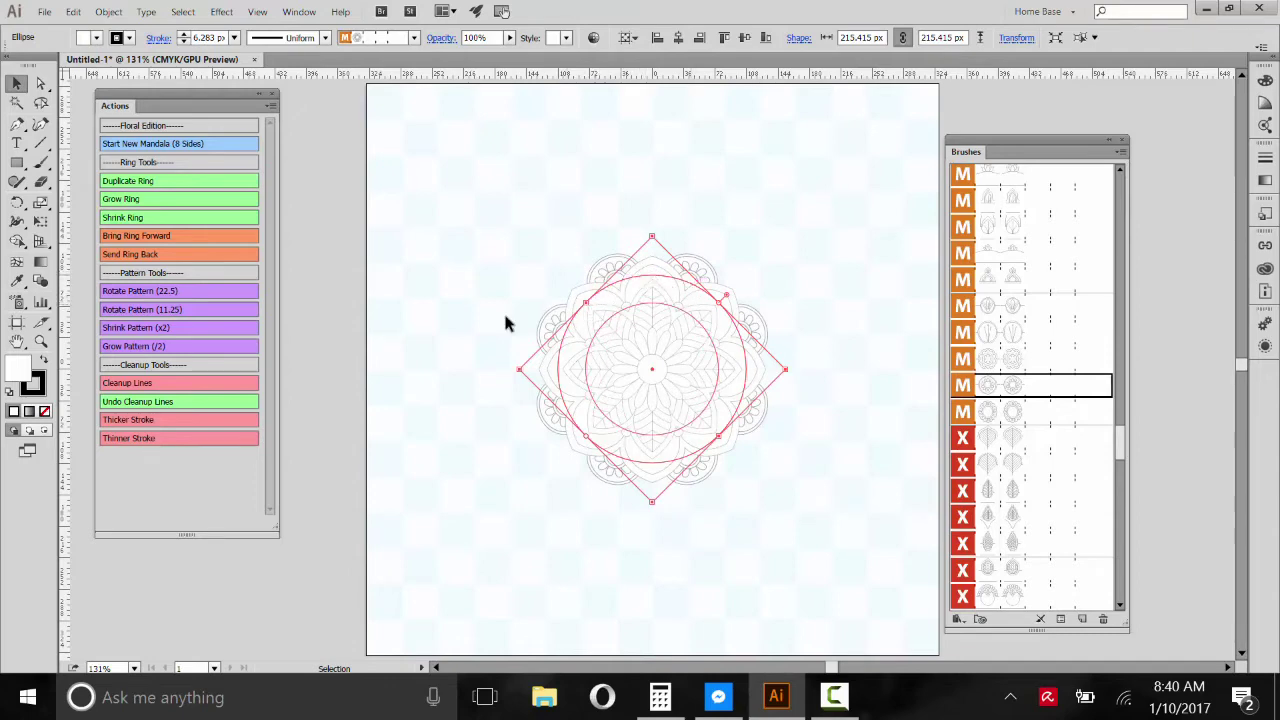
click(160, 346)
click(128, 218)
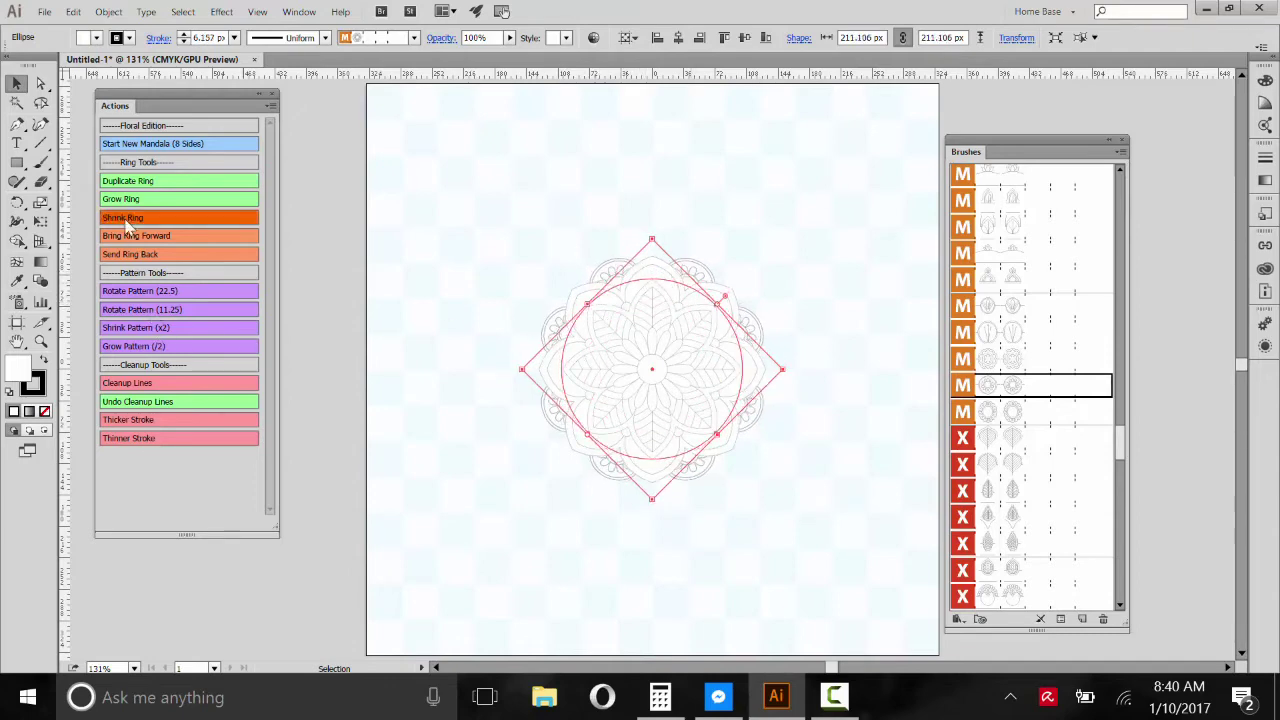
- Try three scalloped M brushes on the ring, then shrink it to about 191 px
click(1015, 412)
click(1014, 386)
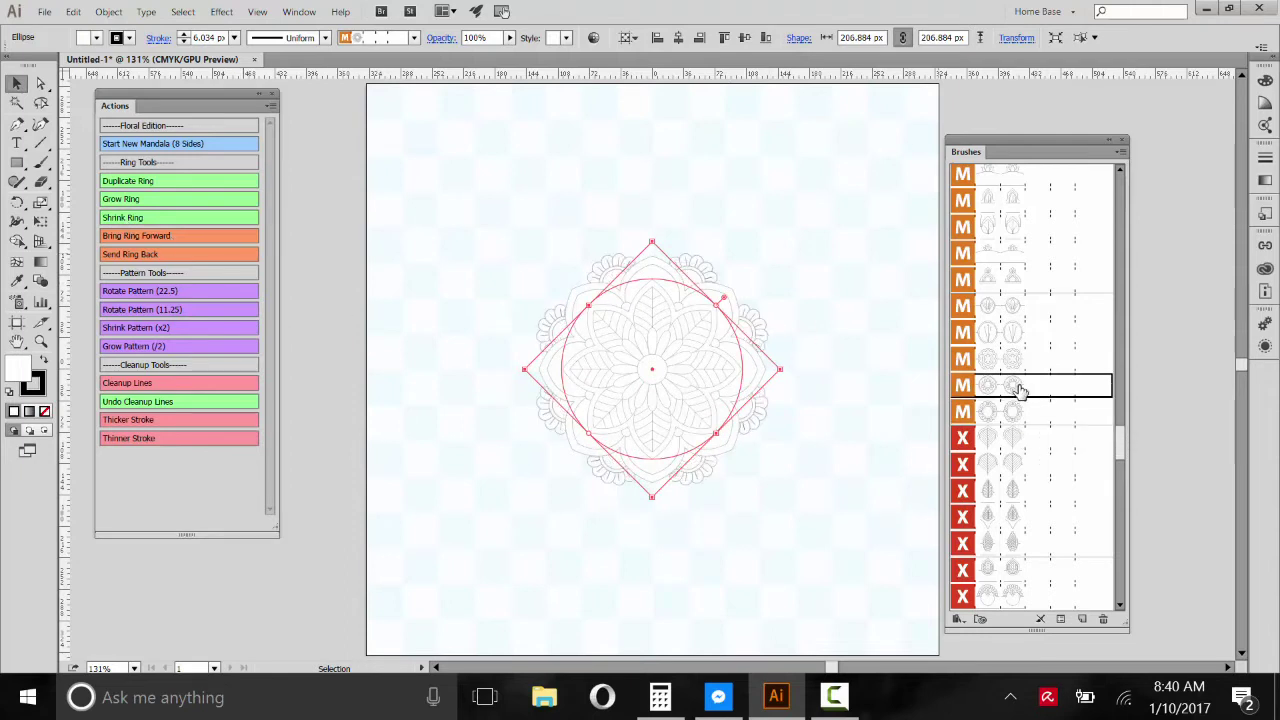
click(1013, 366)
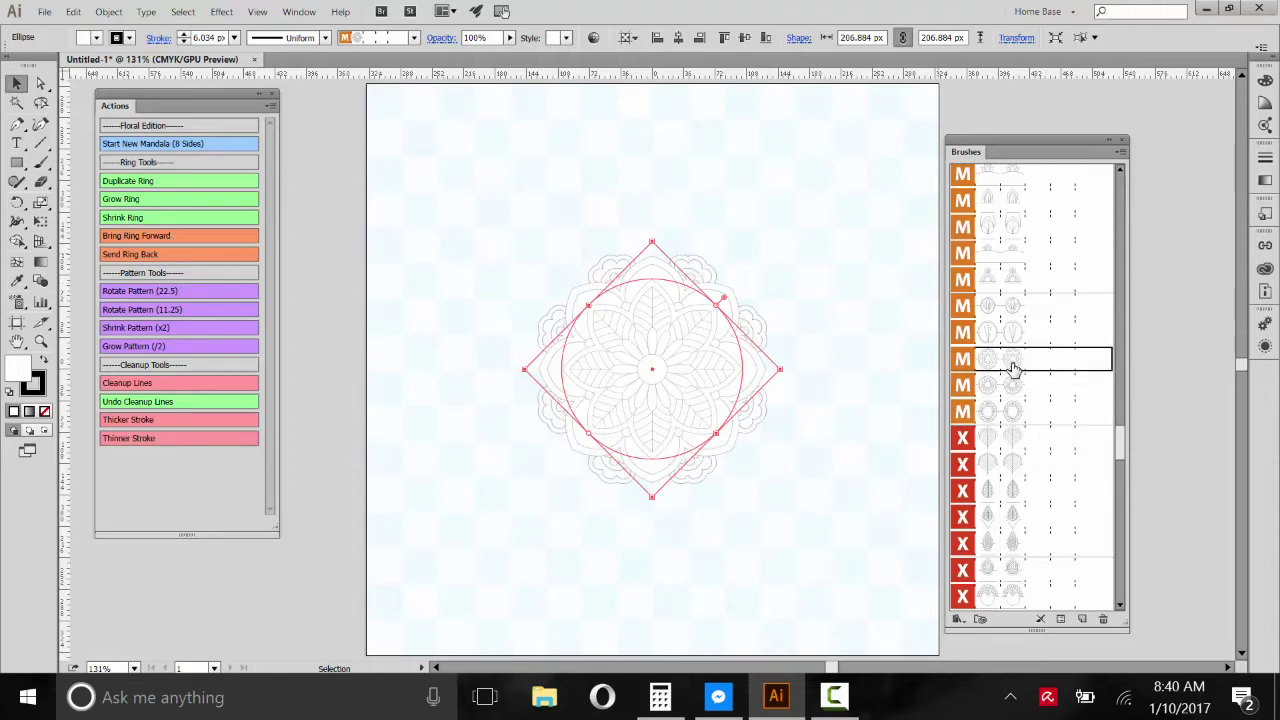
click(127, 220)
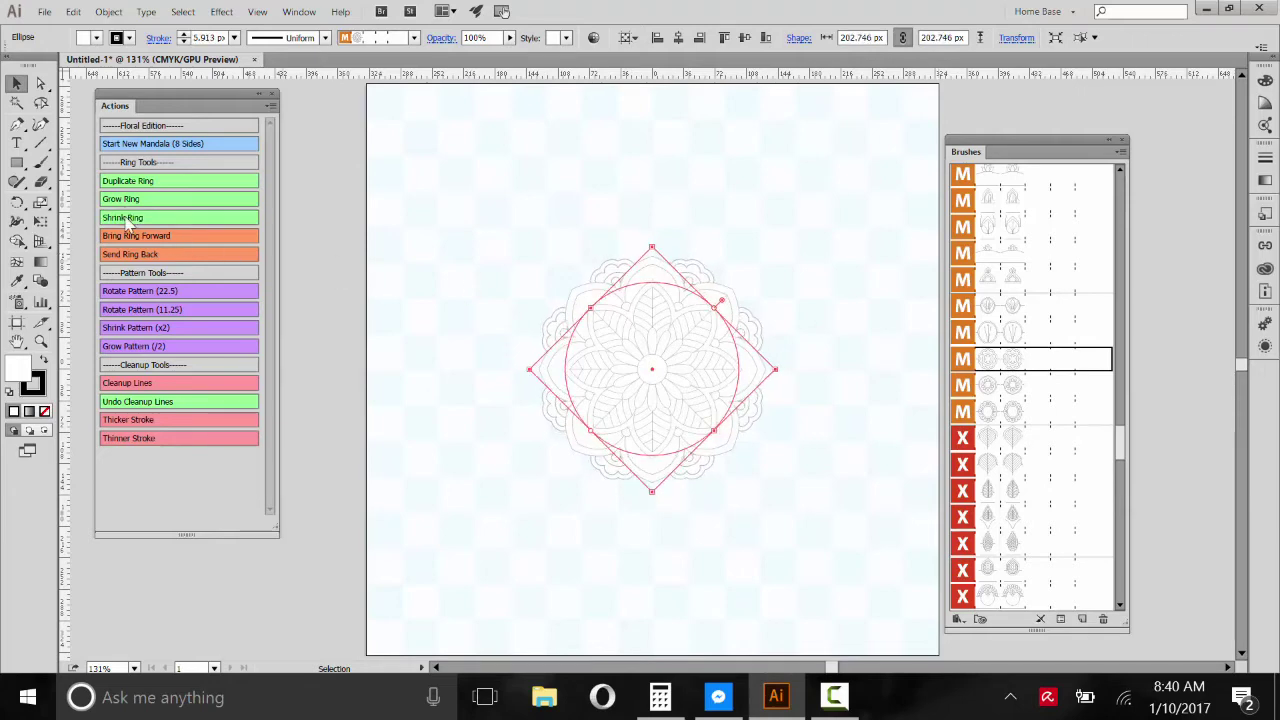
click(127, 220)
click(125, 217)
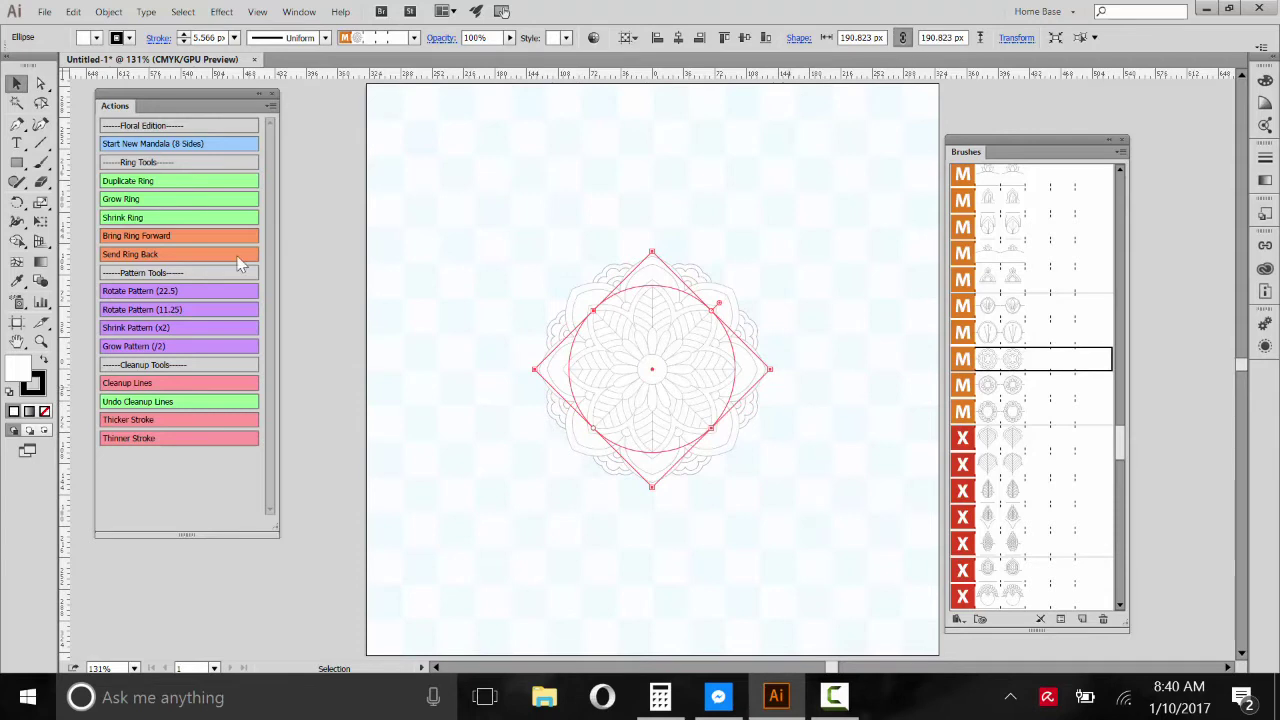
- Duplicate and grow a ring to 250.857 px with a leaf M brush, rotated 22.5°
click(127, 186)
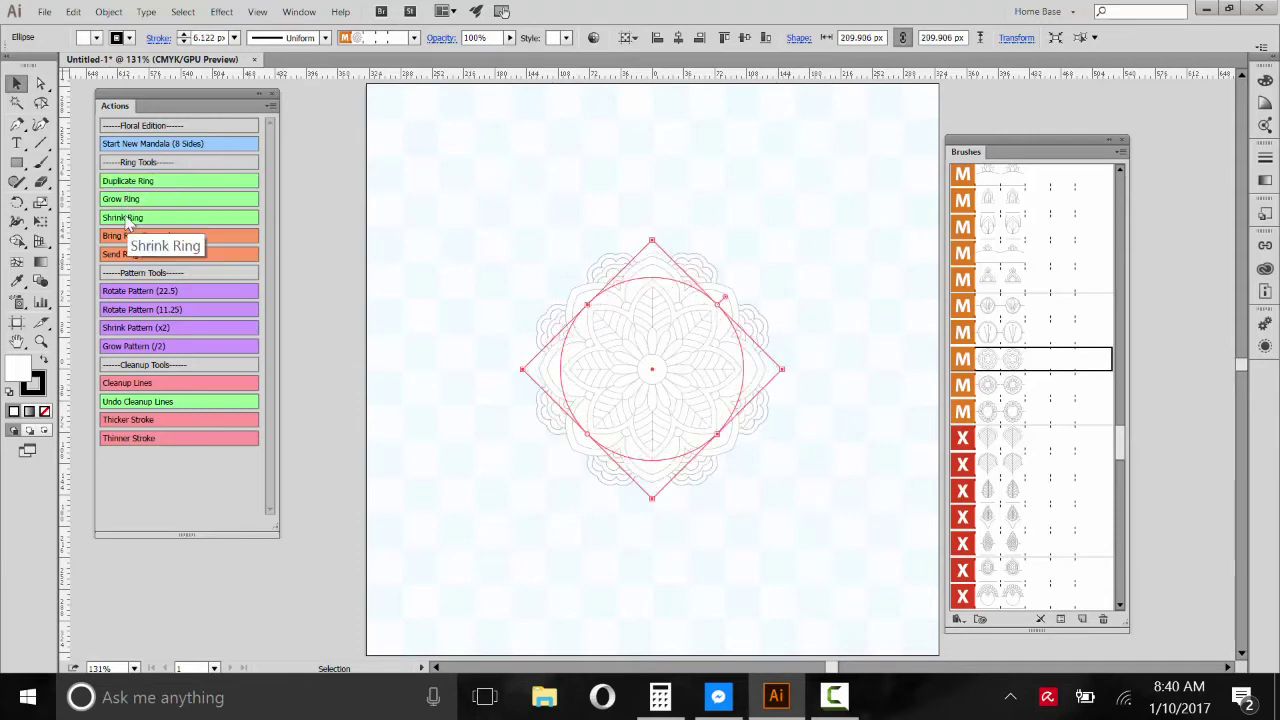
click(125, 199)
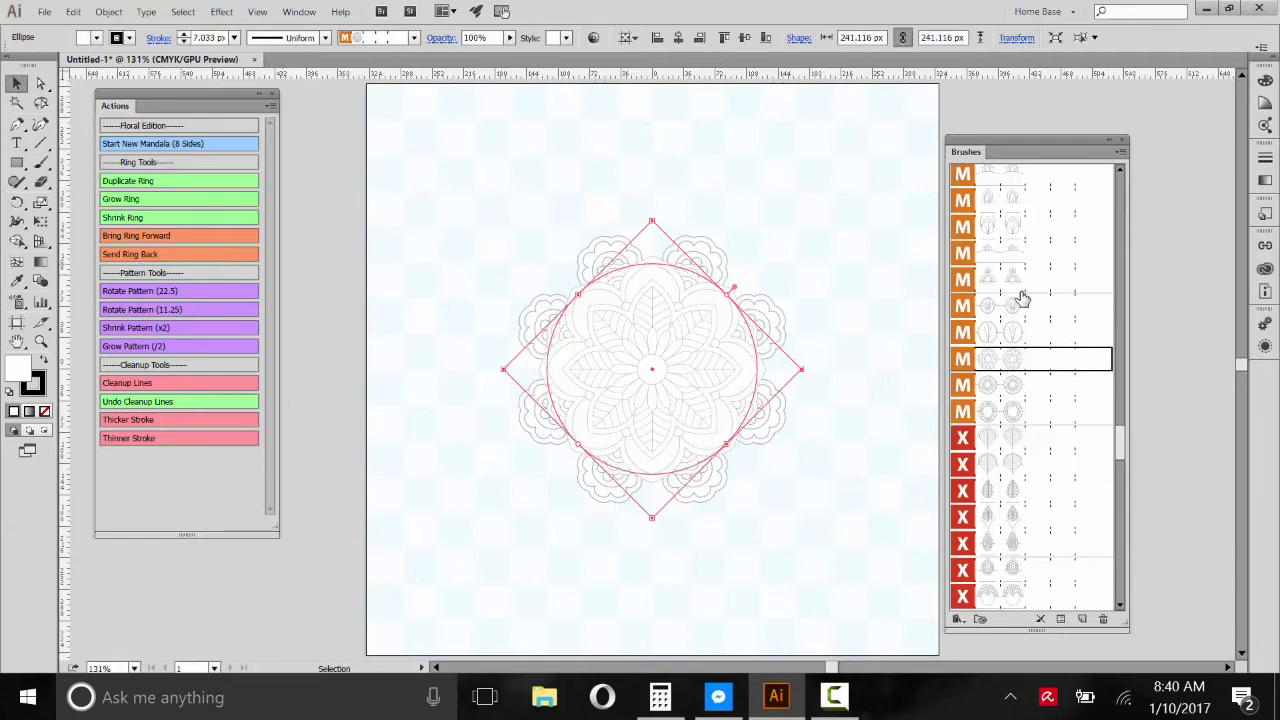
scroll(1020, 285, down, 5)
scroll(1022, 275, down, 3)
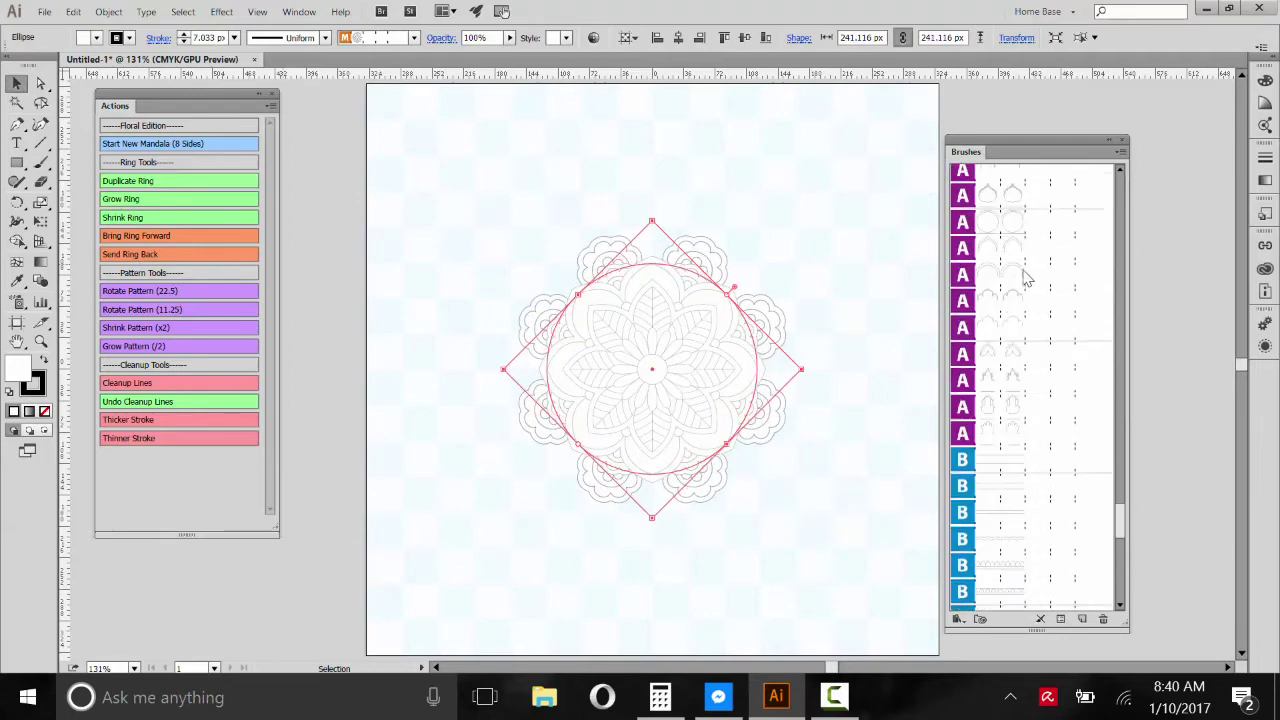
scroll(1022, 285, up, 8)
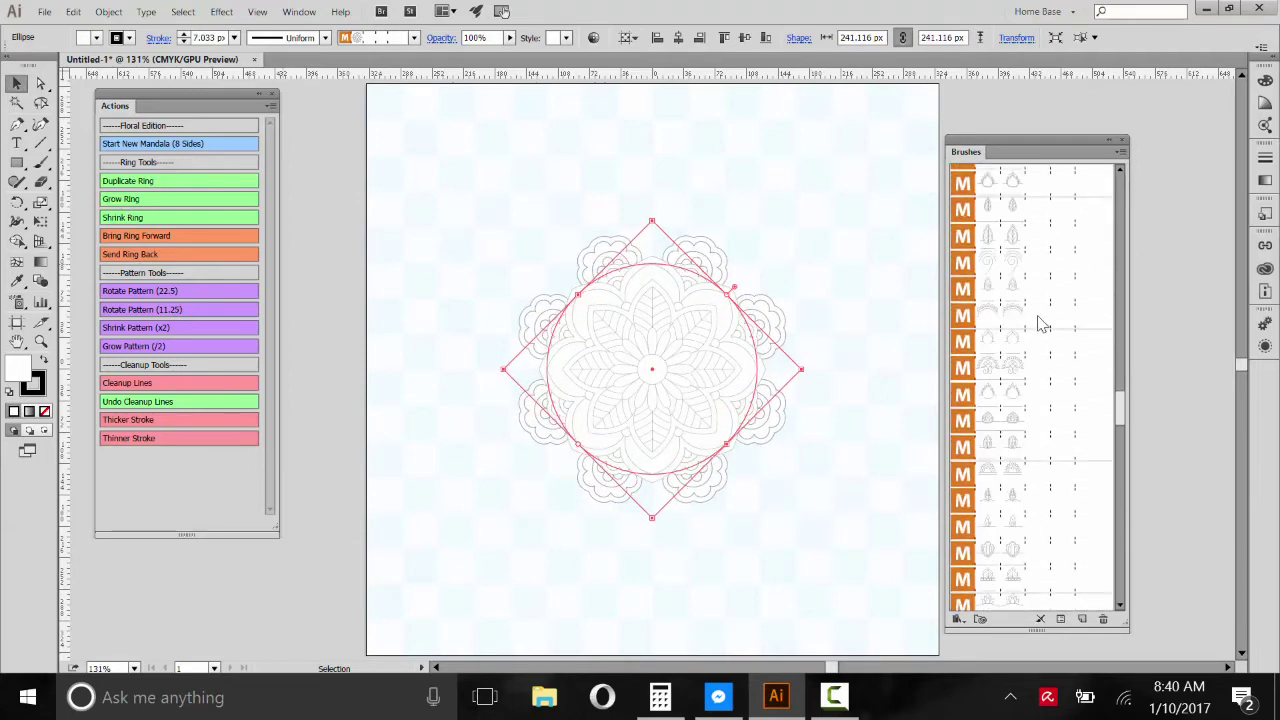
click(1013, 212)
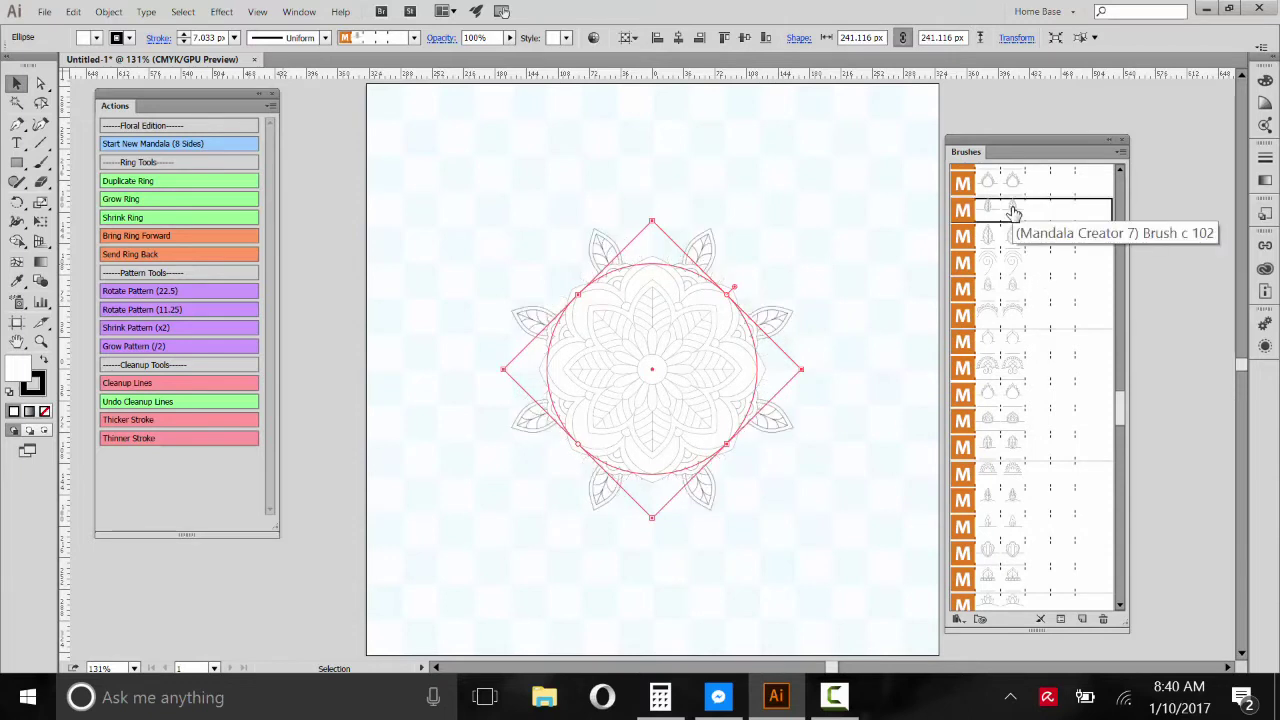
click(129, 201)
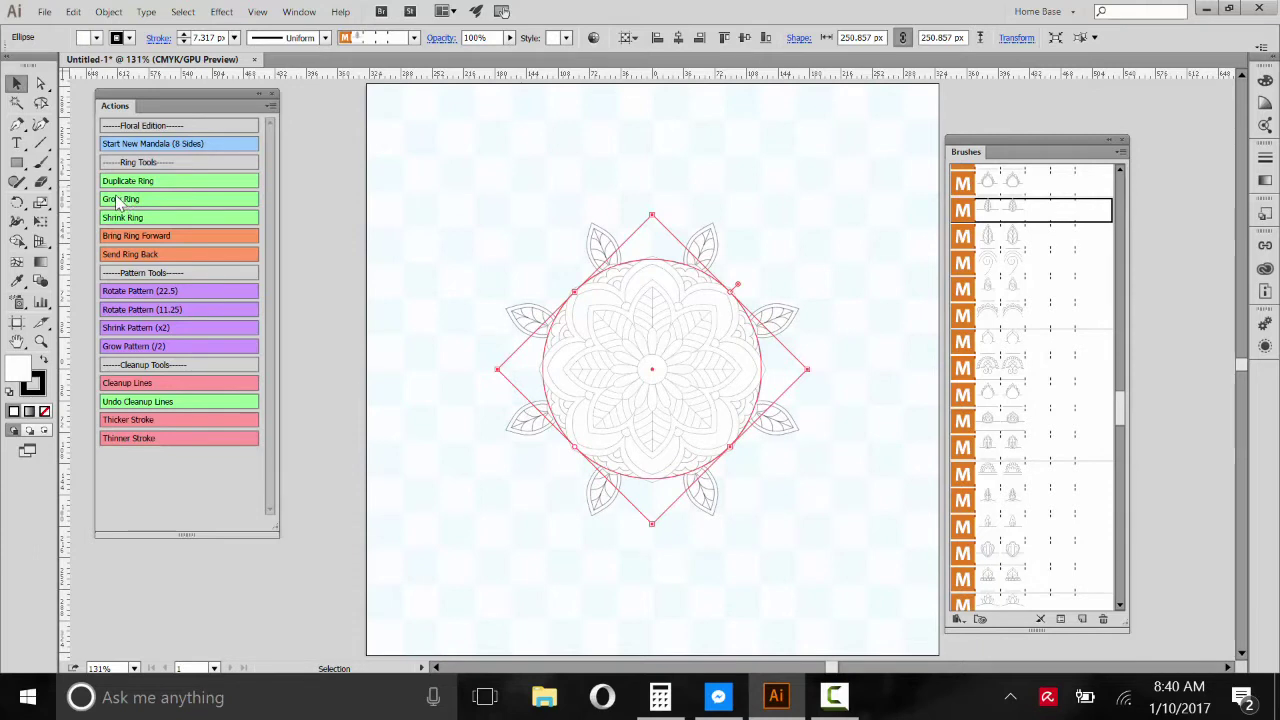
click(149, 292)
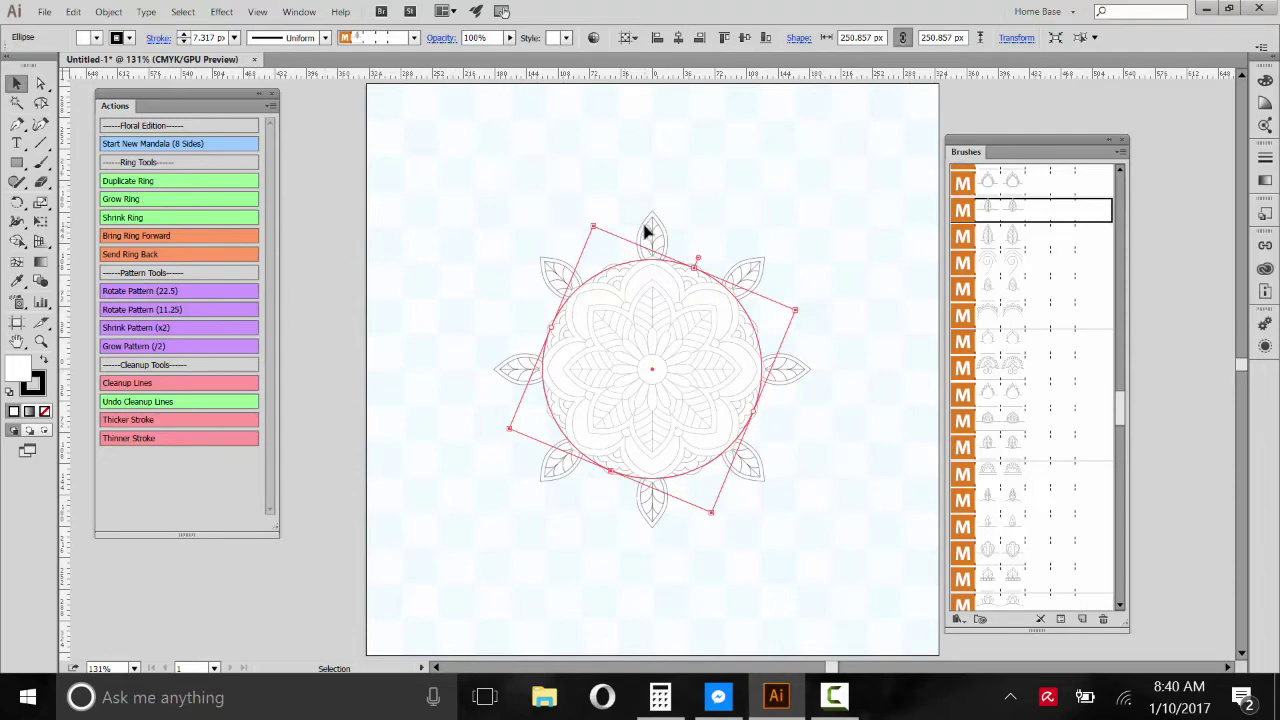
- Duplicate the ring into a larger copy and stroke it with a scalloped A petal brush
click(136, 184)
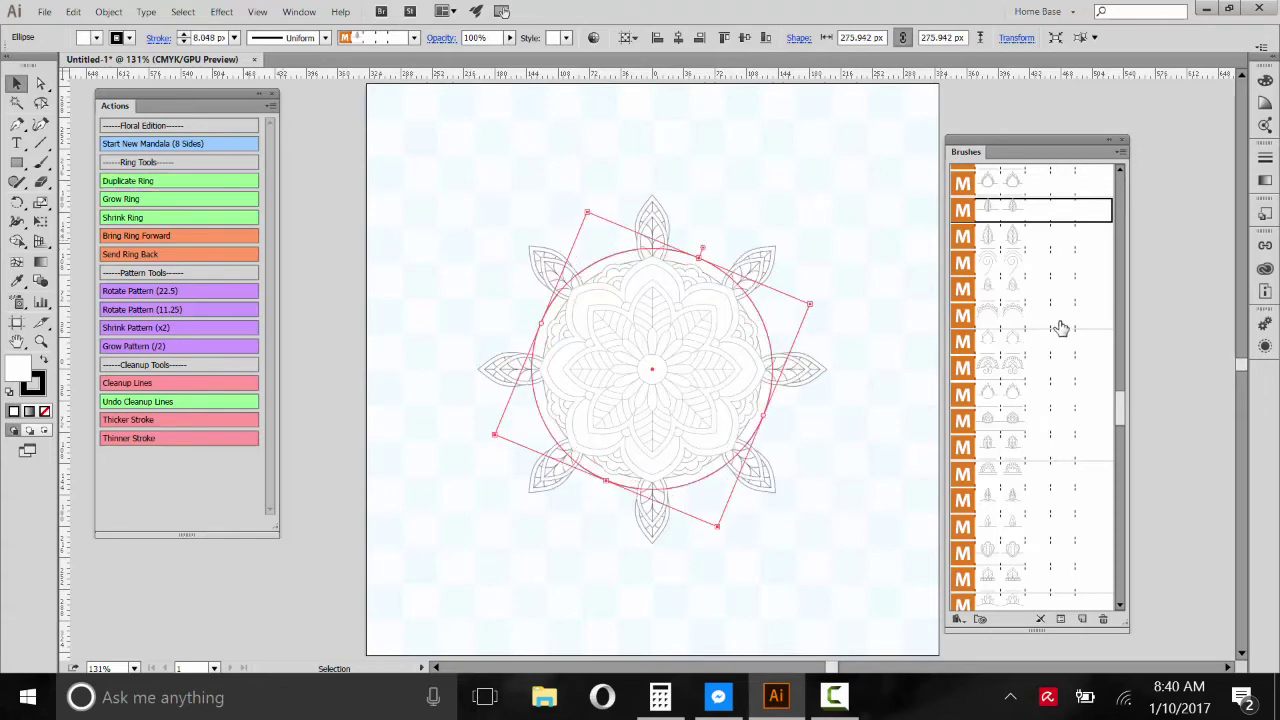
scroll(1050, 330, down, 10)
scroll(1035, 338, down, 5)
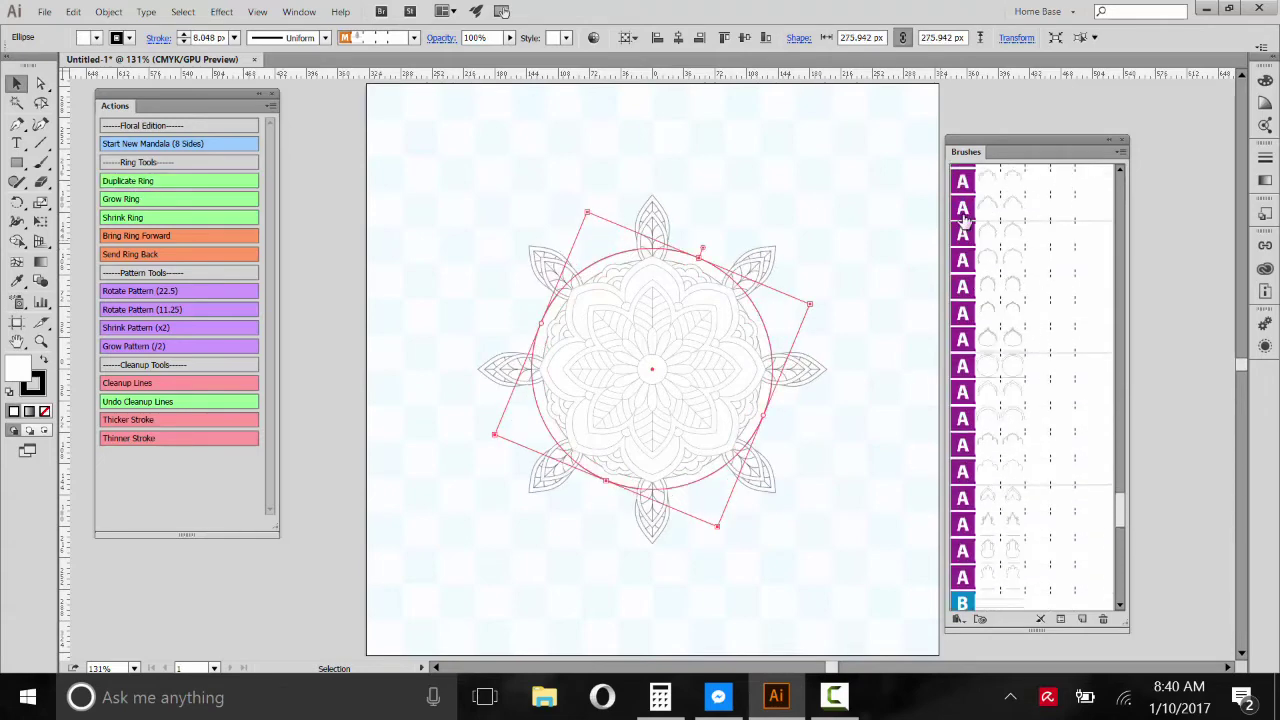
scroll(1037, 414, up, 2)
scroll(1044, 408, down, 2)
click(1012, 289)
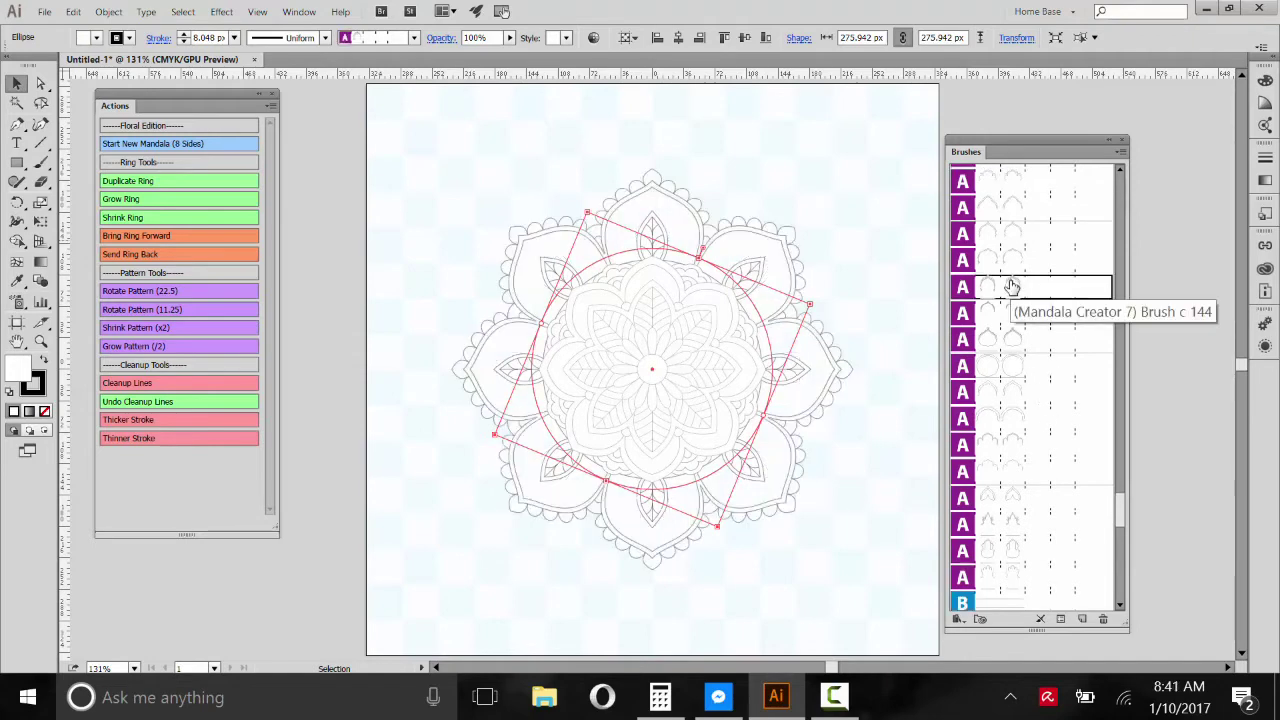
- Shrink the scalloped ring twice to 254.52 px, then duplicate it into a larger 279.973 px ring
click(127, 219)
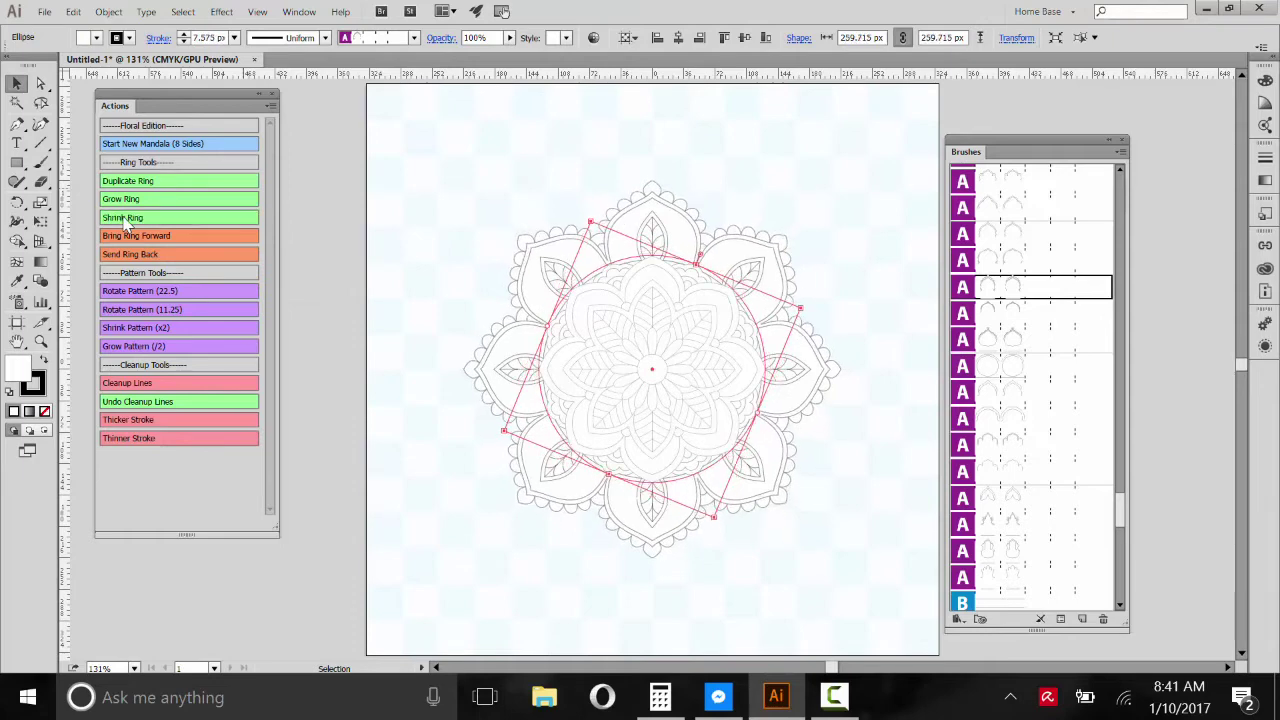
click(125, 222)
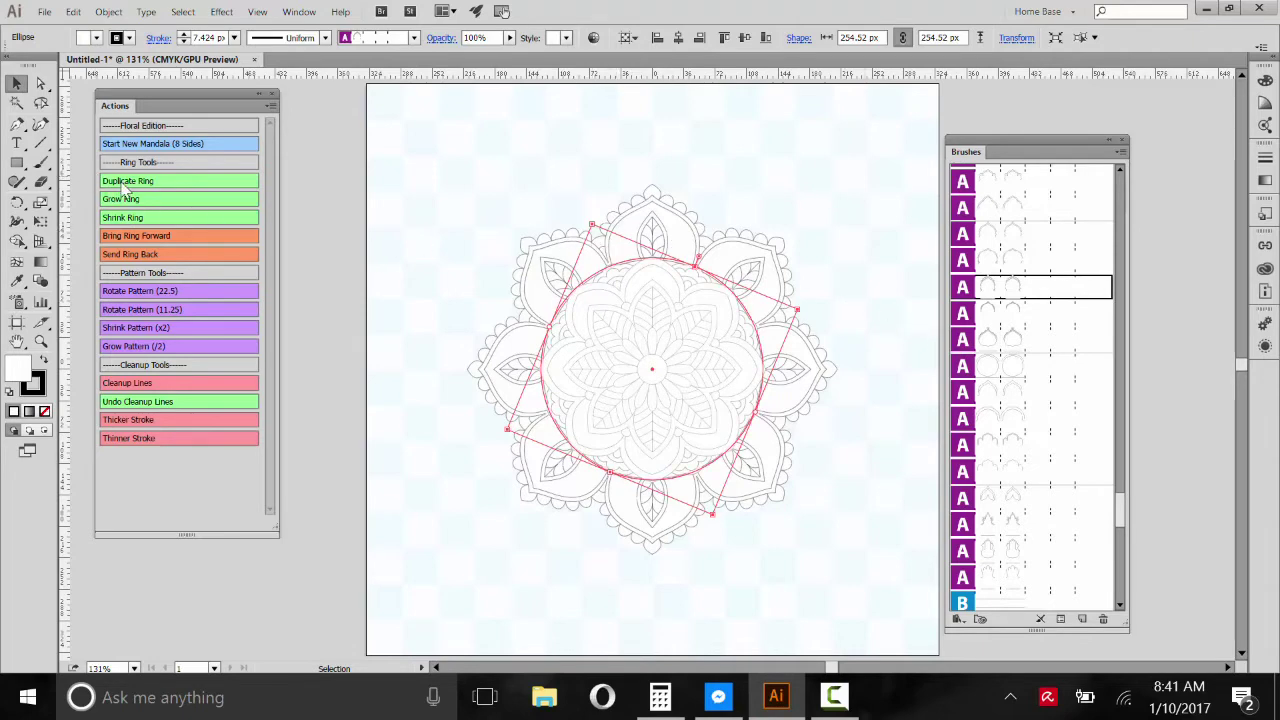
click(120, 184)
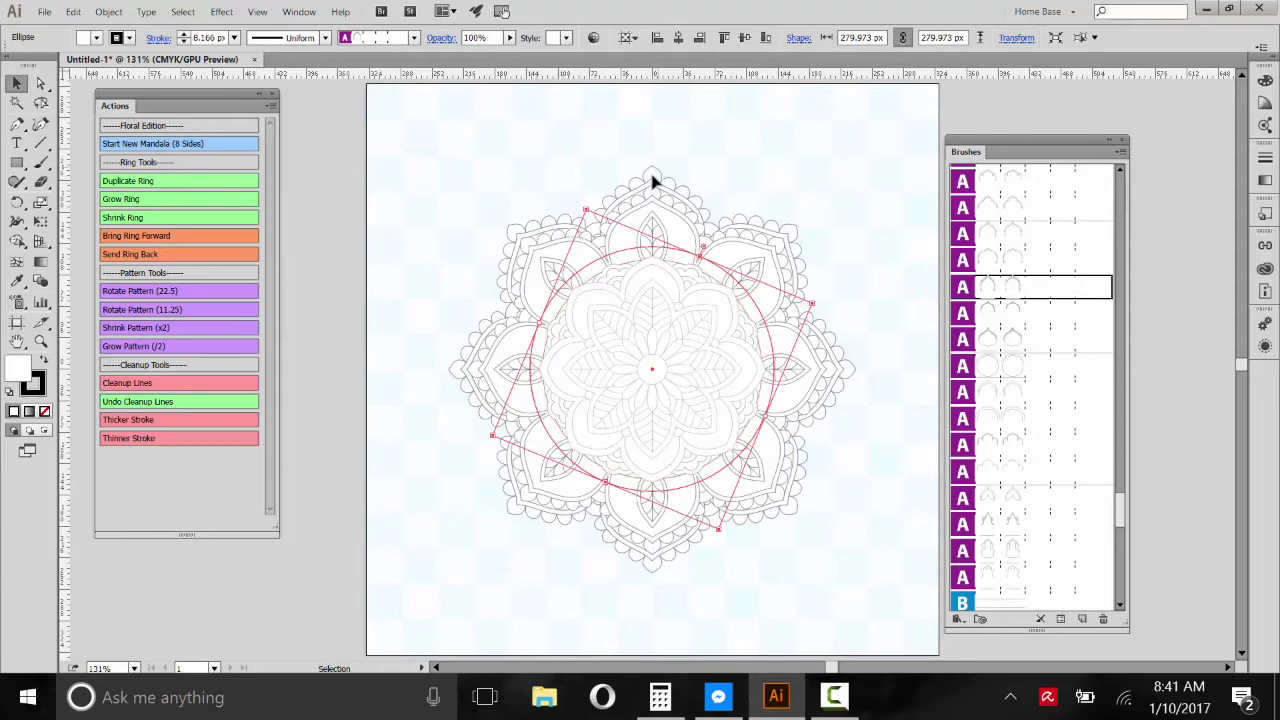
- Try several scalloped X brushes on the outer ring
scroll(1101, 343, down, 3)
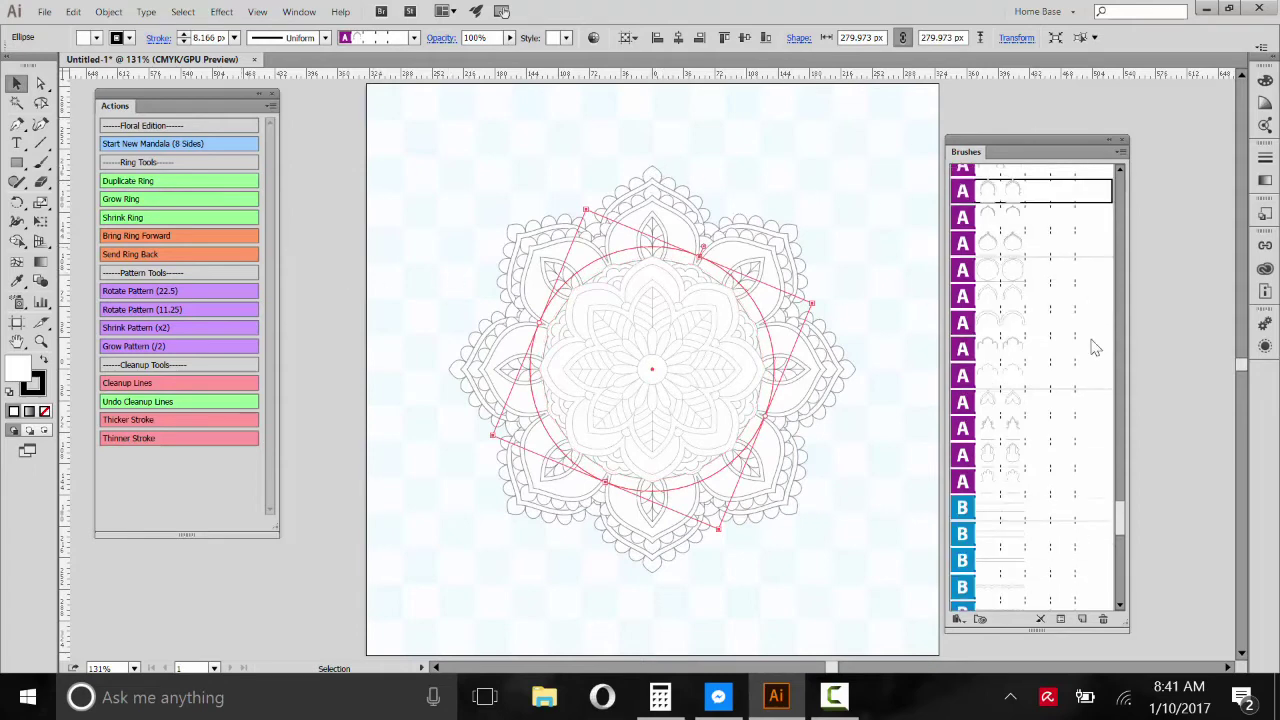
scroll(1090, 345, up, 8)
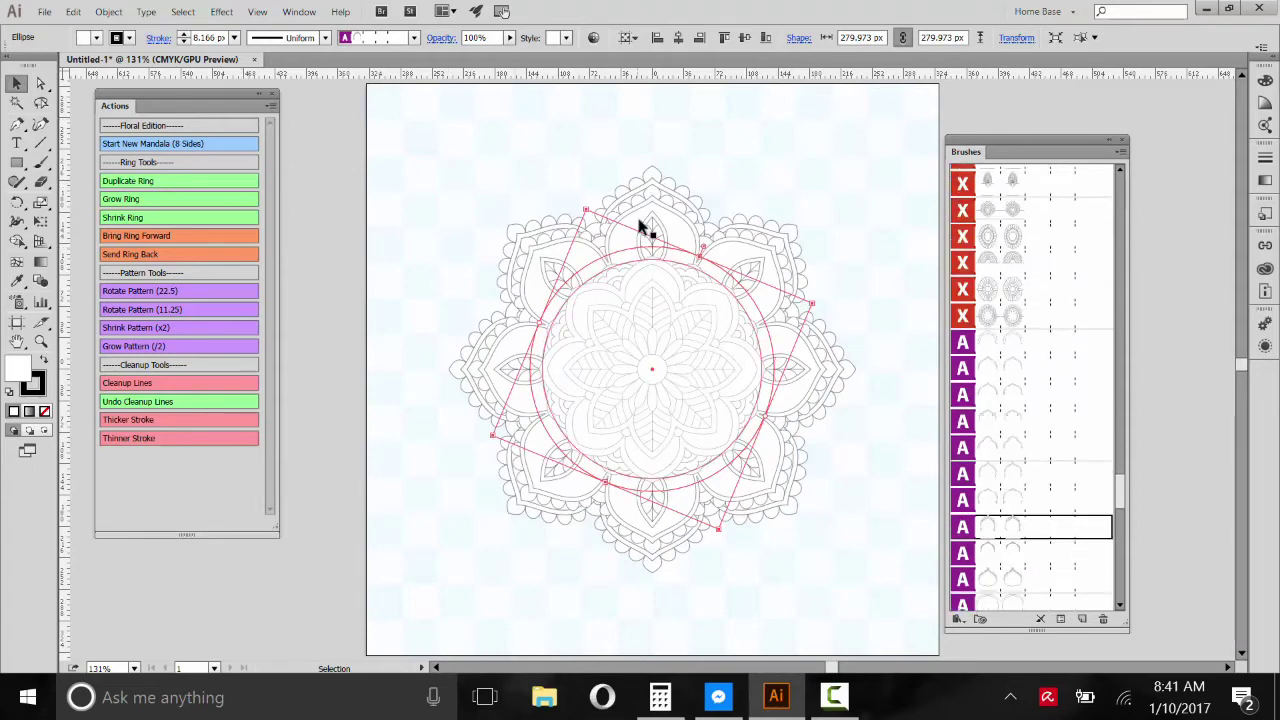
click(1018, 297)
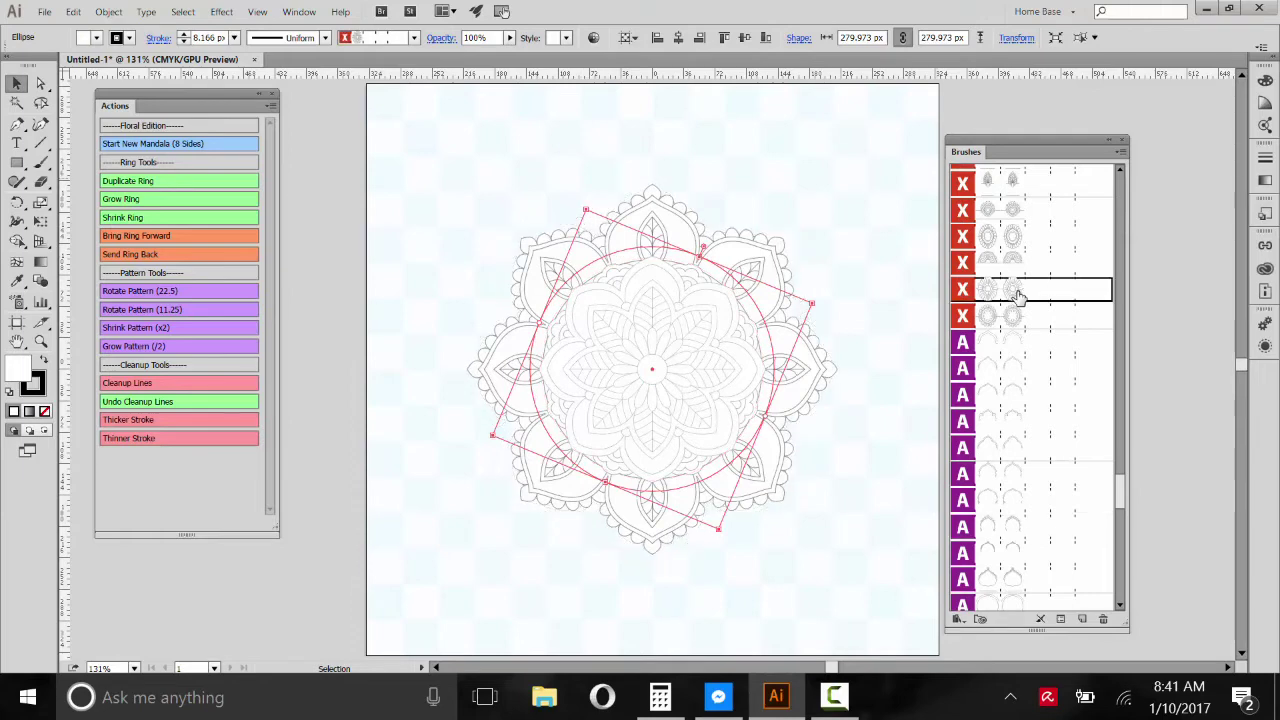
click(1013, 258)
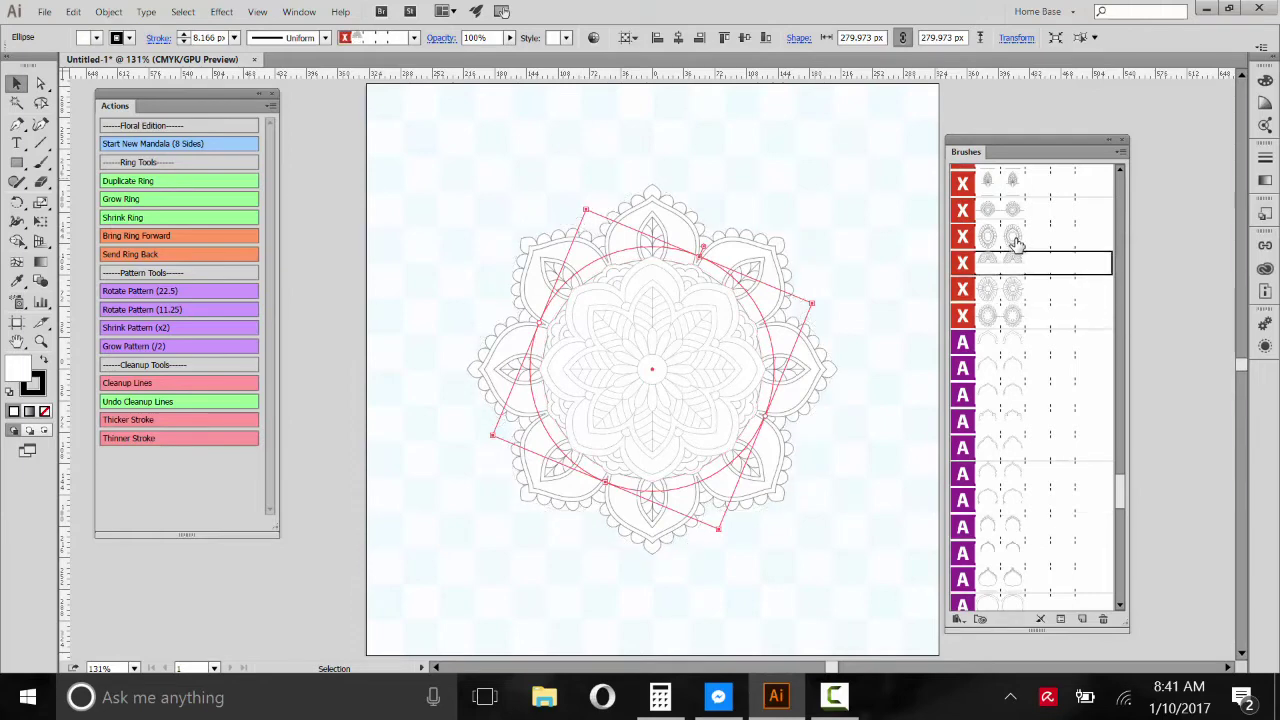
click(1015, 240)
scroll(1040, 324, up, 2)
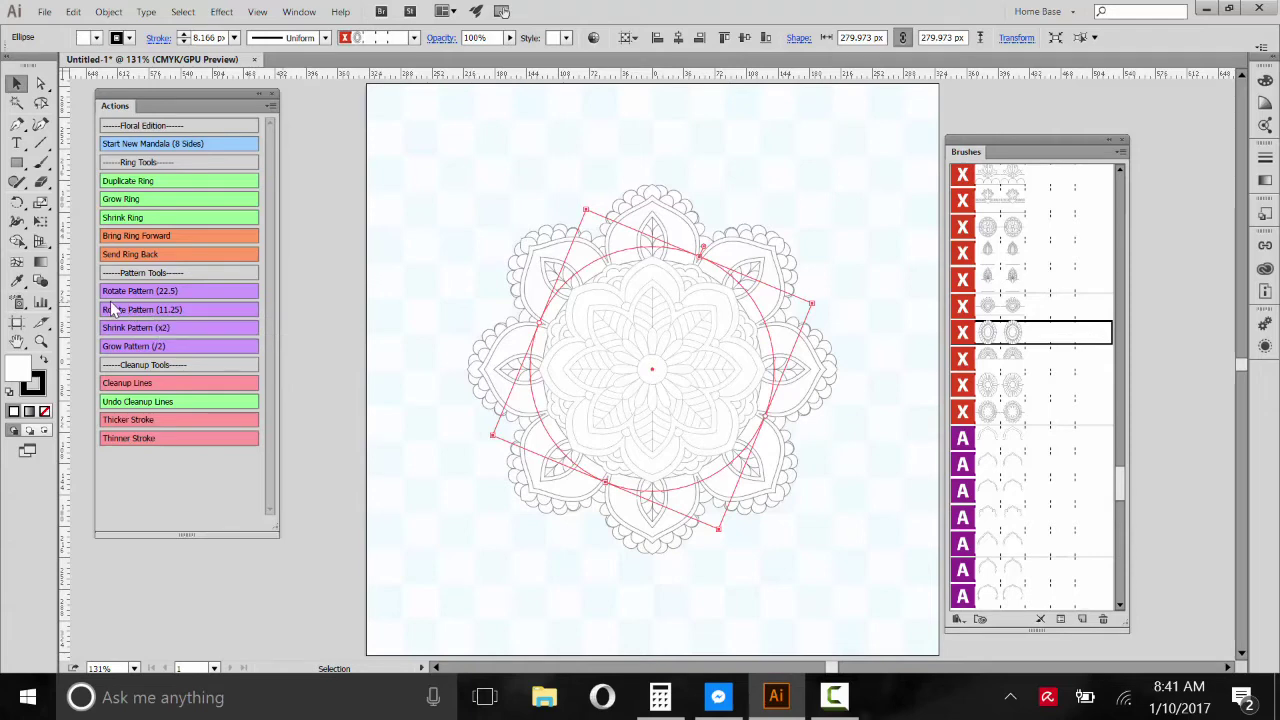
- Rotate the outer ring's pattern by 11.25° to stagger its petals against the ring beneath
click(202, 383)
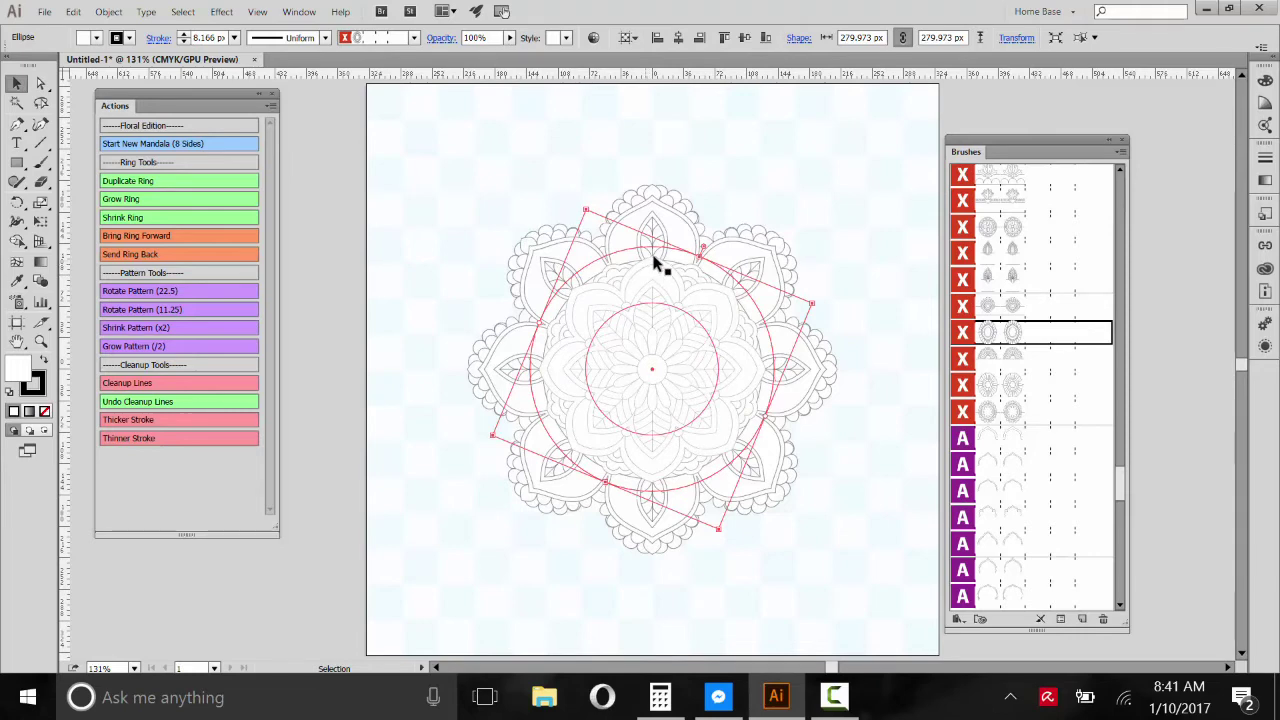
click(134, 309)
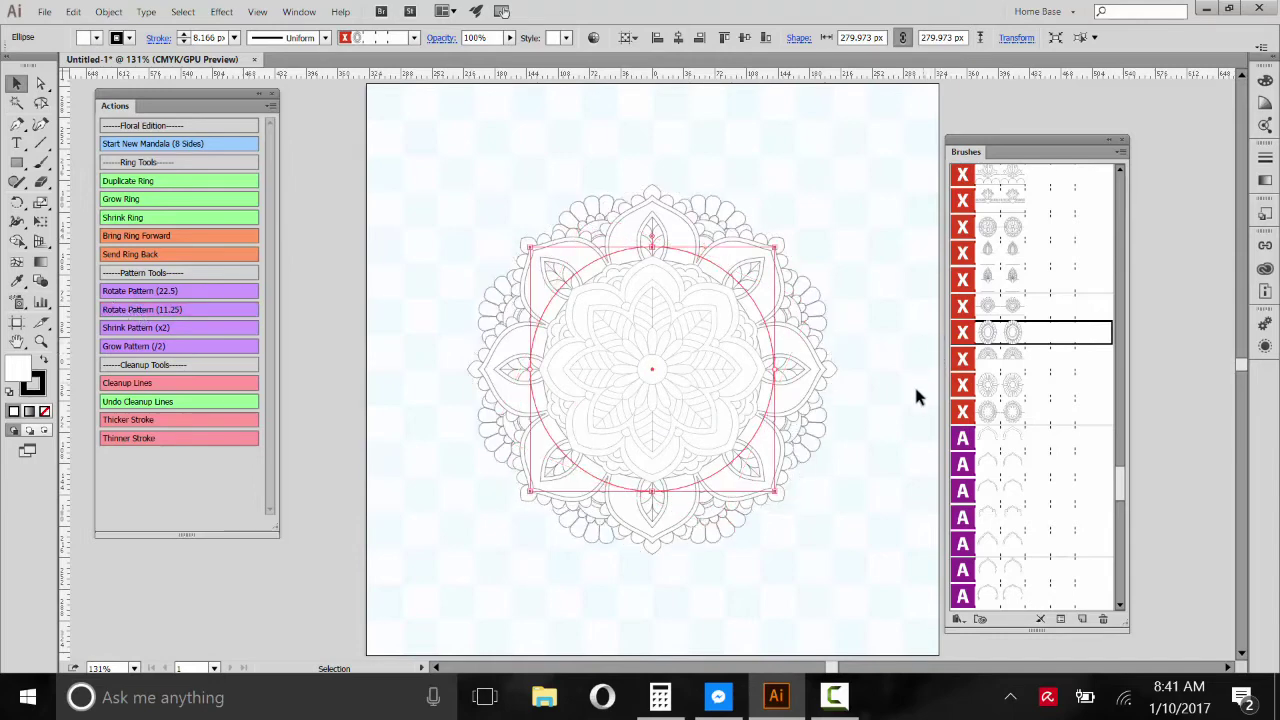
scroll(1045, 410, down, 5)
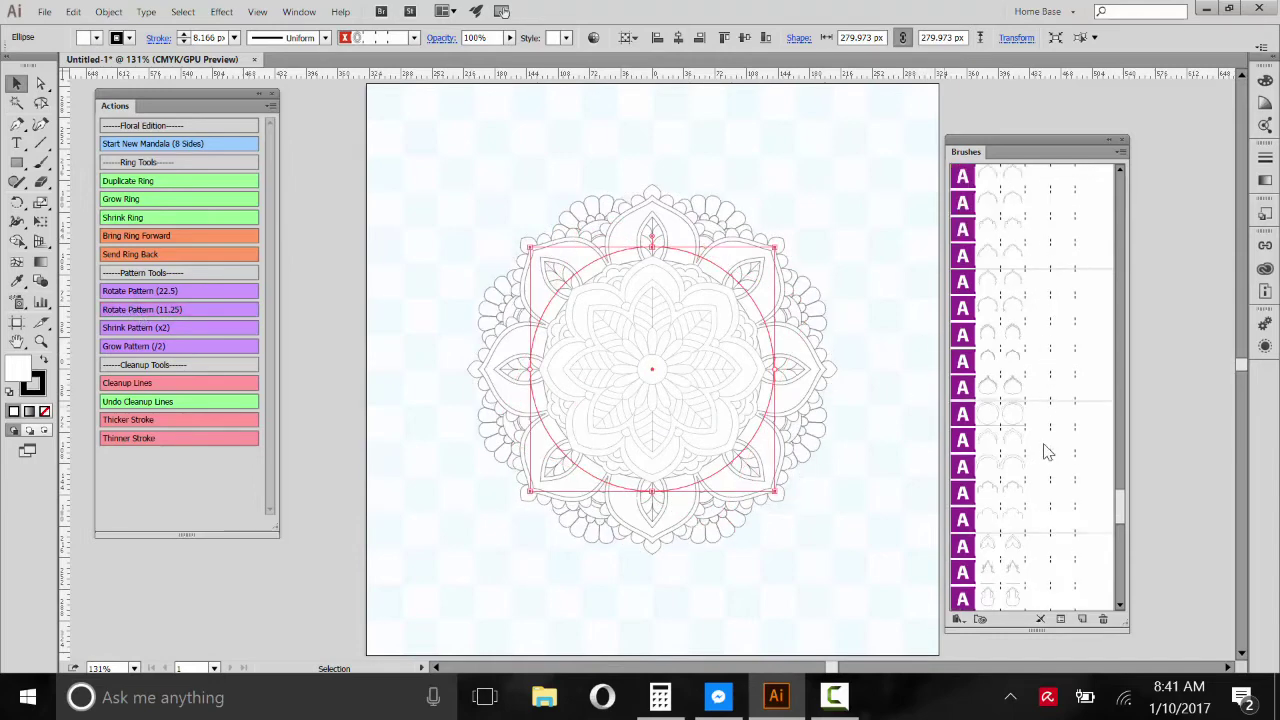
- Stroke the ring with a petal-outline A brush and shrink it slightly
click(1015, 446)
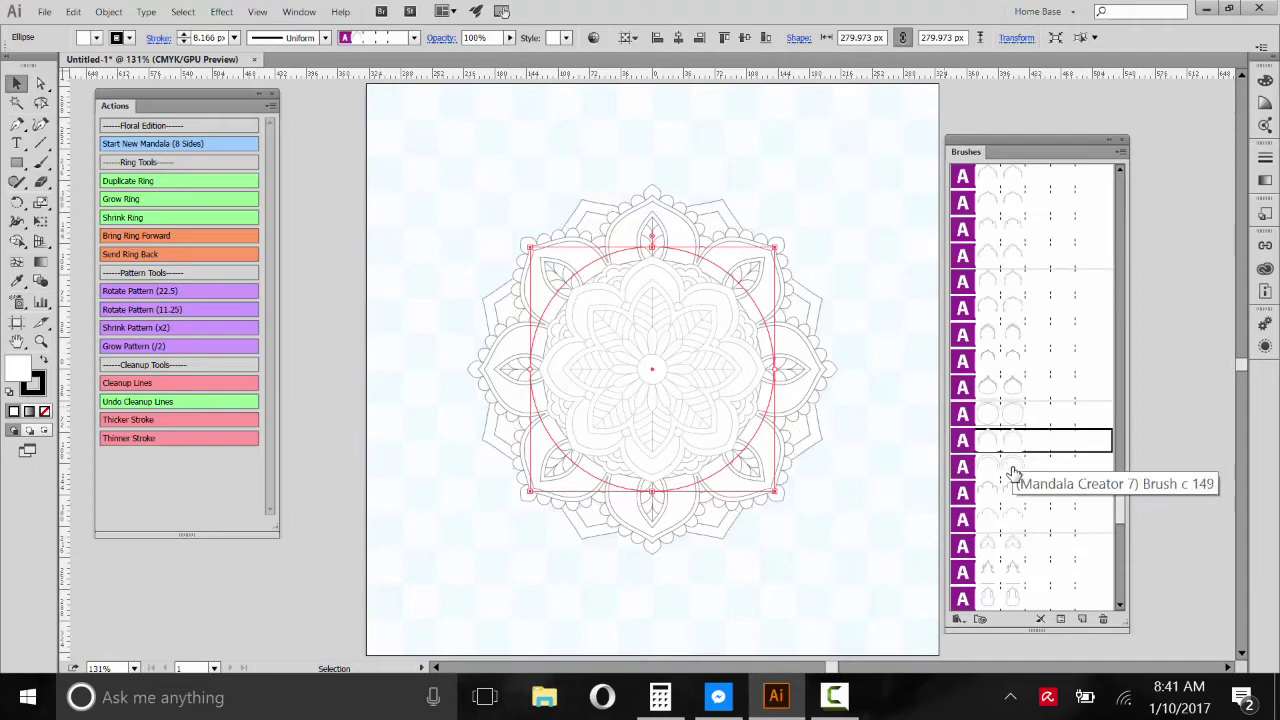
click(1013, 468)
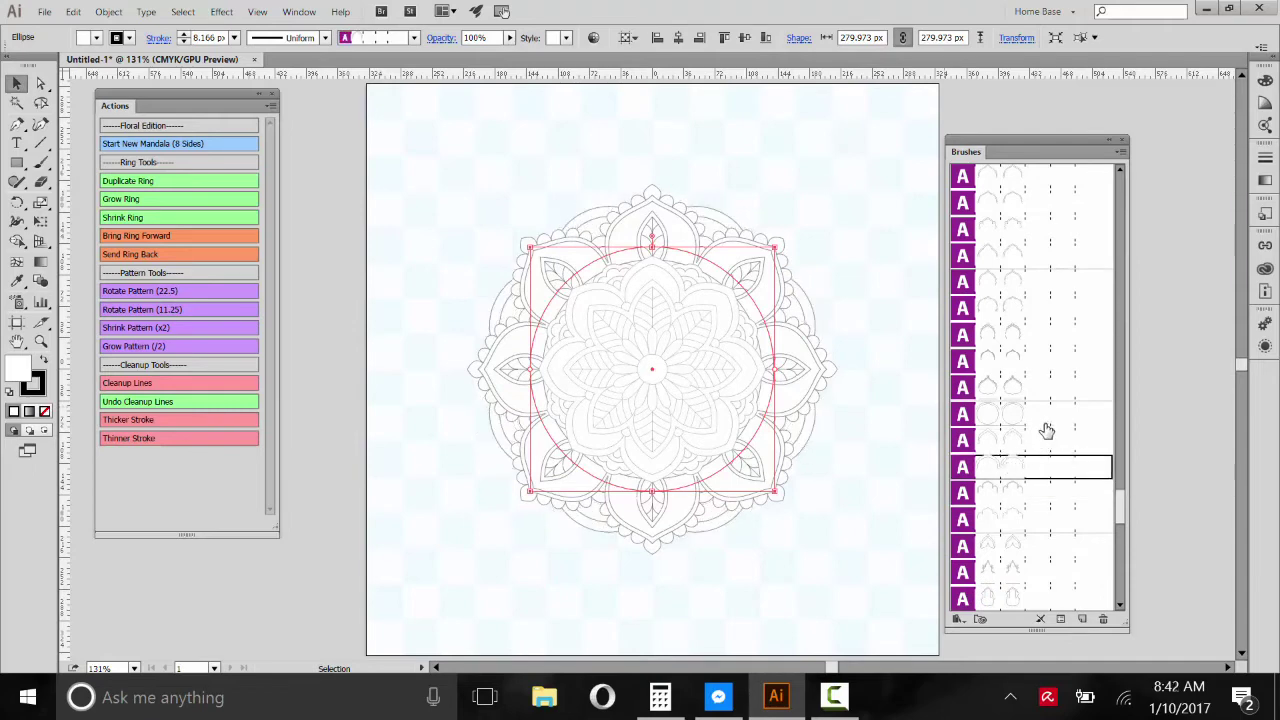
click(136, 219)
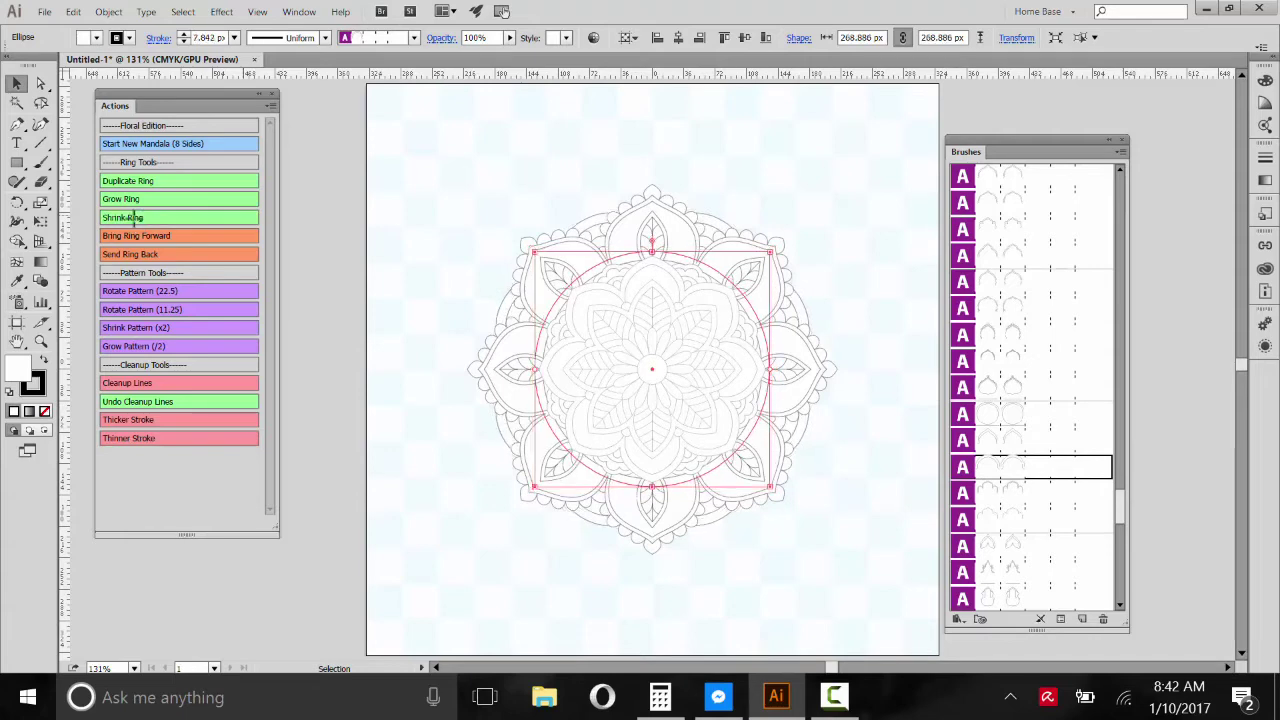
- Duplicate the ring larger, shrink the copy slightly, and duplicate again to 294.092 px
click(131, 185)
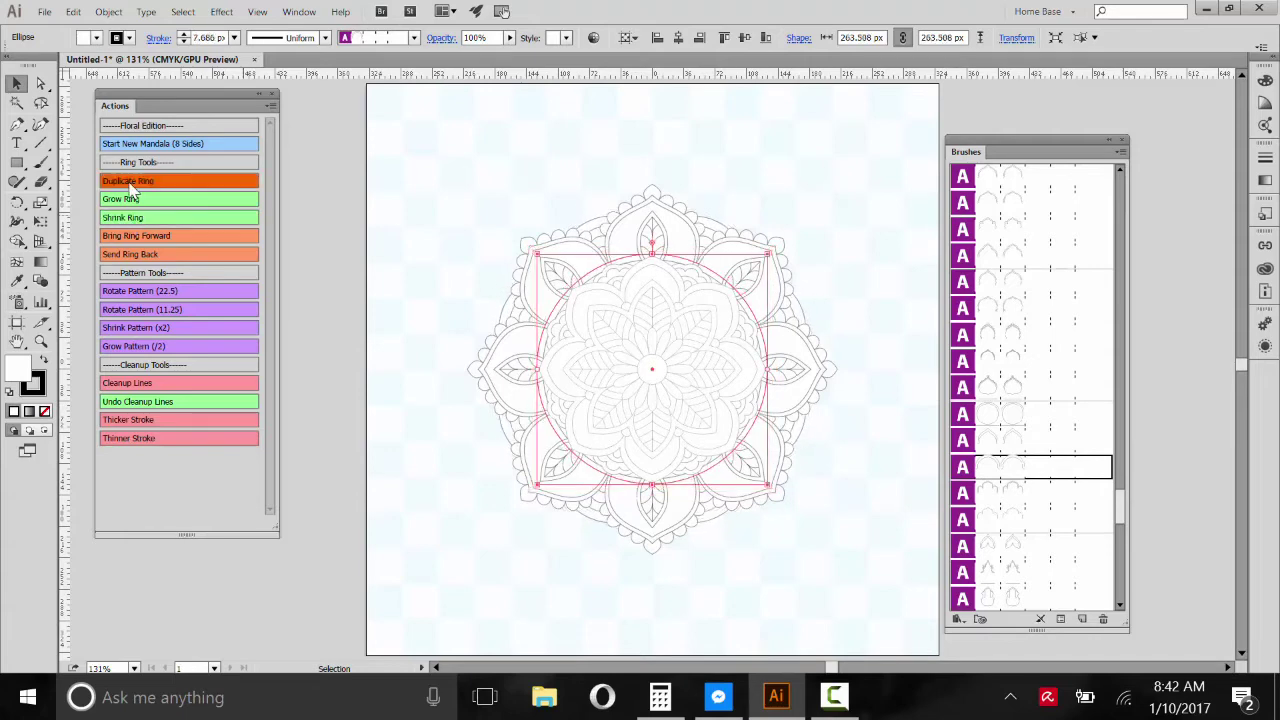
click(125, 220)
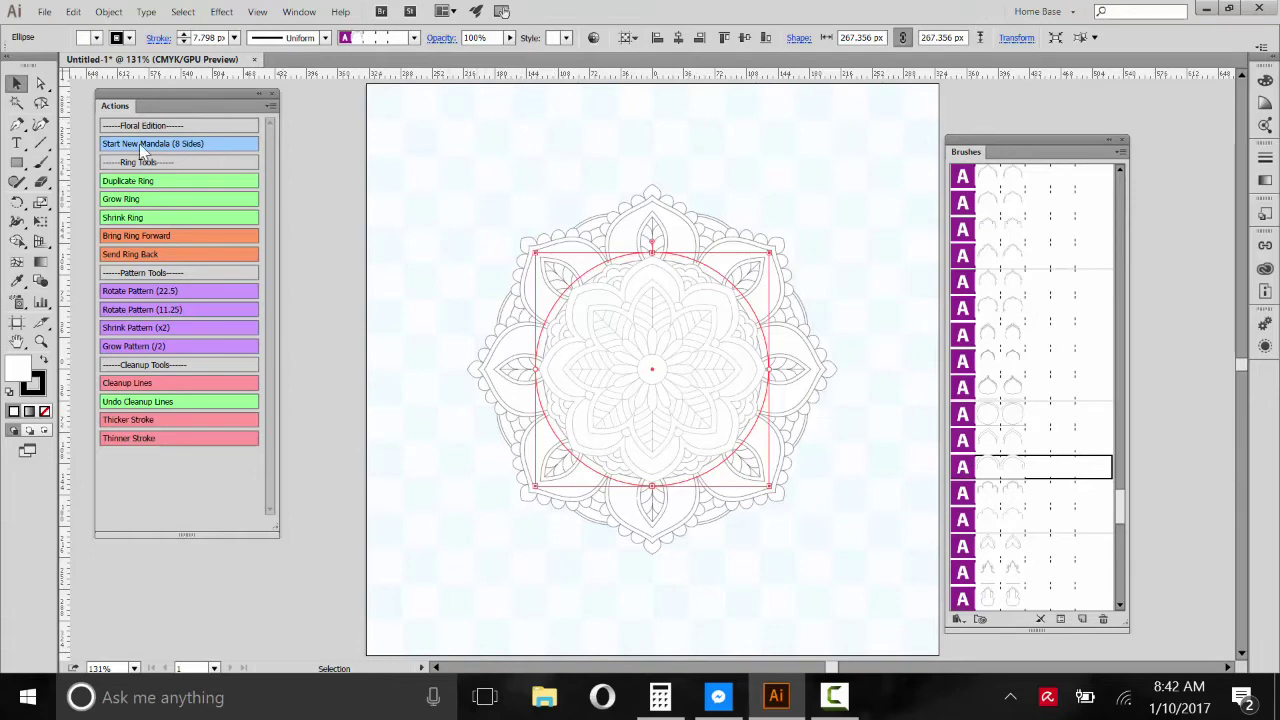
click(130, 183)
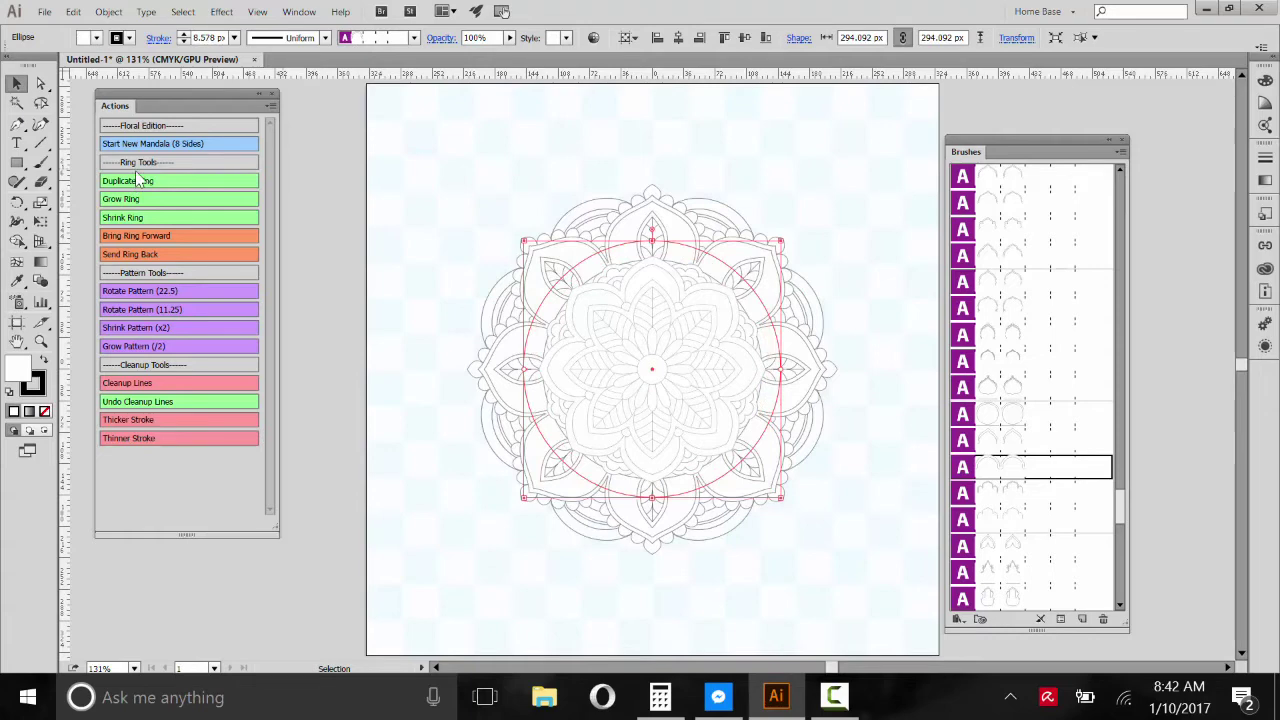
- Stroke the ring with a leafy sprig F brush and fine-tune its size
scroll(1113, 437, down, 10)
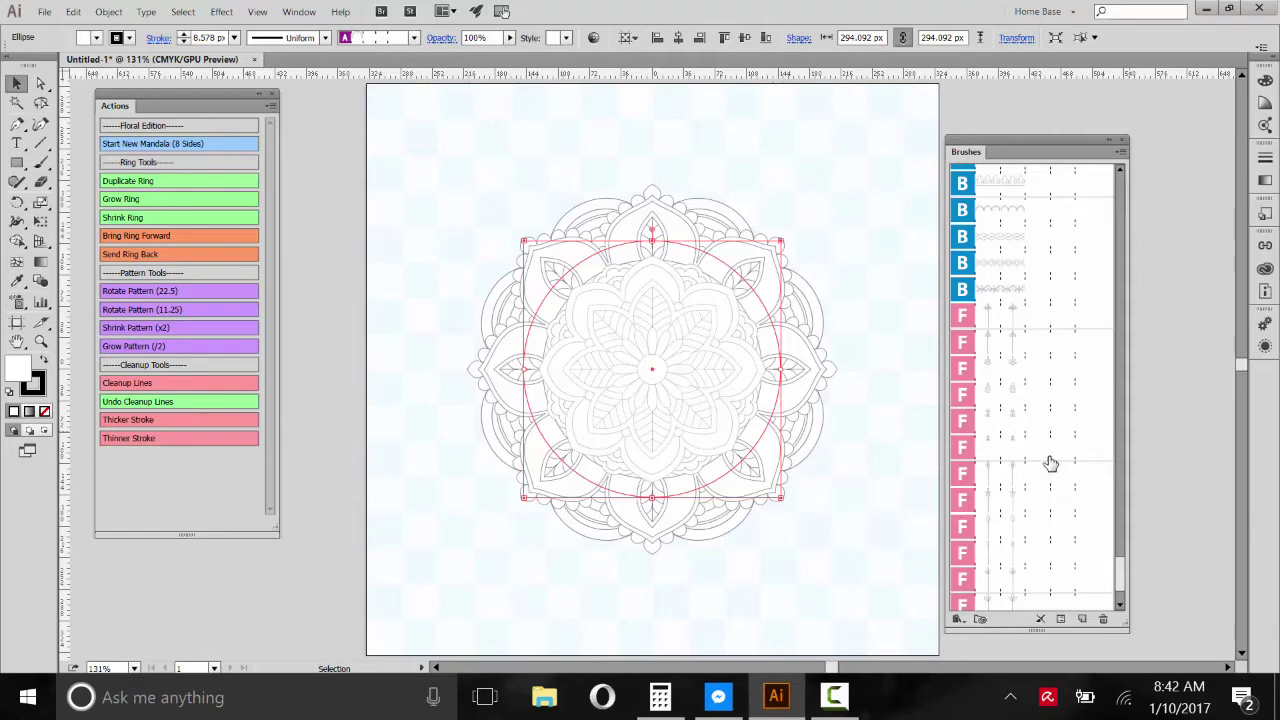
click(1016, 342)
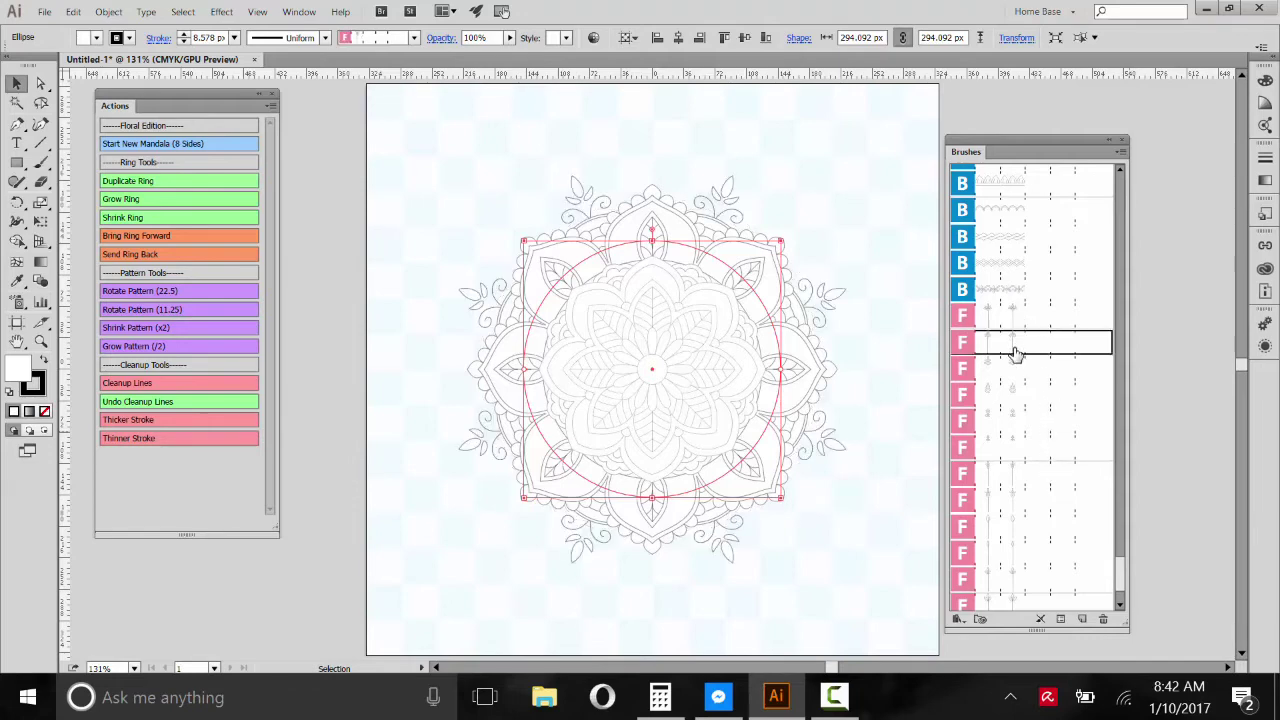
click(122, 214)
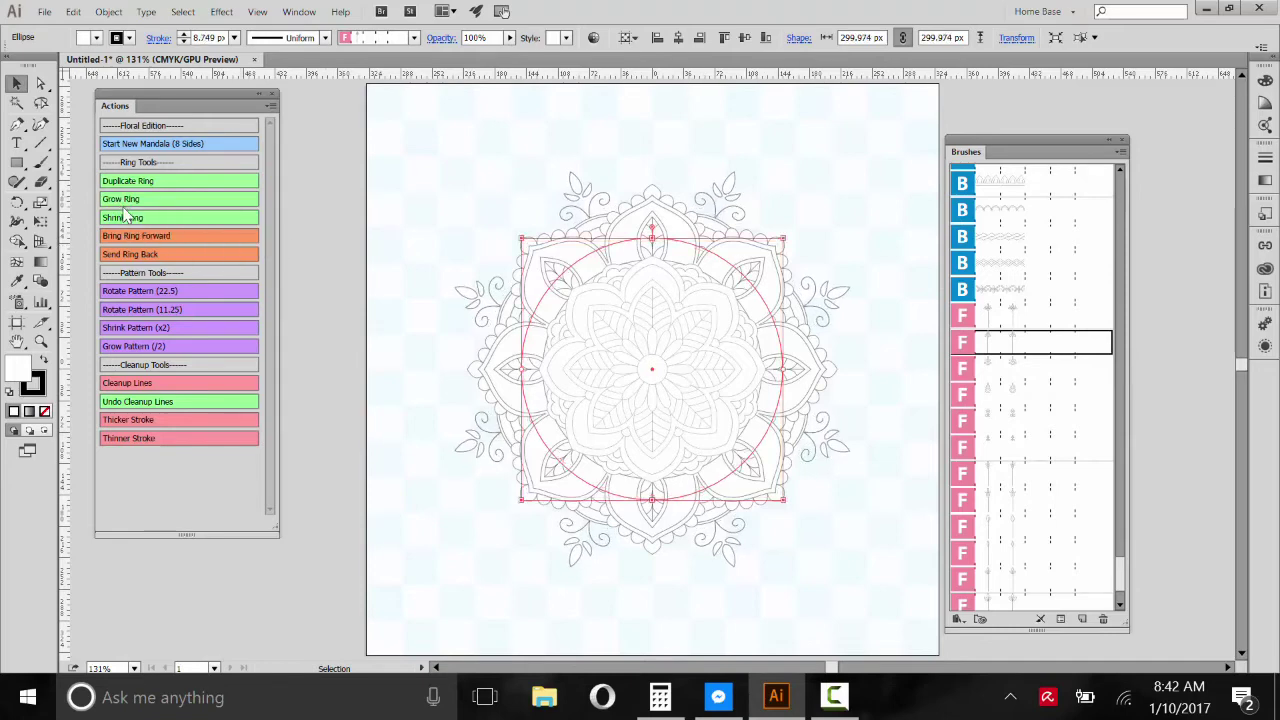
click(127, 218)
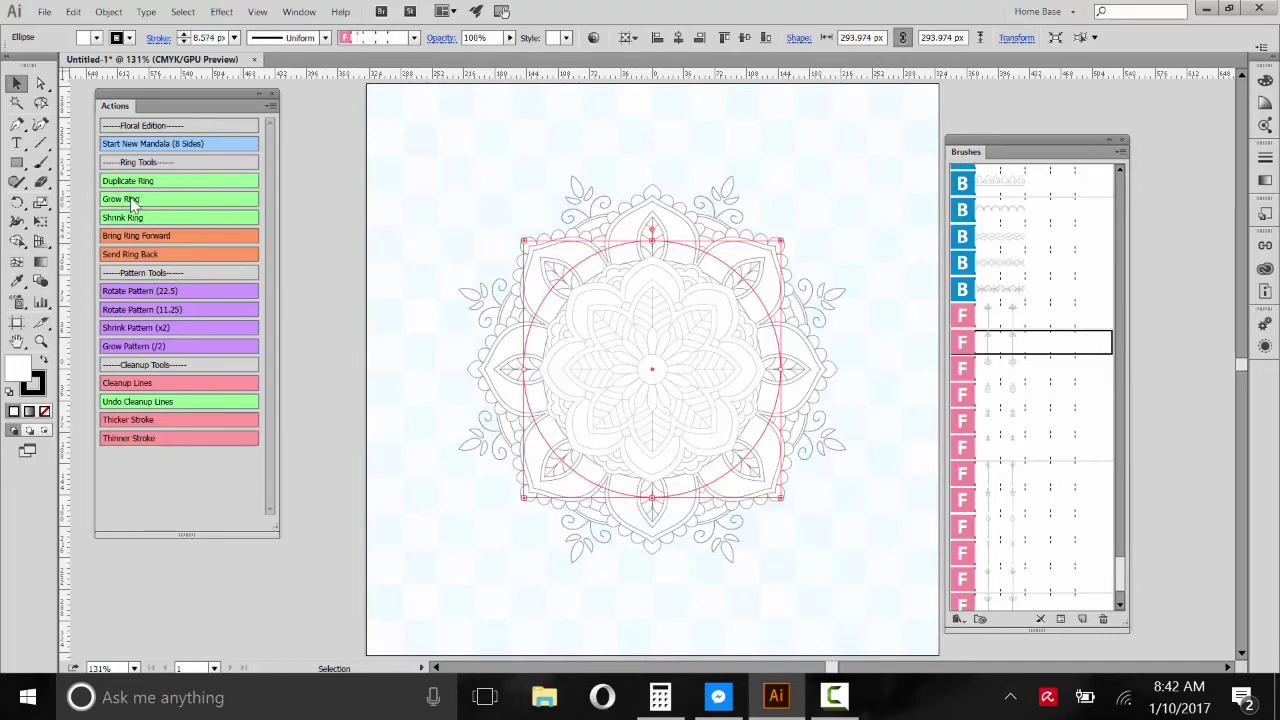
- Duplicate the leafy ring, apply a pointed scalloped A brush, and grow it to 357.029 px
click(139, 182)
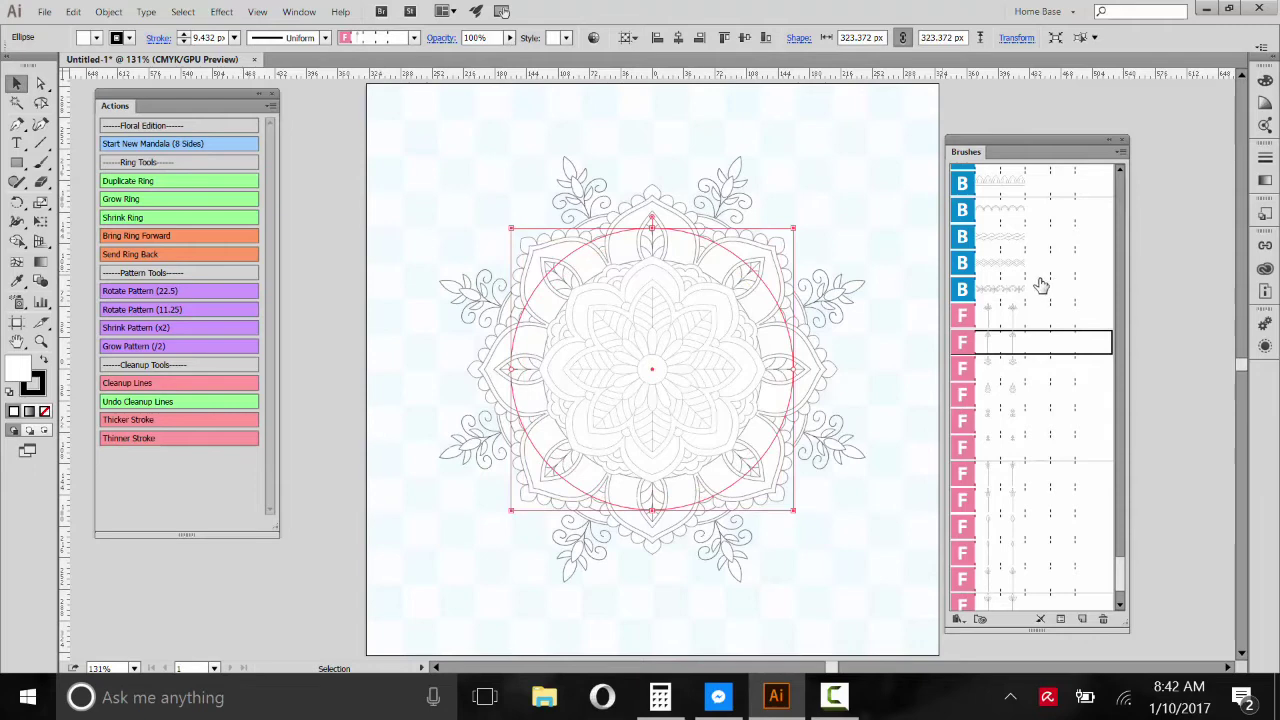
scroll(1043, 290, up, 10)
scroll(997, 372, up, 3)
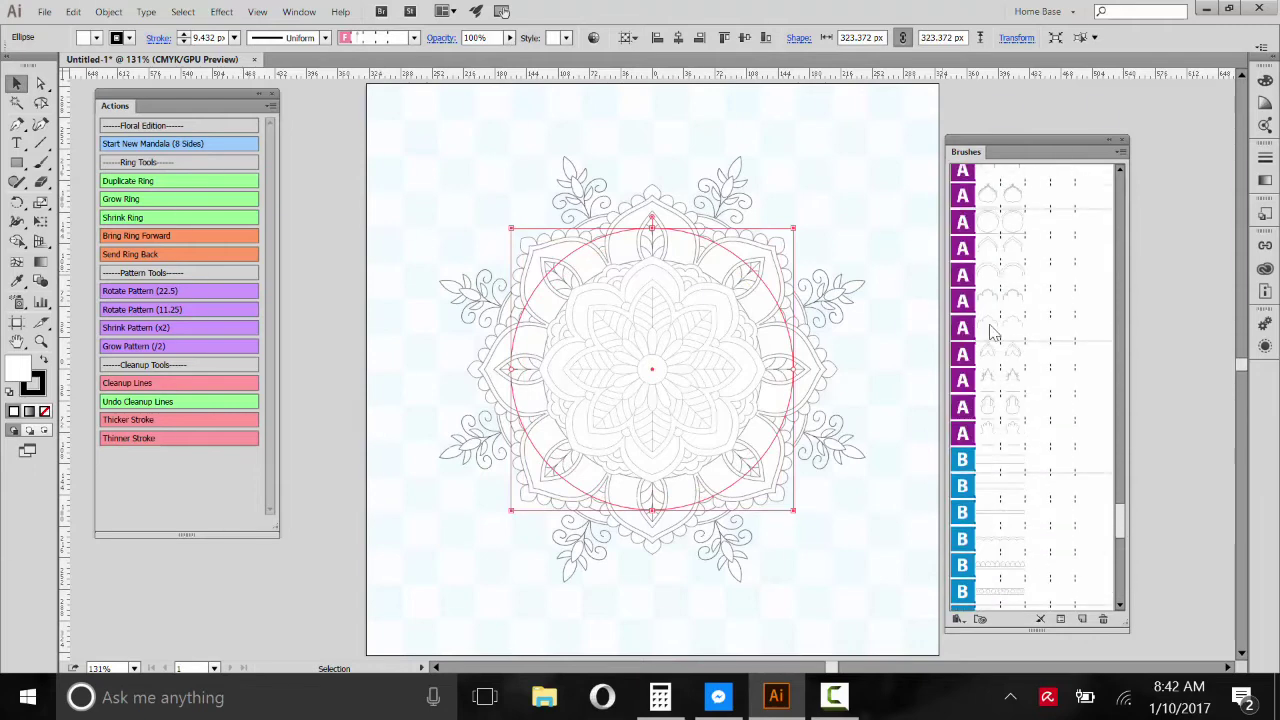
click(1007, 194)
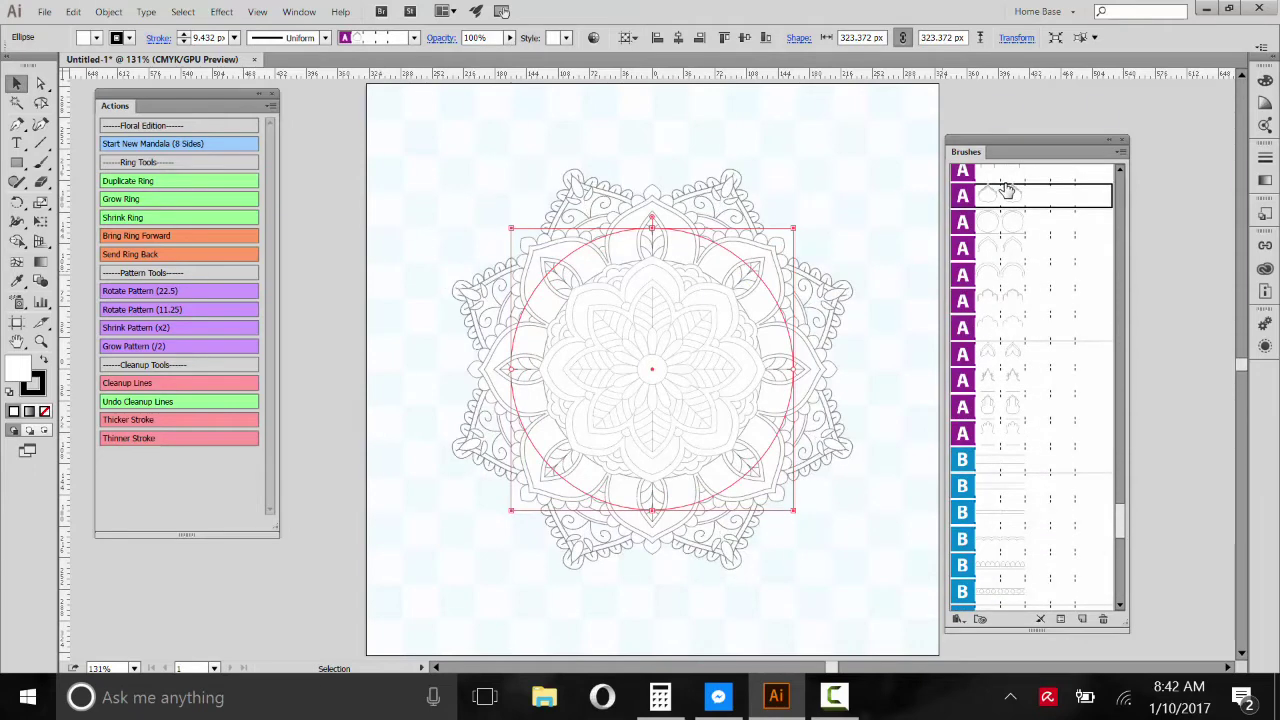
click(133, 199)
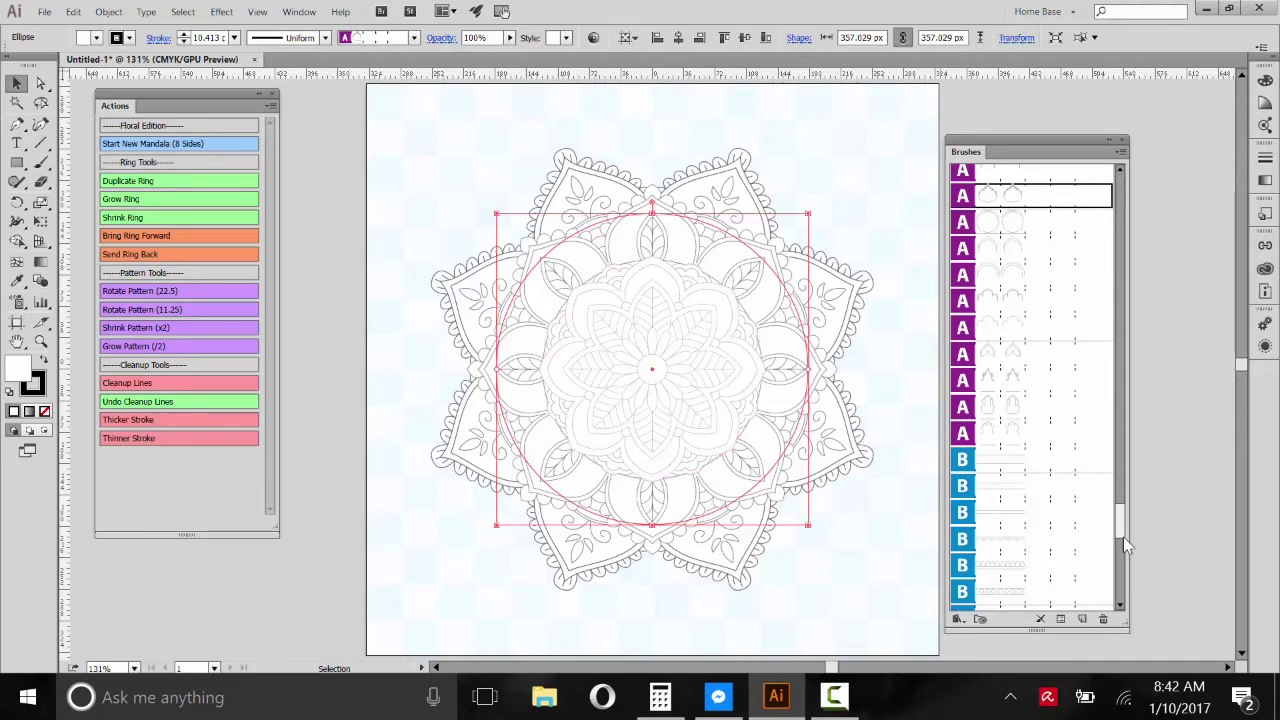
scroll(1124, 530, down, 5)
- Duplicate the outer ring larger and apply a small scalloped B brush to the copy
scroll(1130, 520, up, 10)
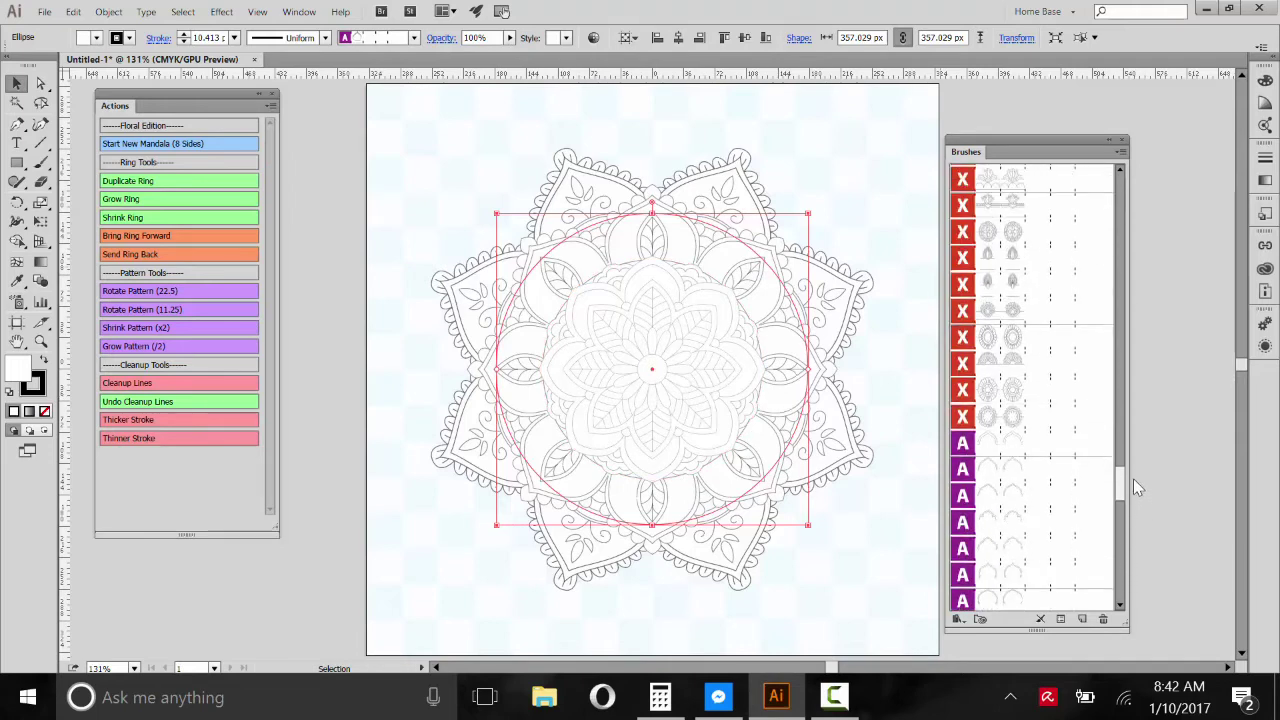
scroll(1133, 471, up, 10)
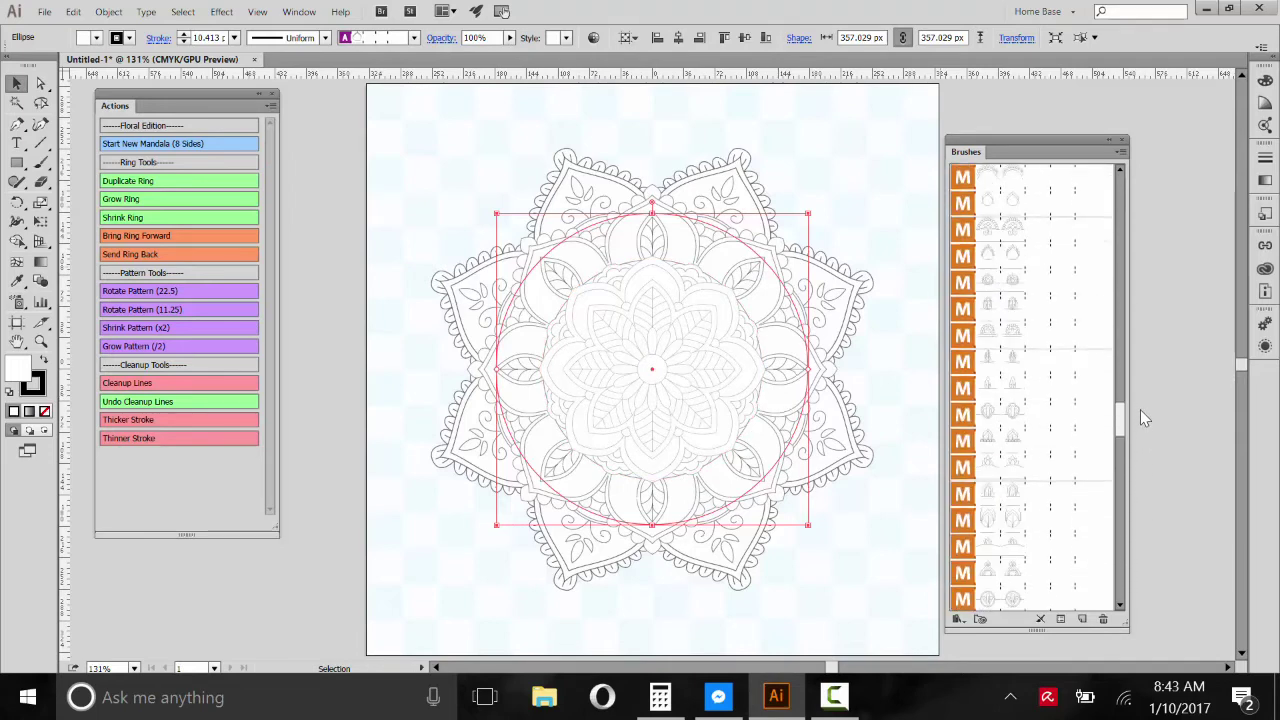
drag(1121, 308, 1121, 287)
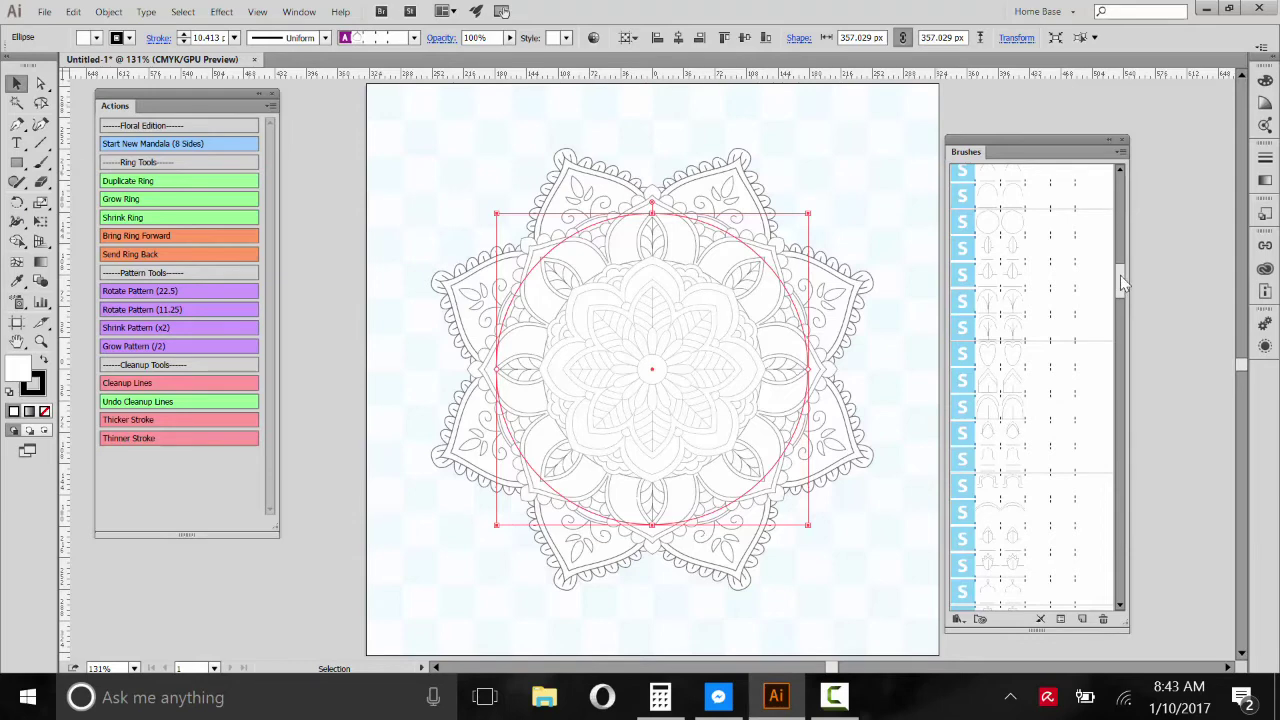
drag(1120, 275, 1128, 532)
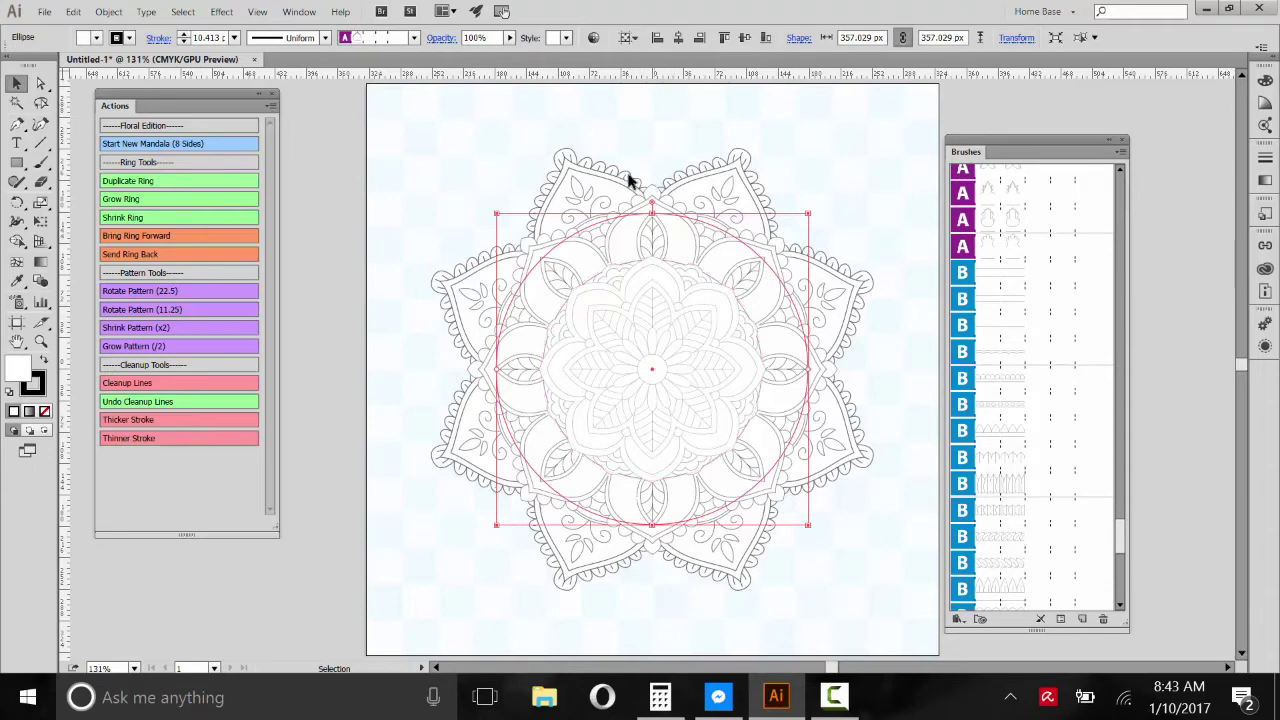
click(137, 182)
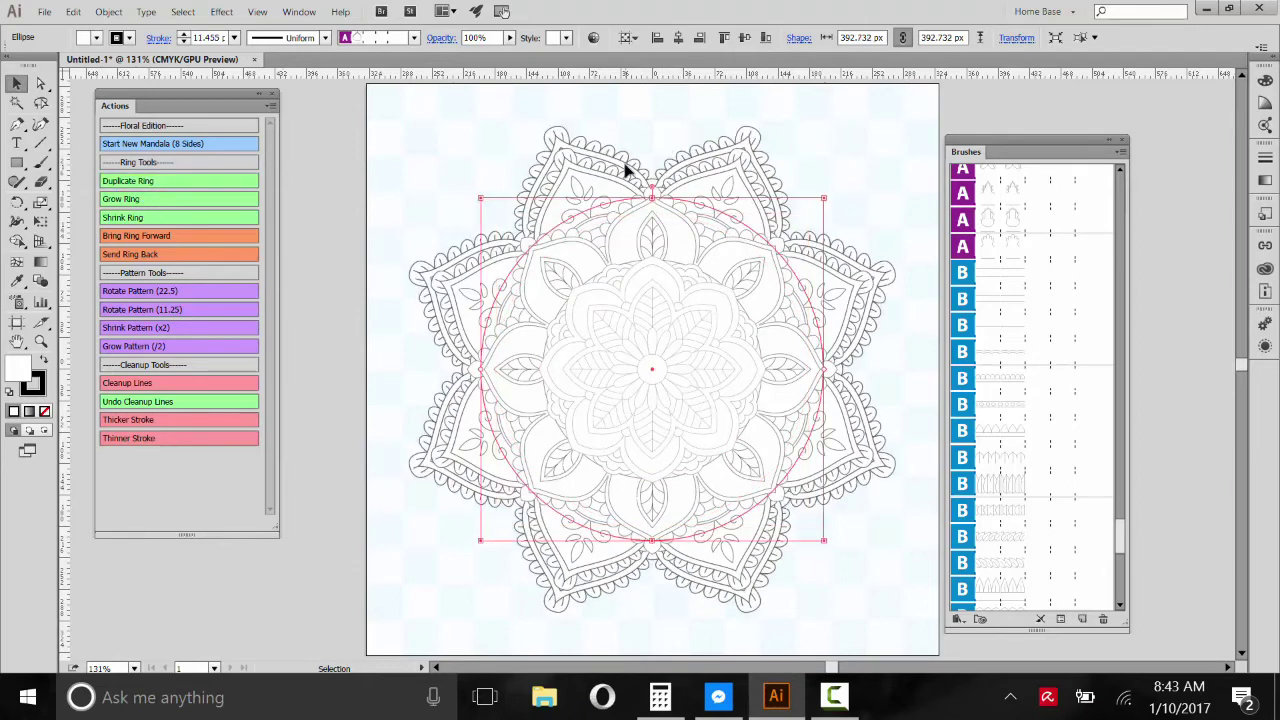
click(1005, 360)
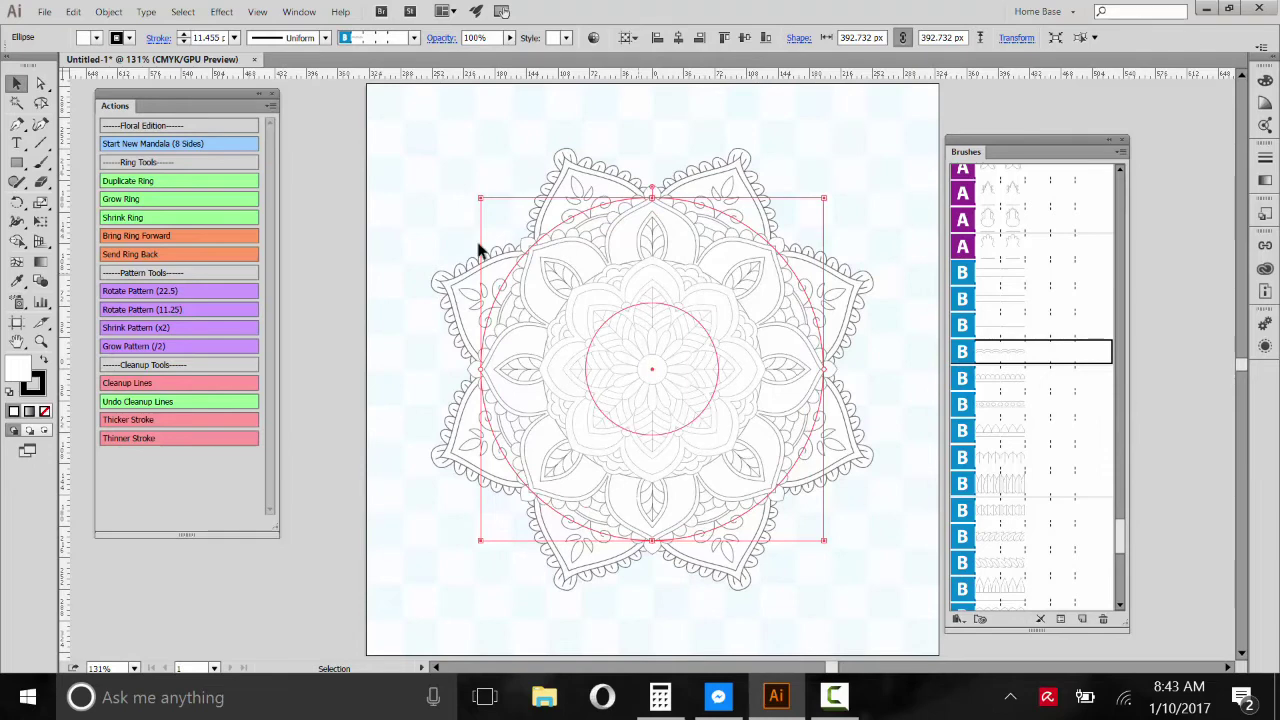
- Grow the scalloped ring three steps, make its pattern finer, shrink slightly, then duplicate it to 486.118 px
click(134, 203)
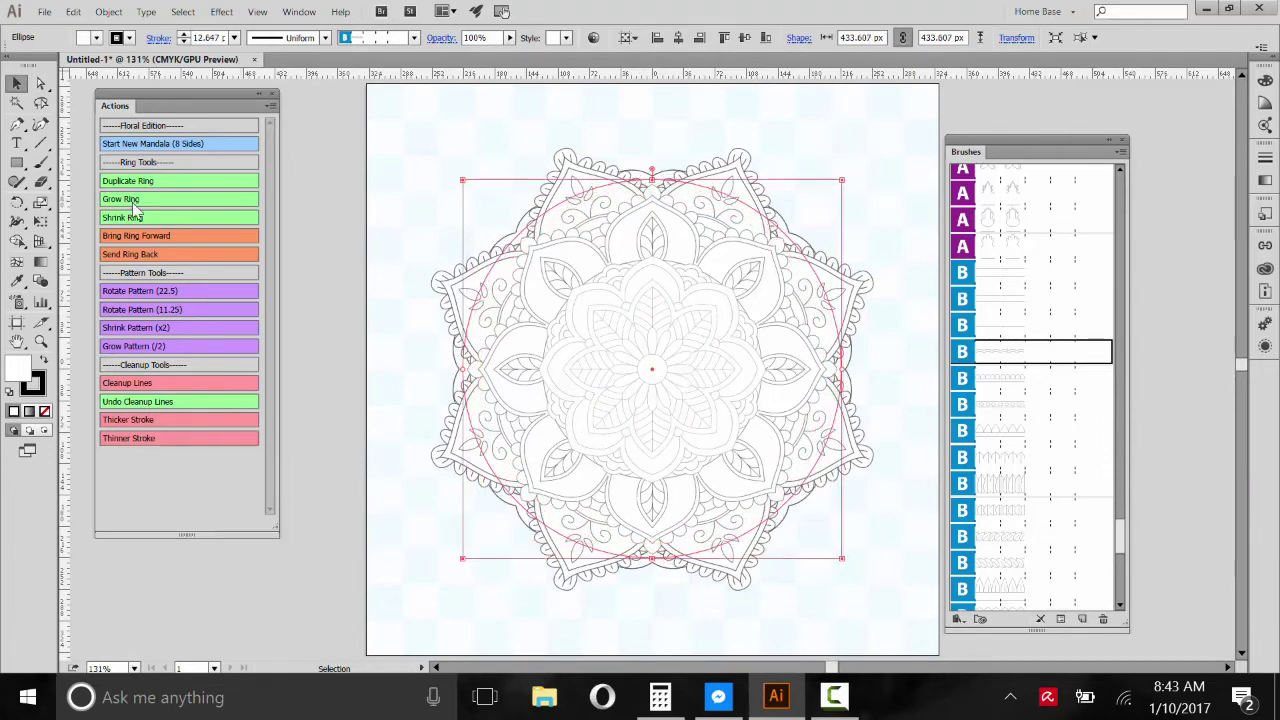
click(134, 203)
click(134, 203)
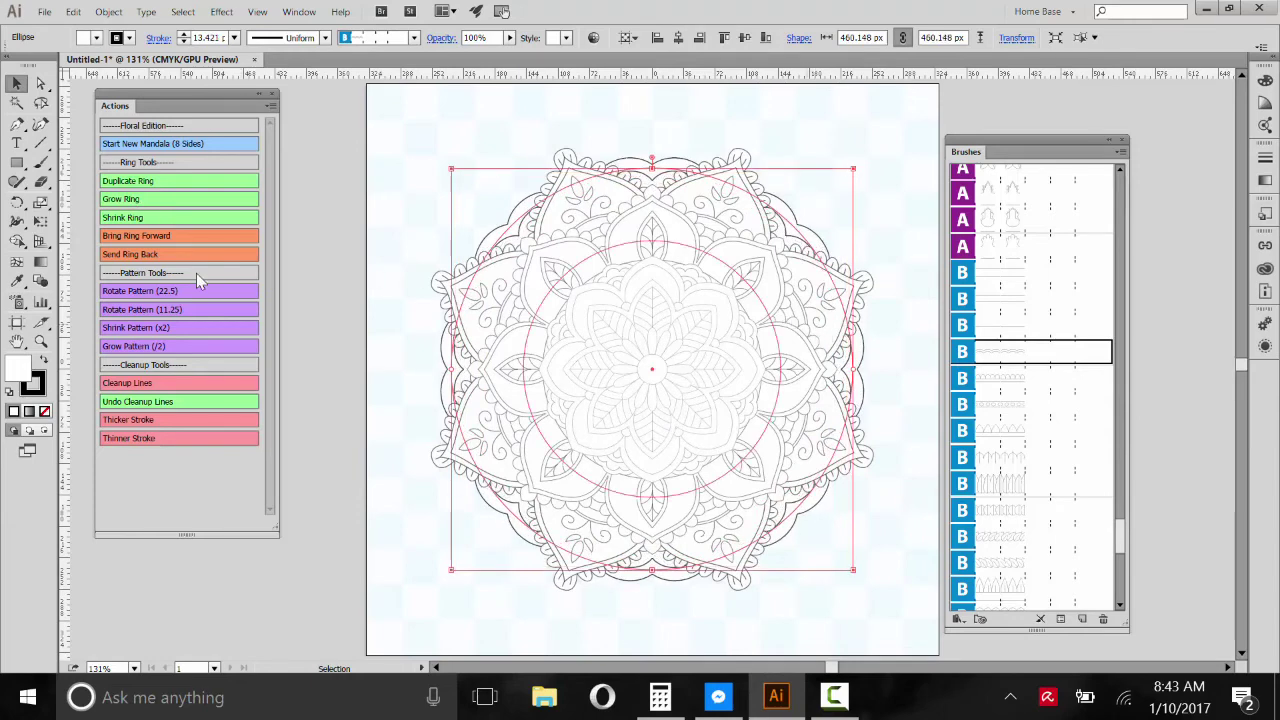
click(141, 328)
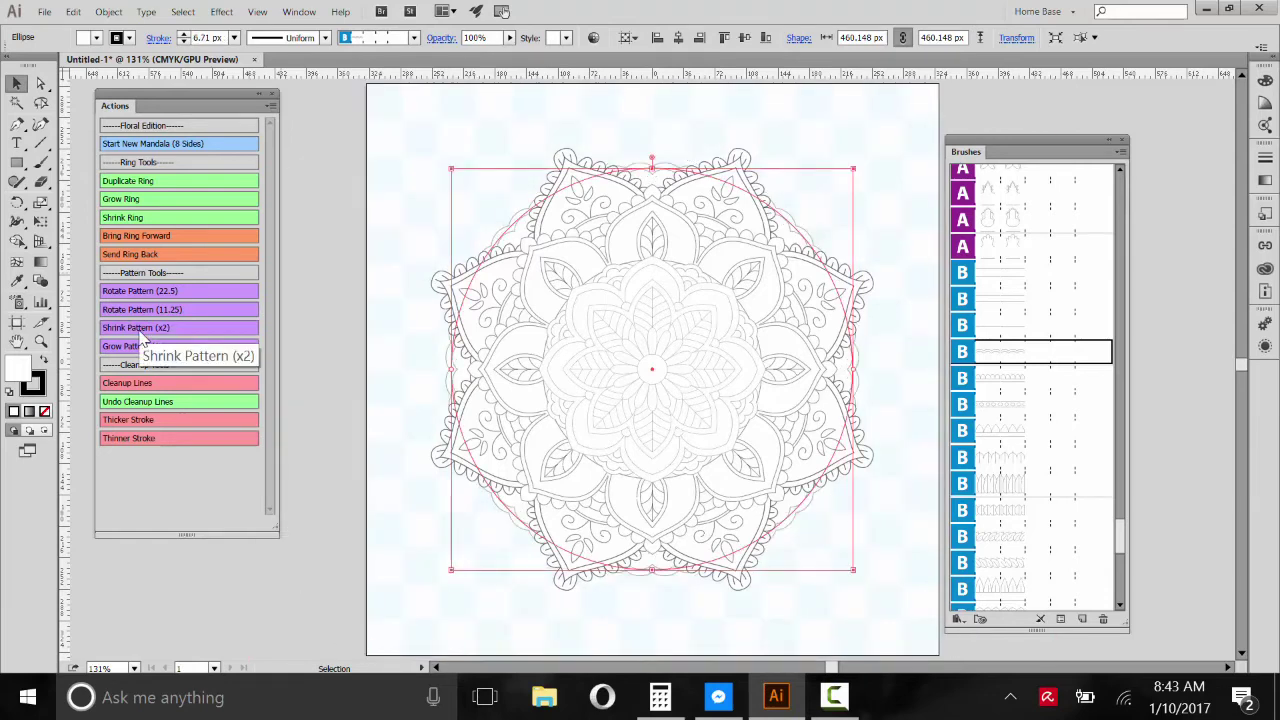
click(140, 346)
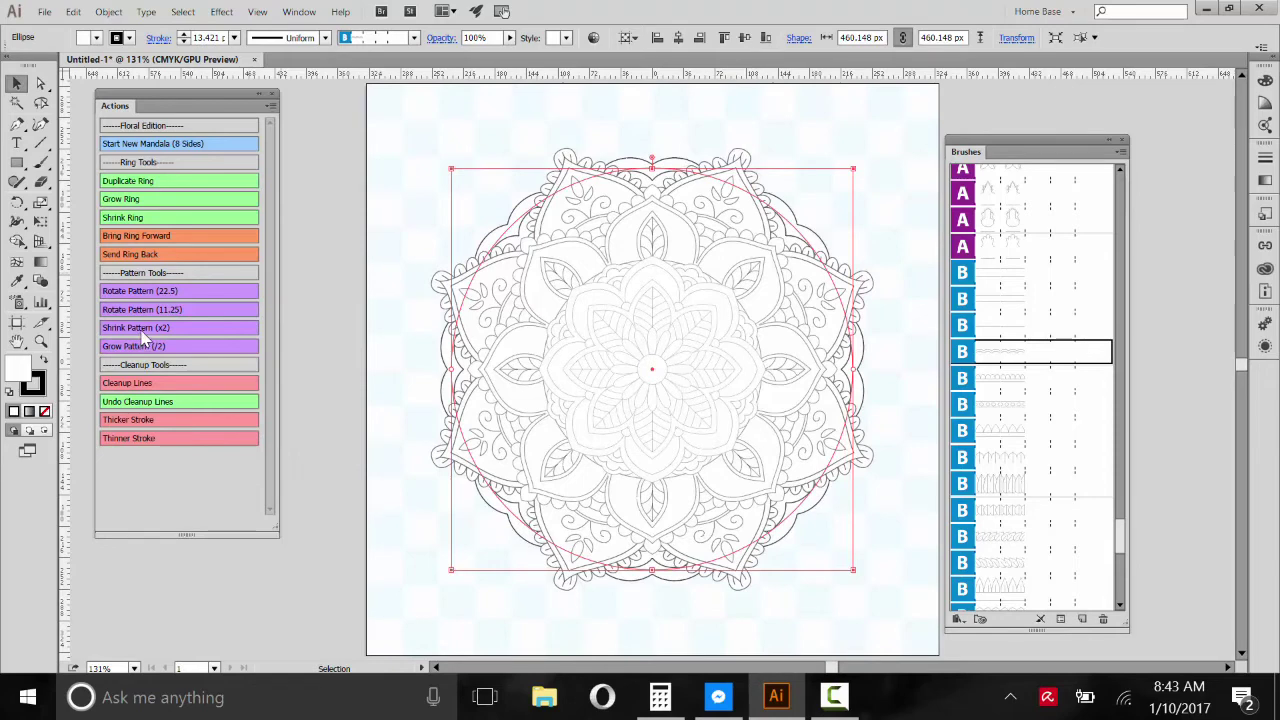
click(141, 328)
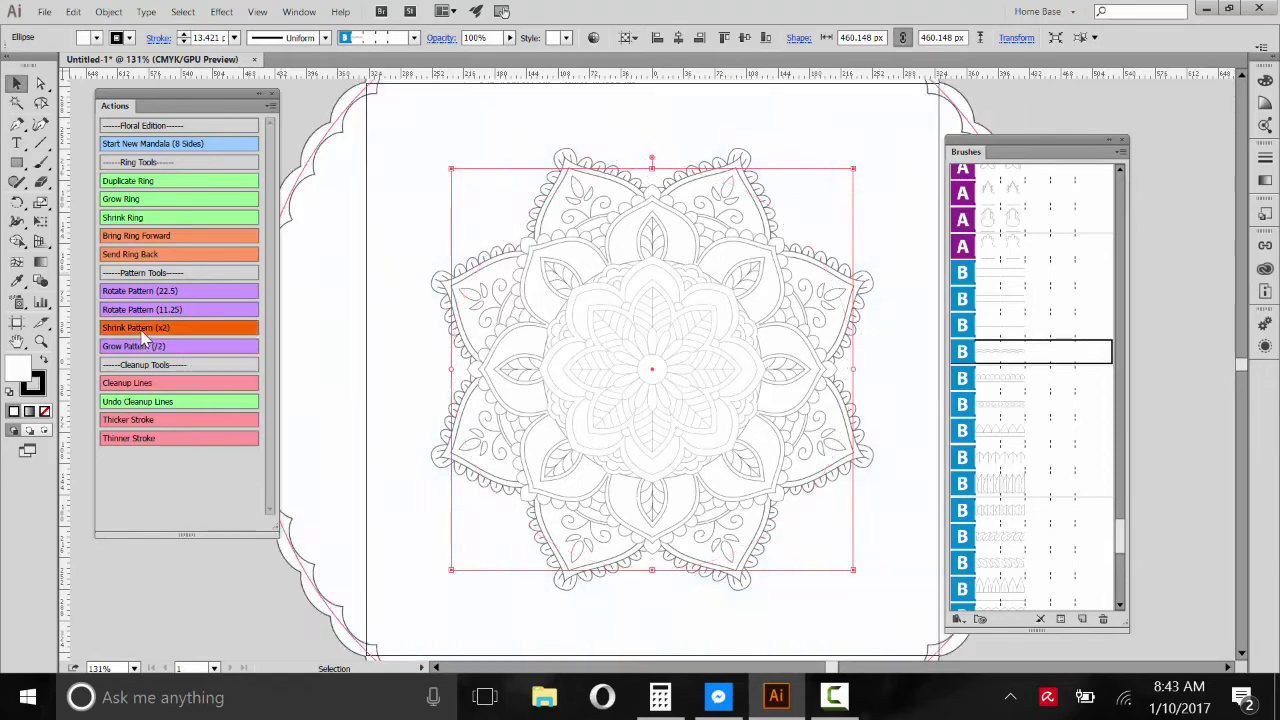
click(117, 220)
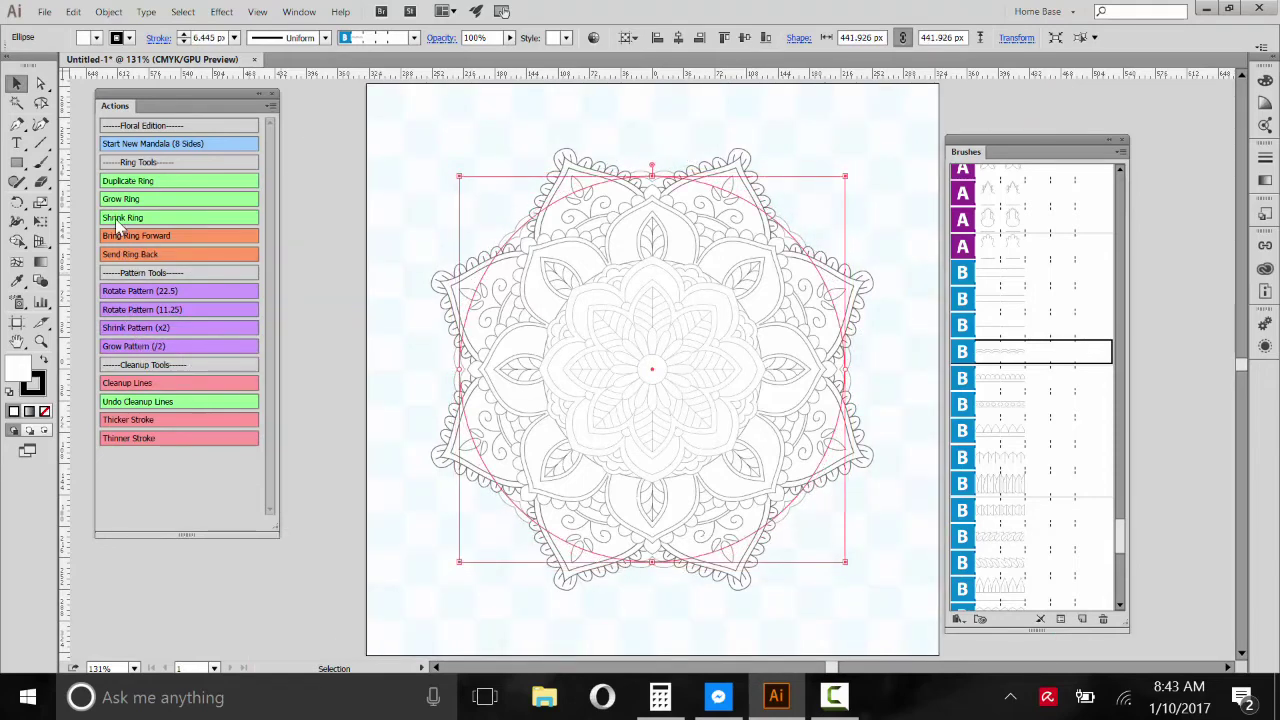
click(128, 183)
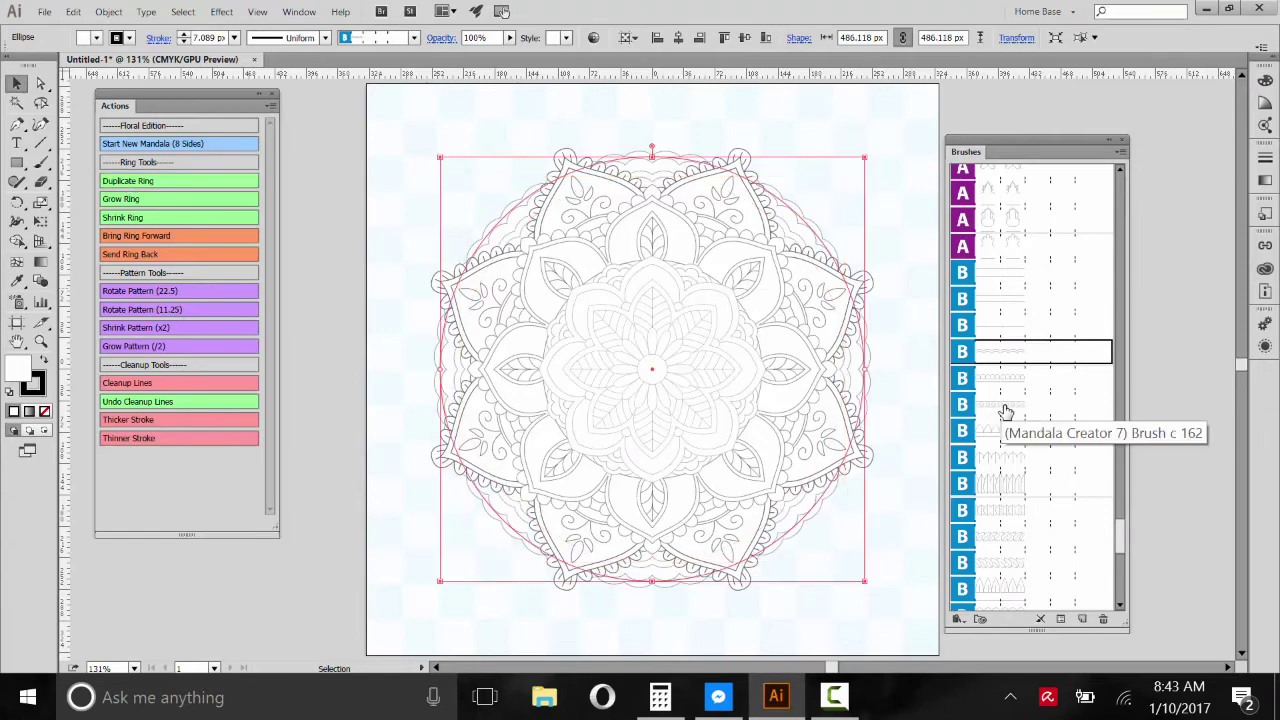
- Stroke the new ring with a spiky fringed brush and shrink it two steps
click(1014, 514)
click(1015, 538)
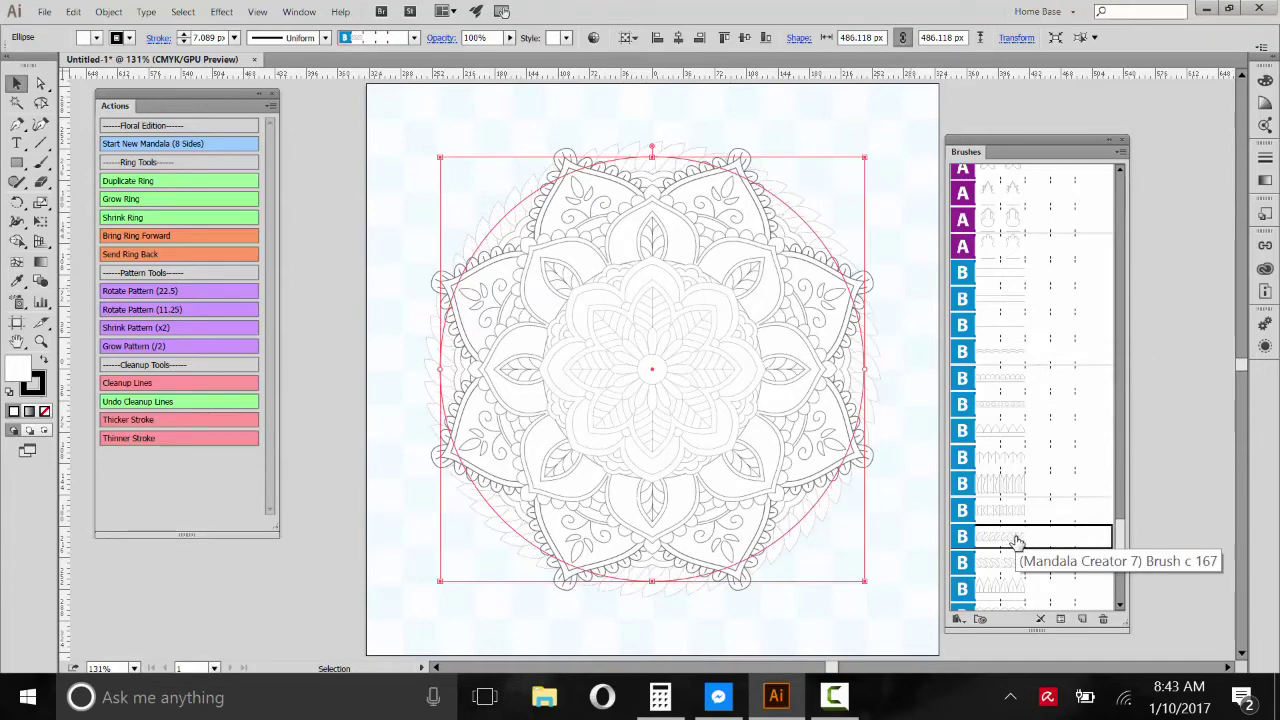
click(128, 222)
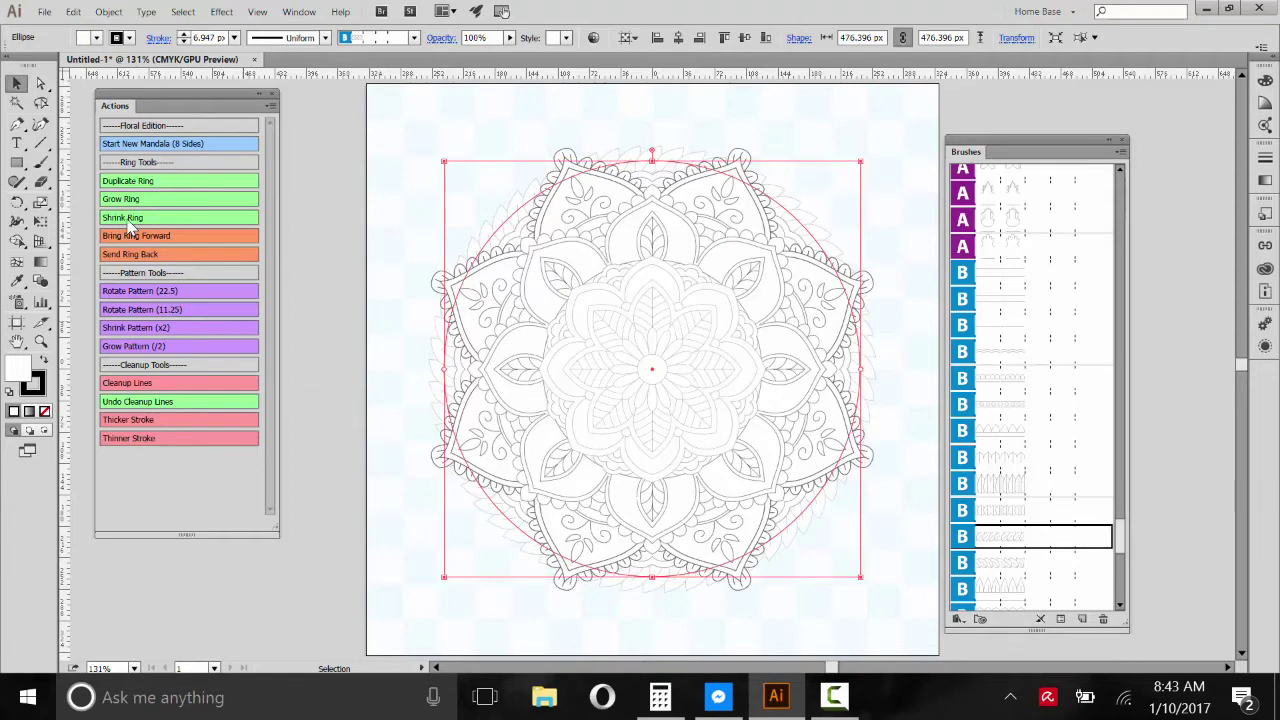
click(124, 218)
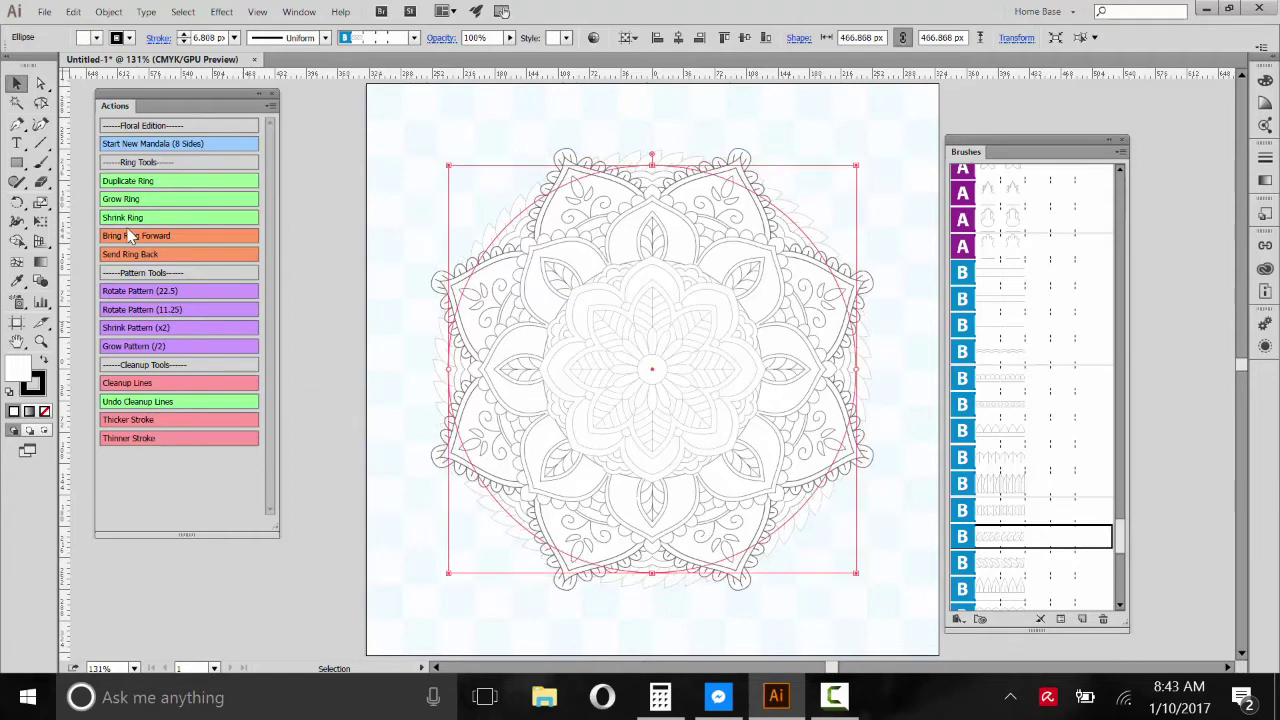
- Halve the ring's pattern twice, then grow it twice so the stroke reaches 6.808, and deselect
click(116, 333)
click(114, 329)
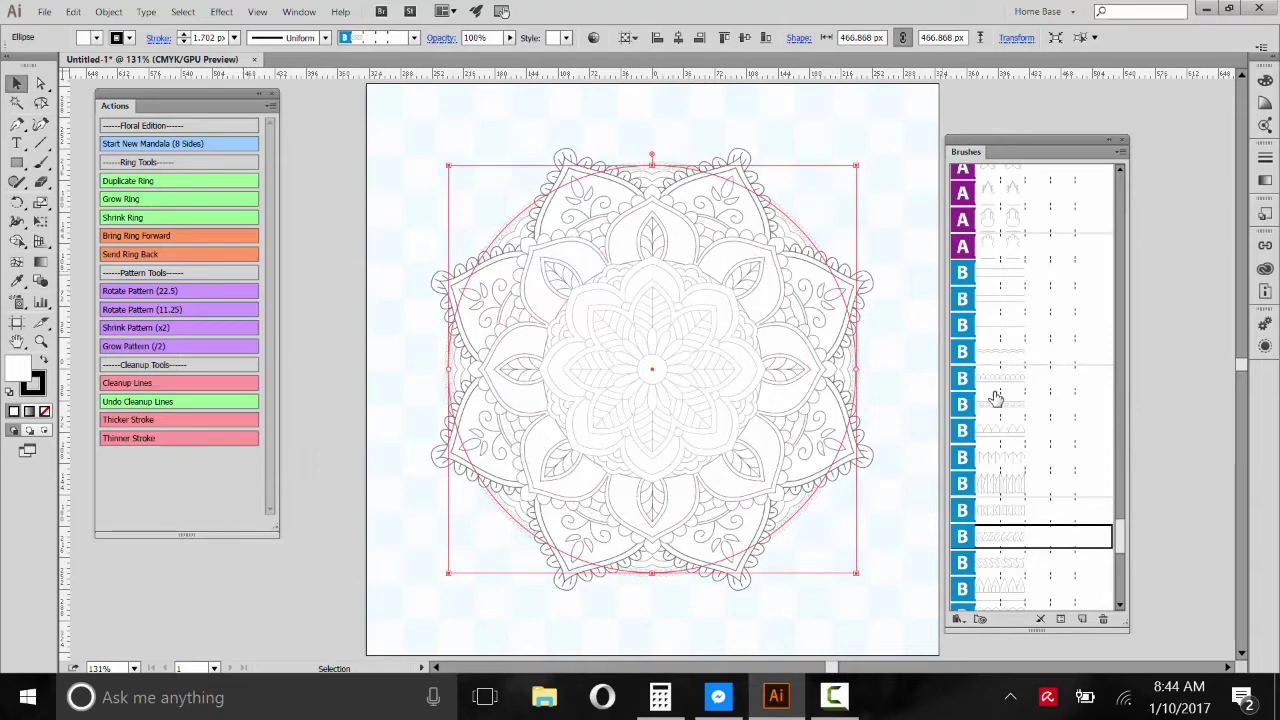
click(120, 347)
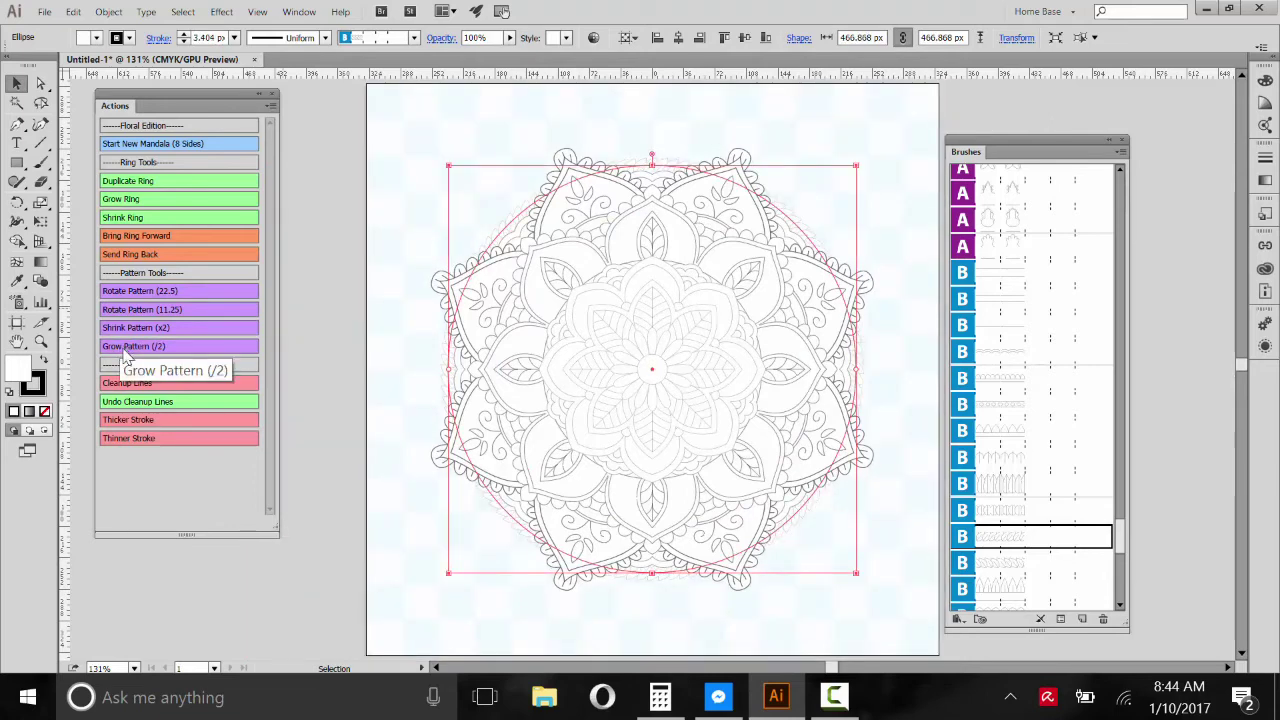
click(139, 350)
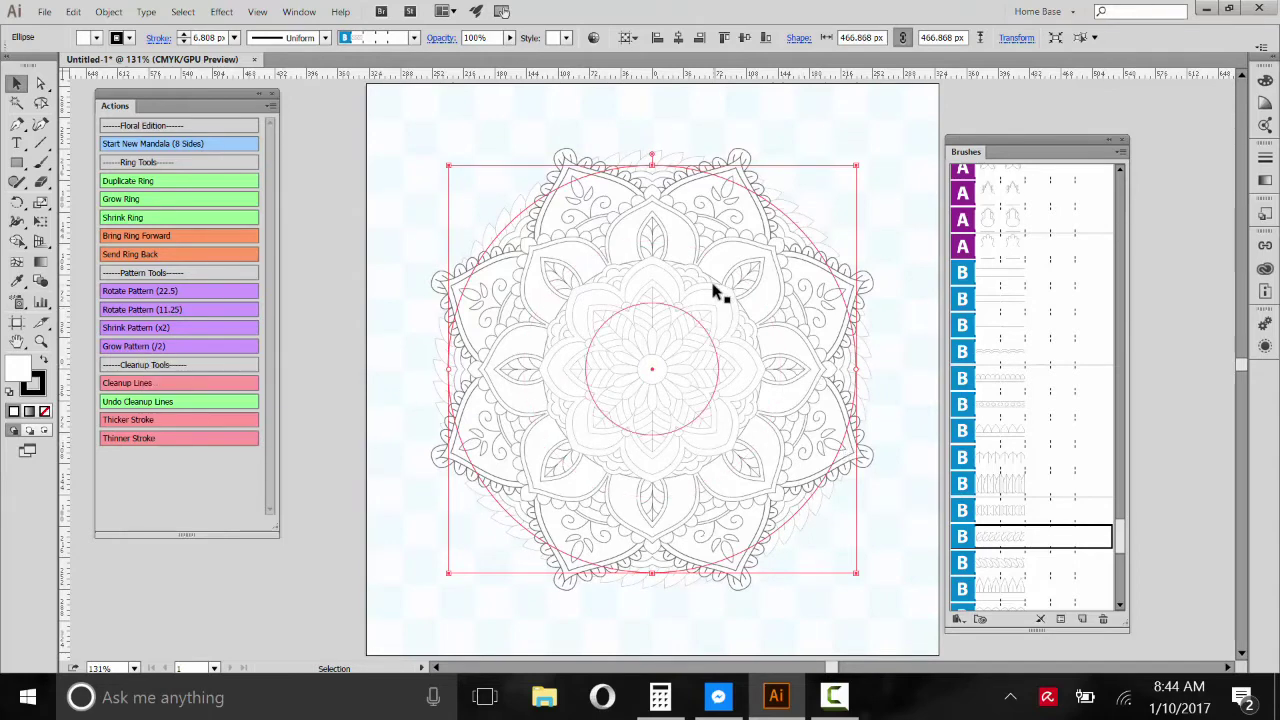
click(859, 130)
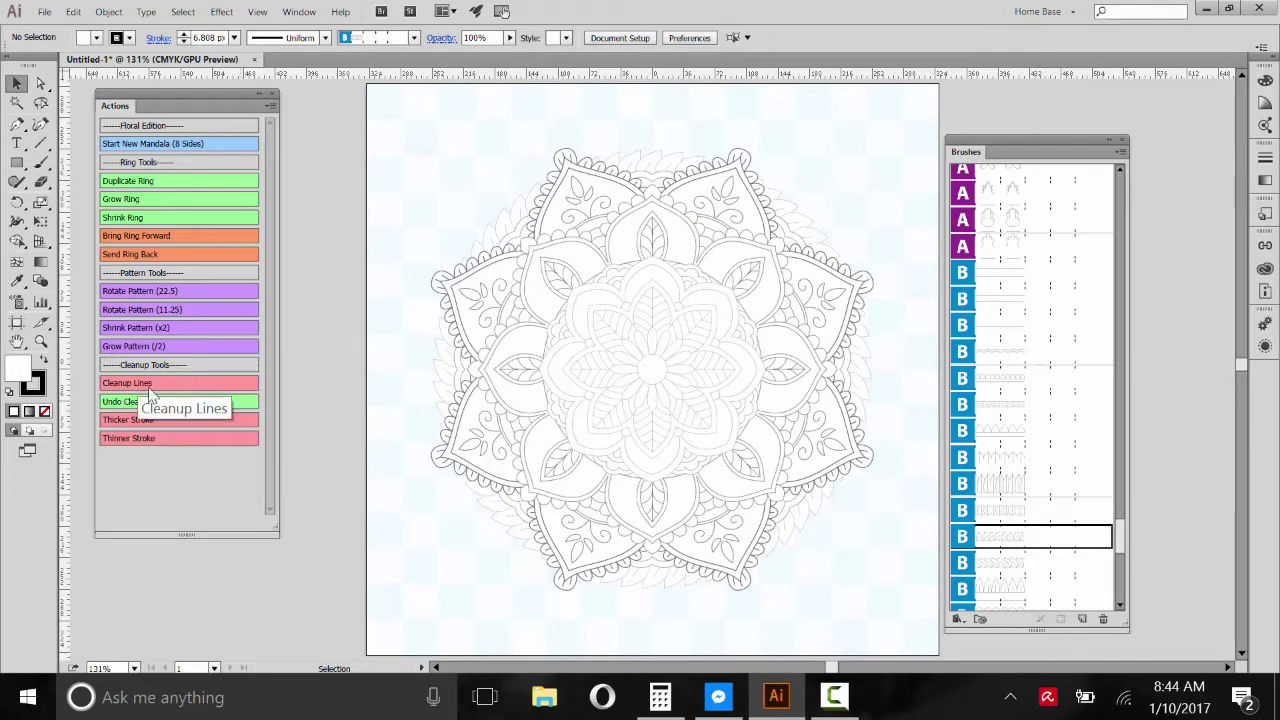
- Select the inner ring and grow it seven steps from 190.823 px toward about 223 px
click(597, 294)
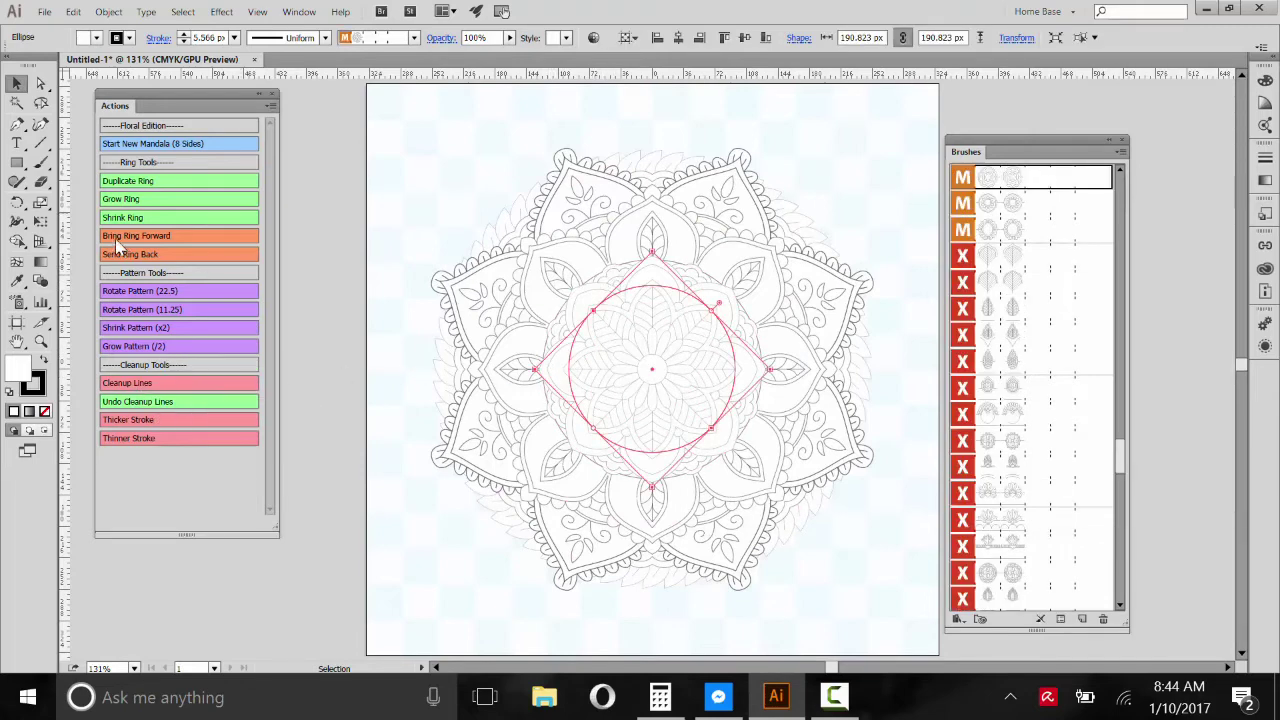
click(138, 200)
click(138, 200)
click(138, 200)
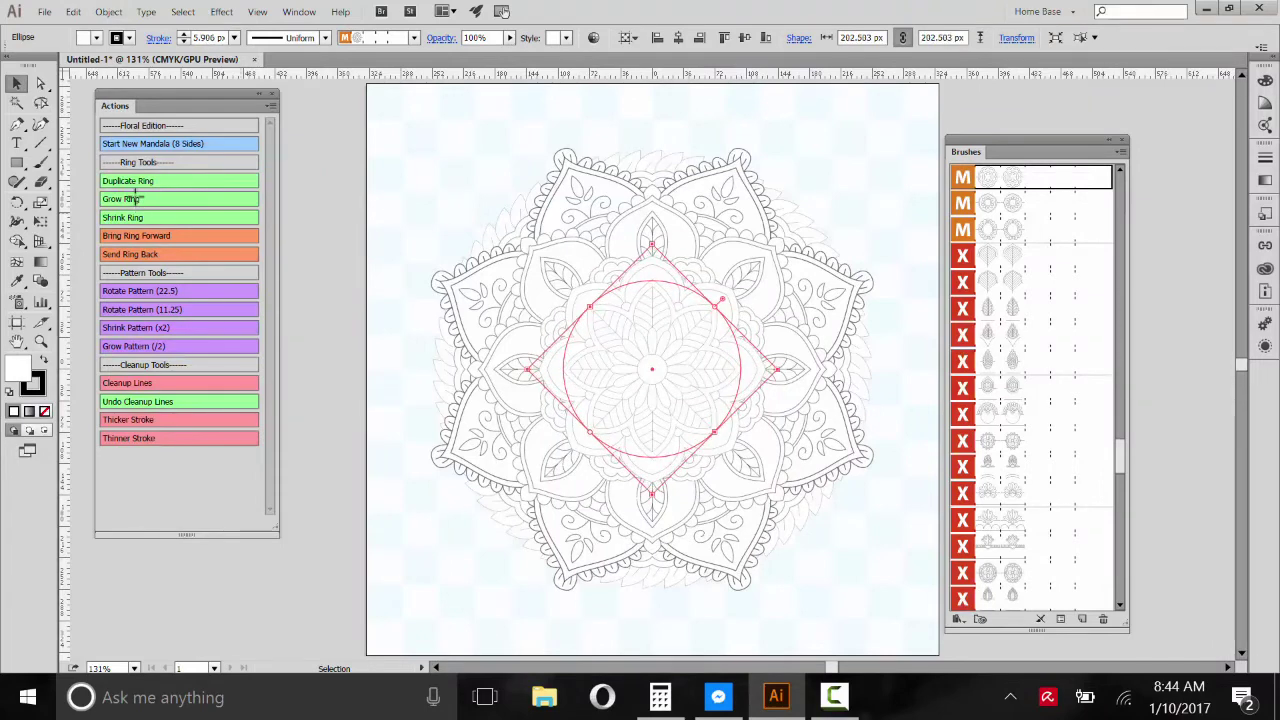
click(138, 200)
click(138, 200)
click(138, 200)
click(138, 200)
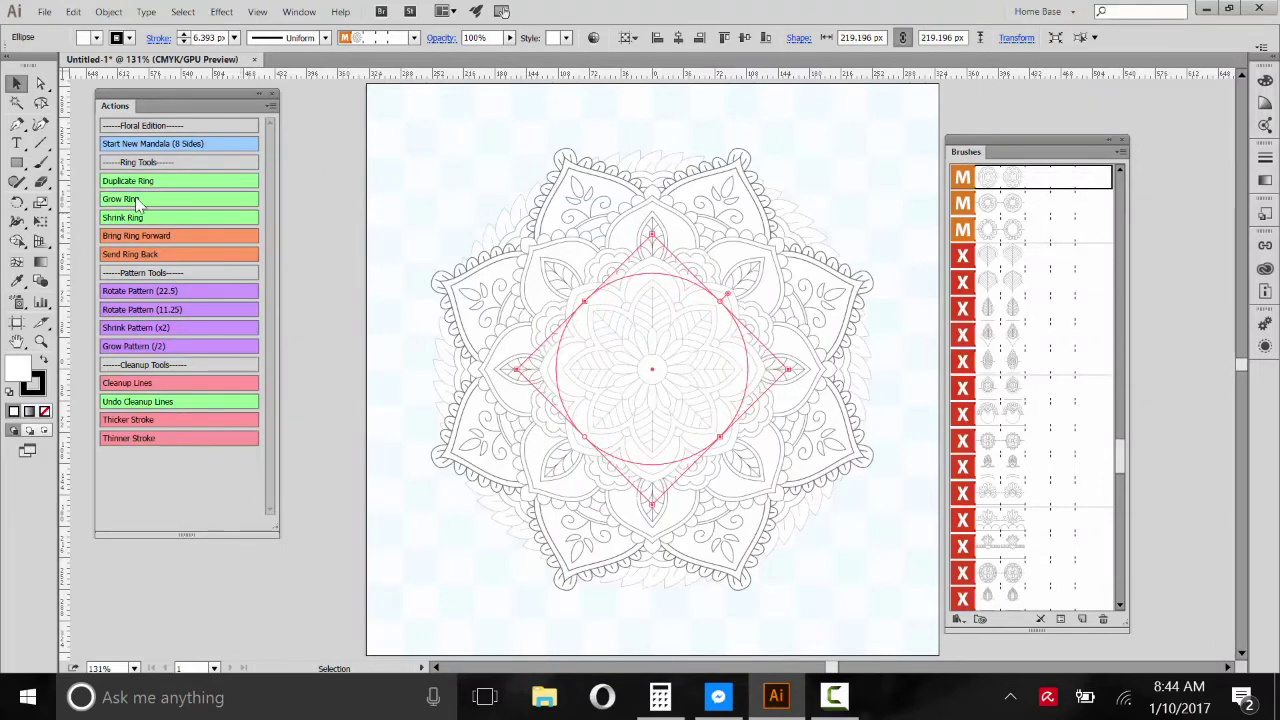
- Grow the inner ring once more, run Cleanup Lines for black outlines, and select the whole 506.06 px mandala
click(140, 202)
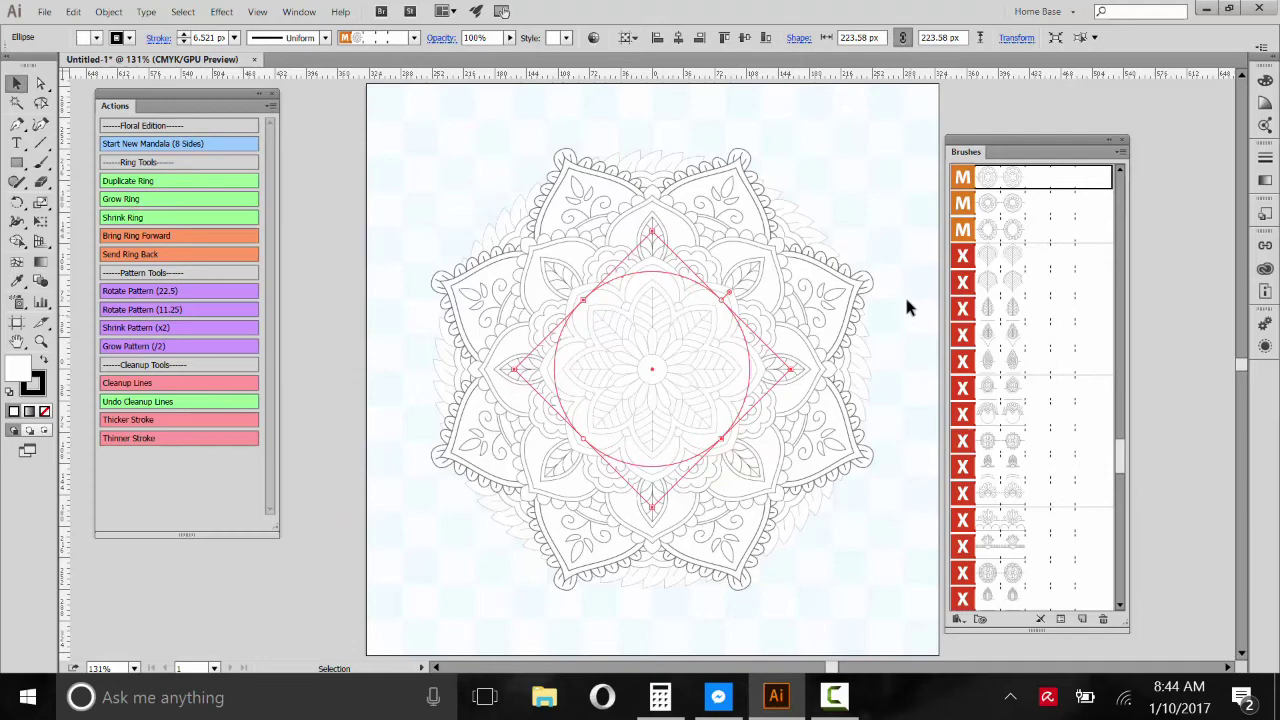
click(907, 180)
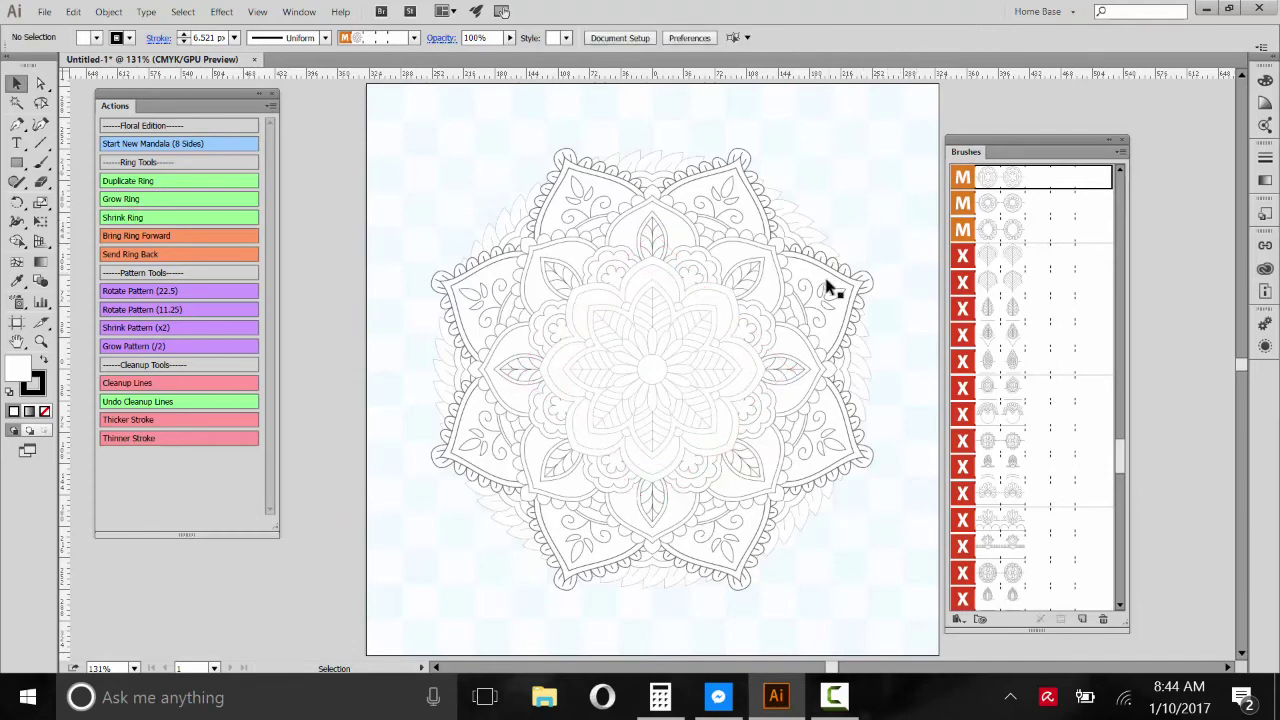
click(120, 386)
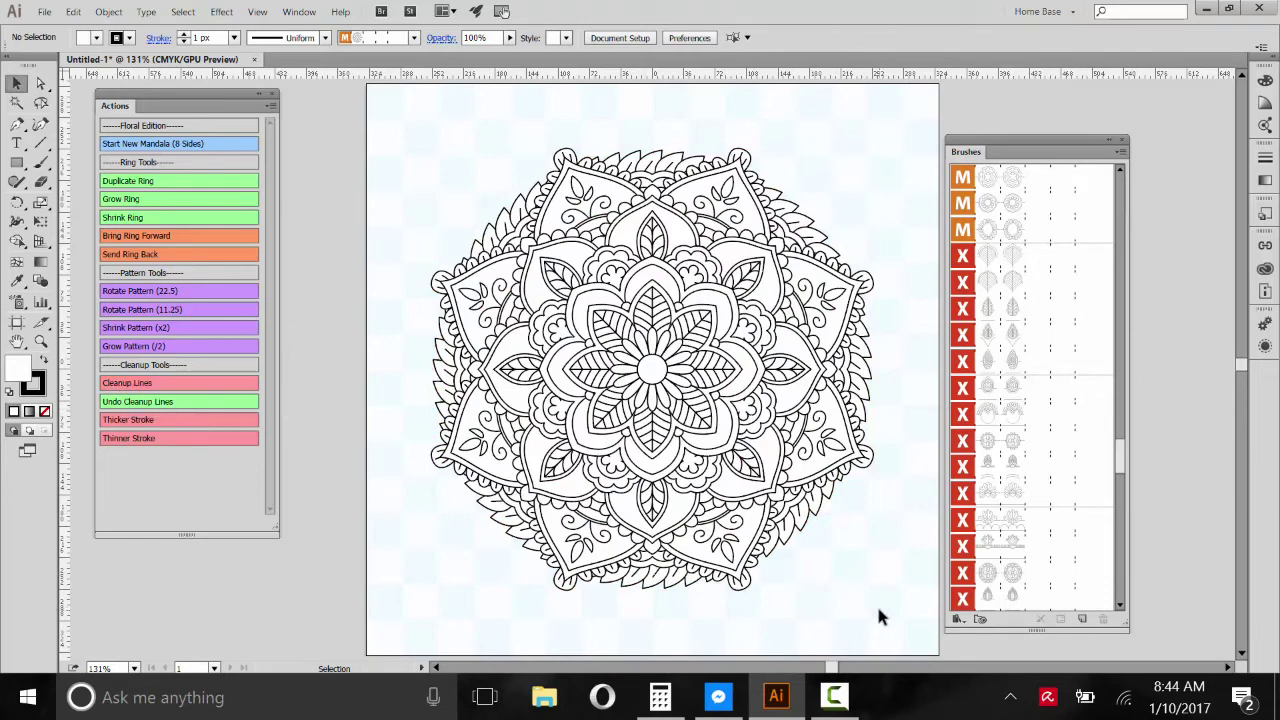
drag(878, 608, 438, 102)
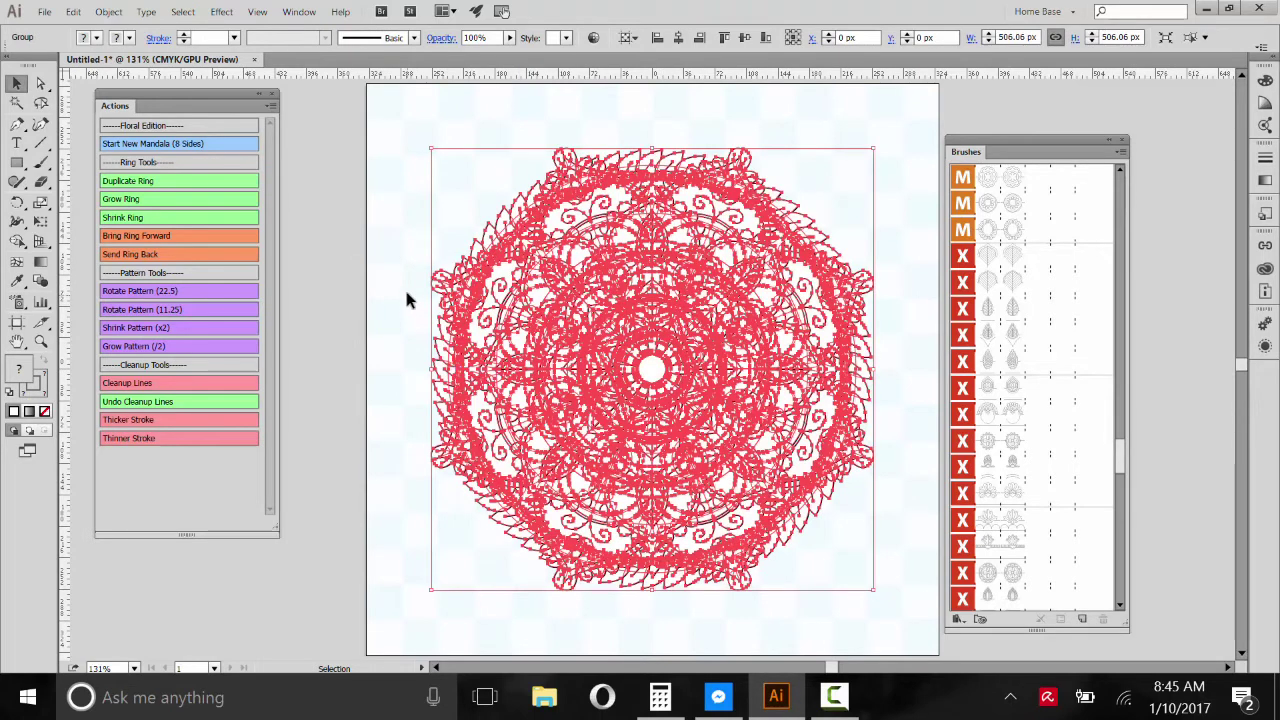
- Select the entire mandala and set its stroke weight to 0.5 px
click(432, 150)
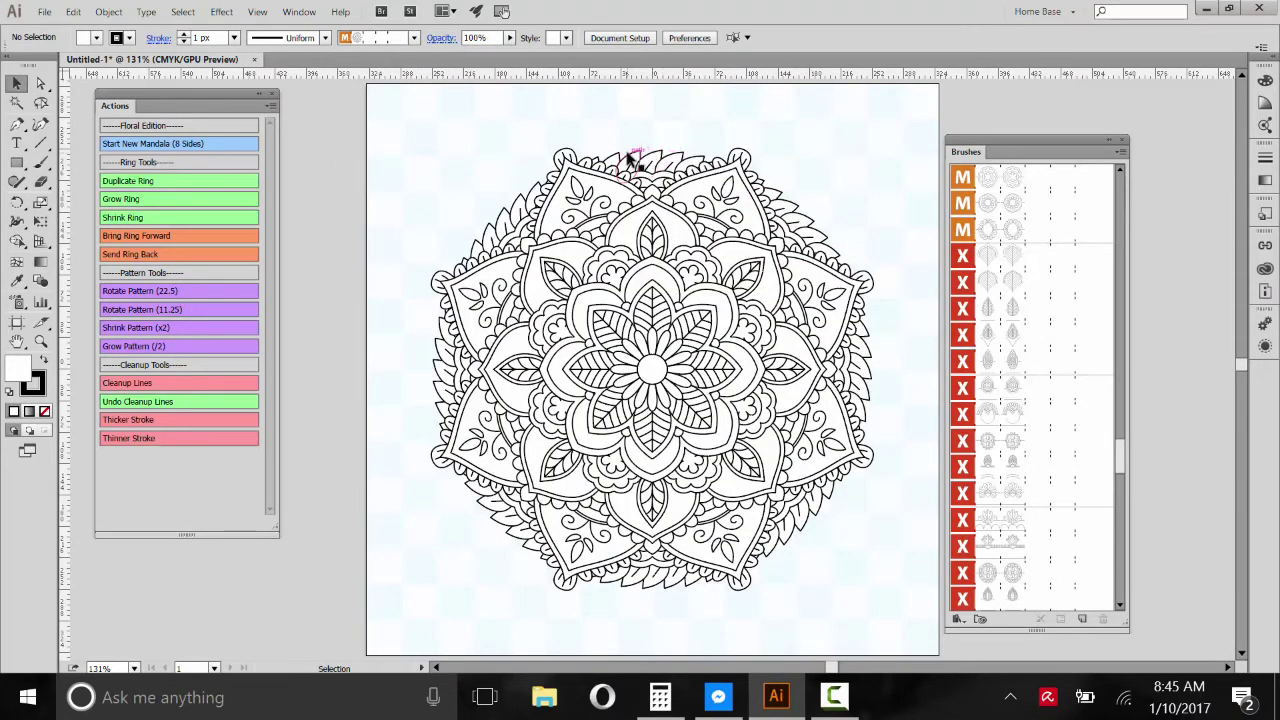
drag(914, 146, 352, 613)
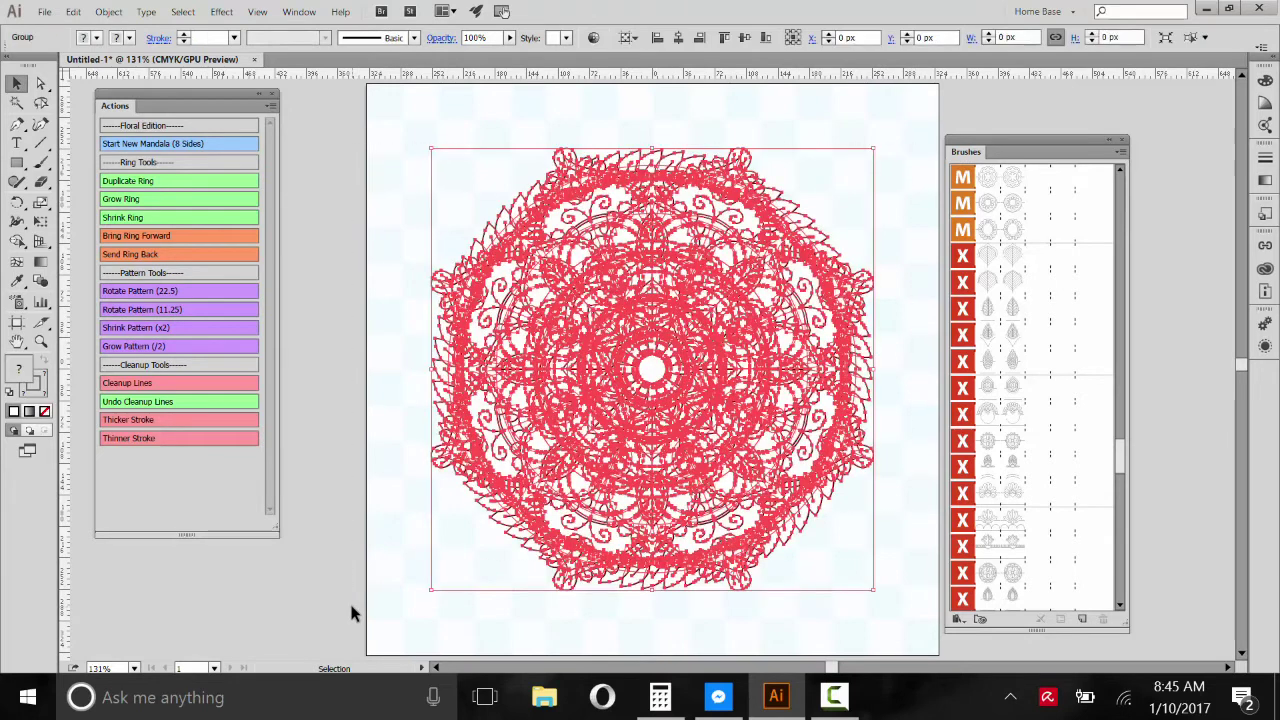
click(210, 37)
text(0.5)
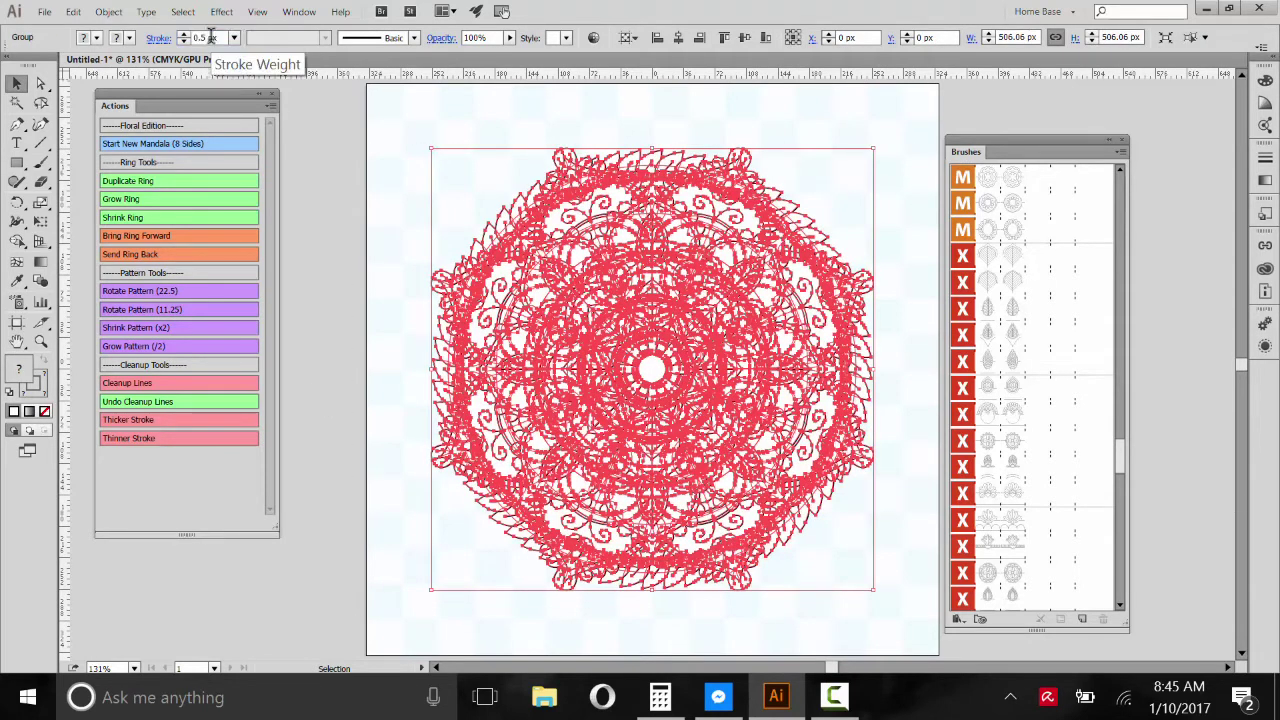
key(Return)
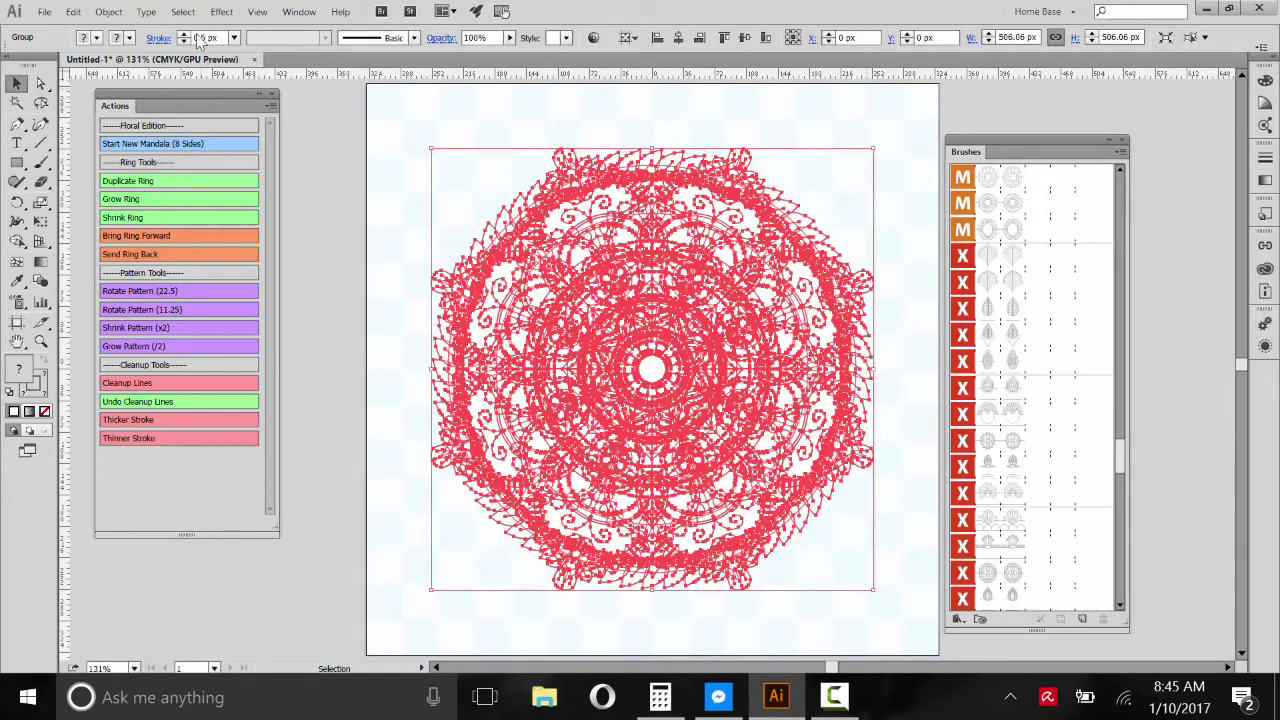
click(446, 118)
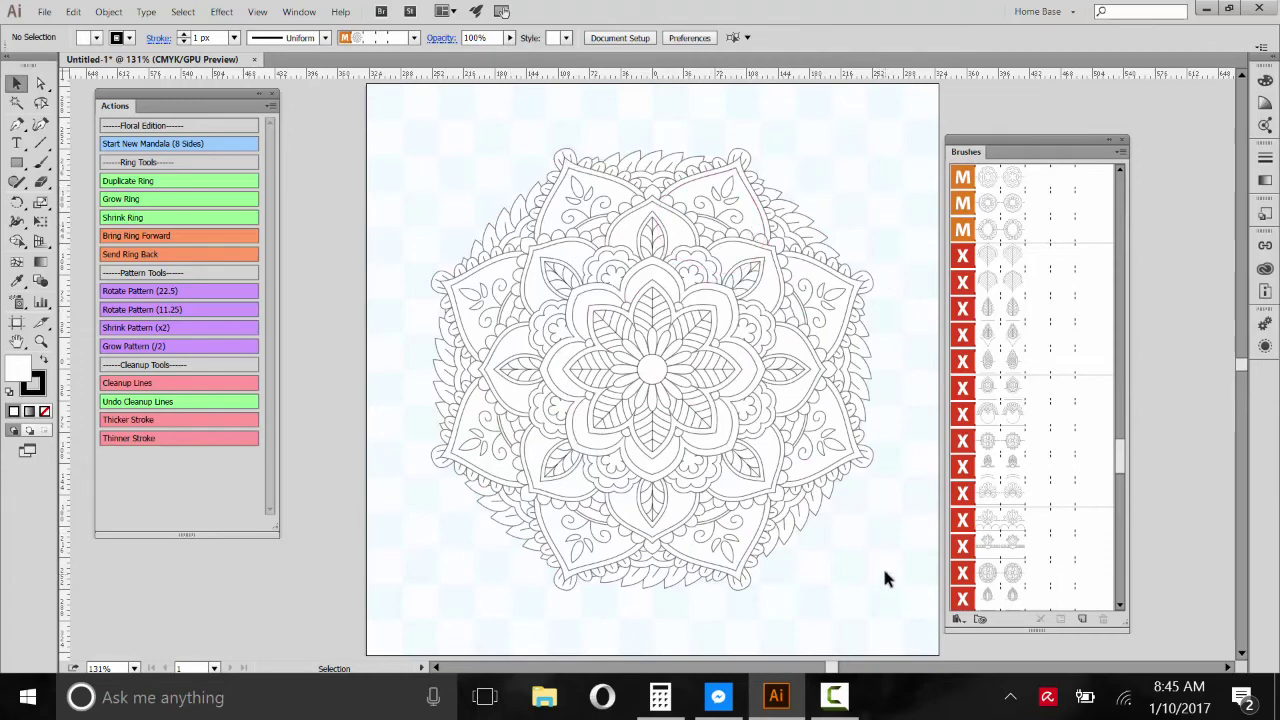
drag(893, 612, 360, 108)
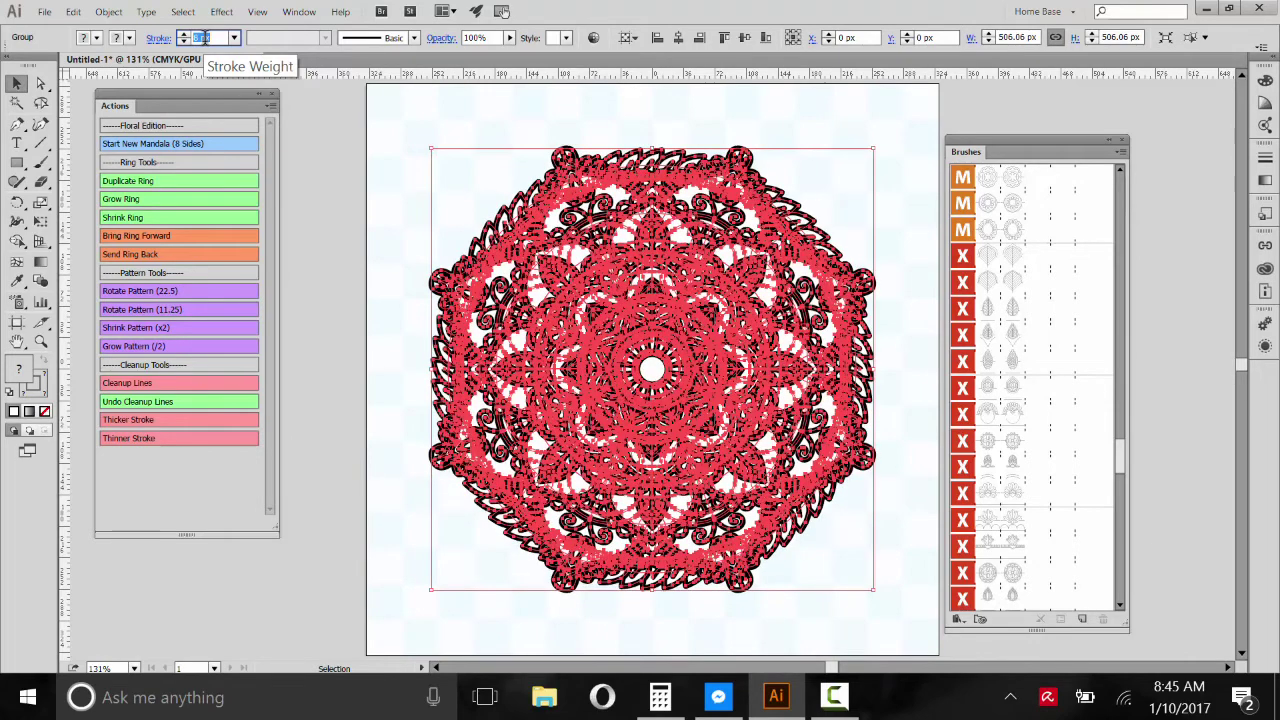
- Select all the mandala artwork and experiment with stroke weights, including removing the stroke
click(405, 138)
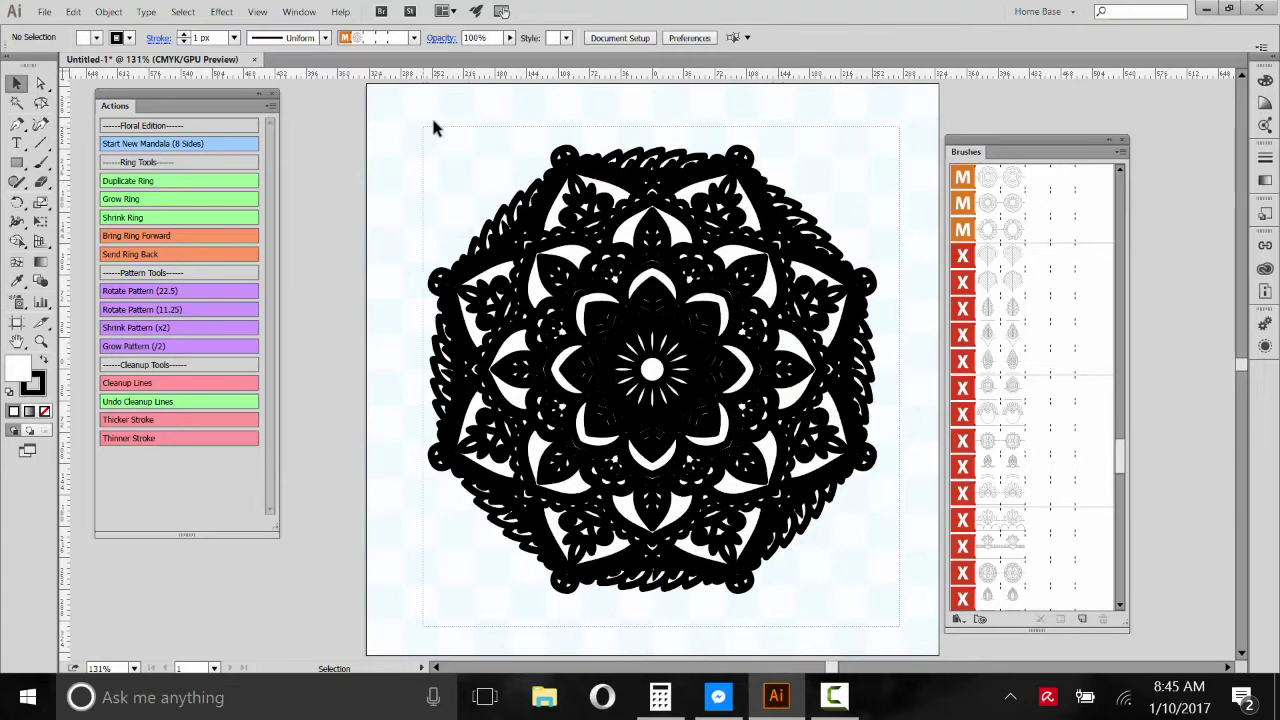
key(ctrl+a)
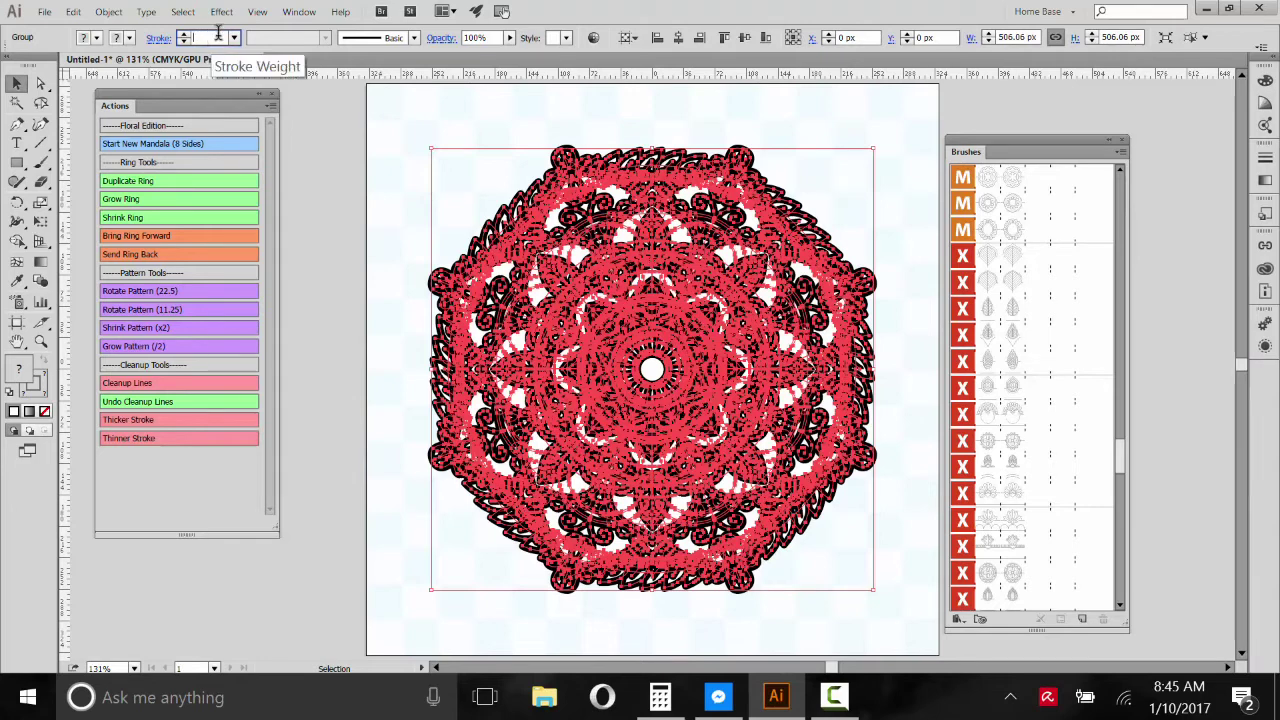
click(818, 118)
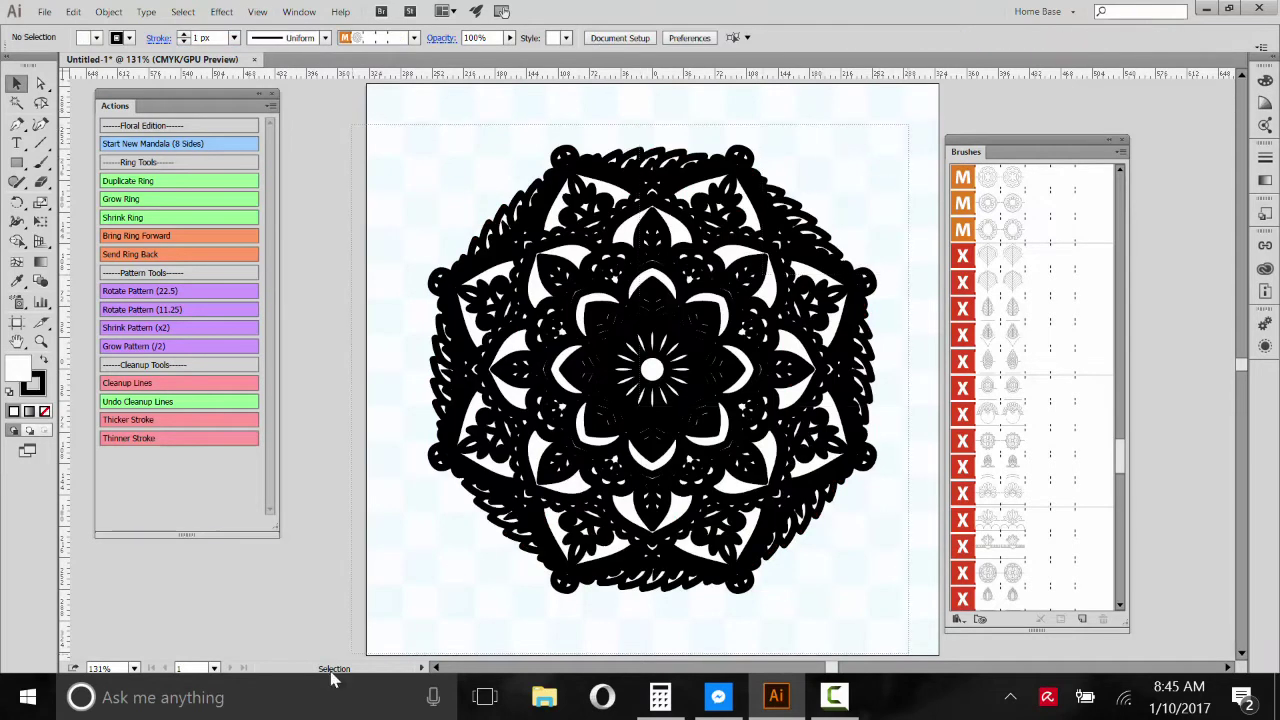
click(240, 148)
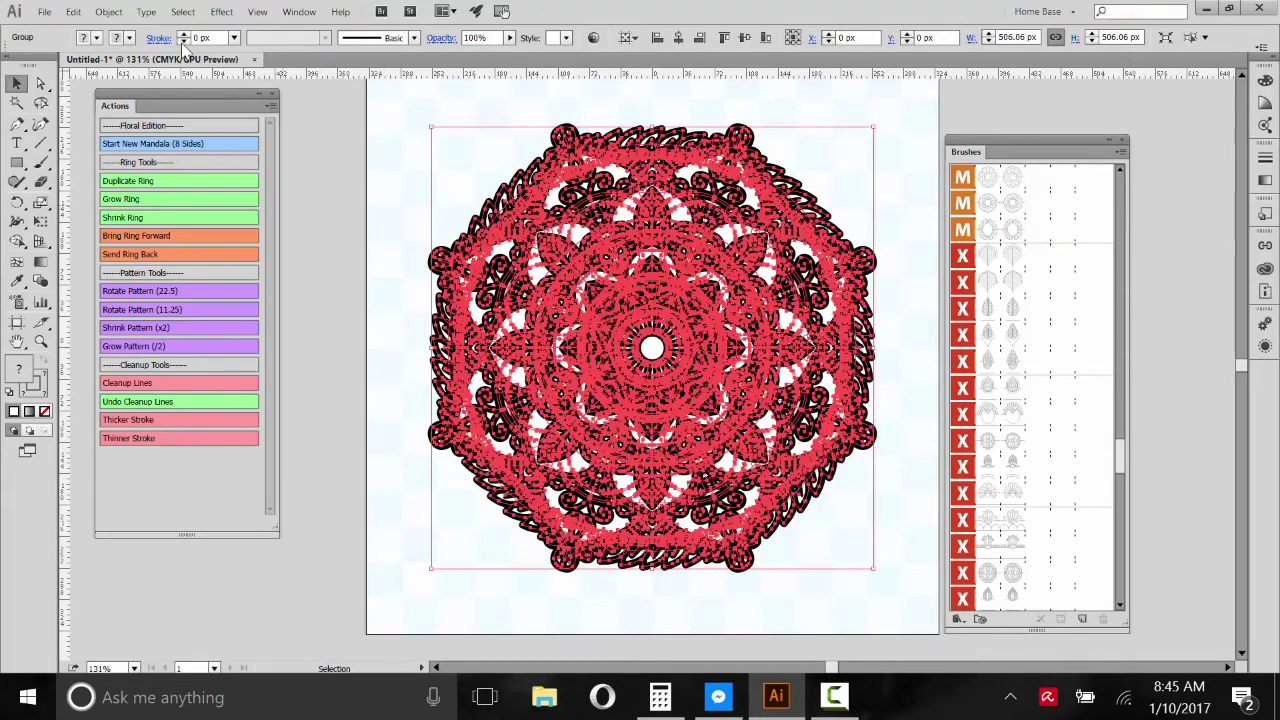
click(184, 34)
click(184, 41)
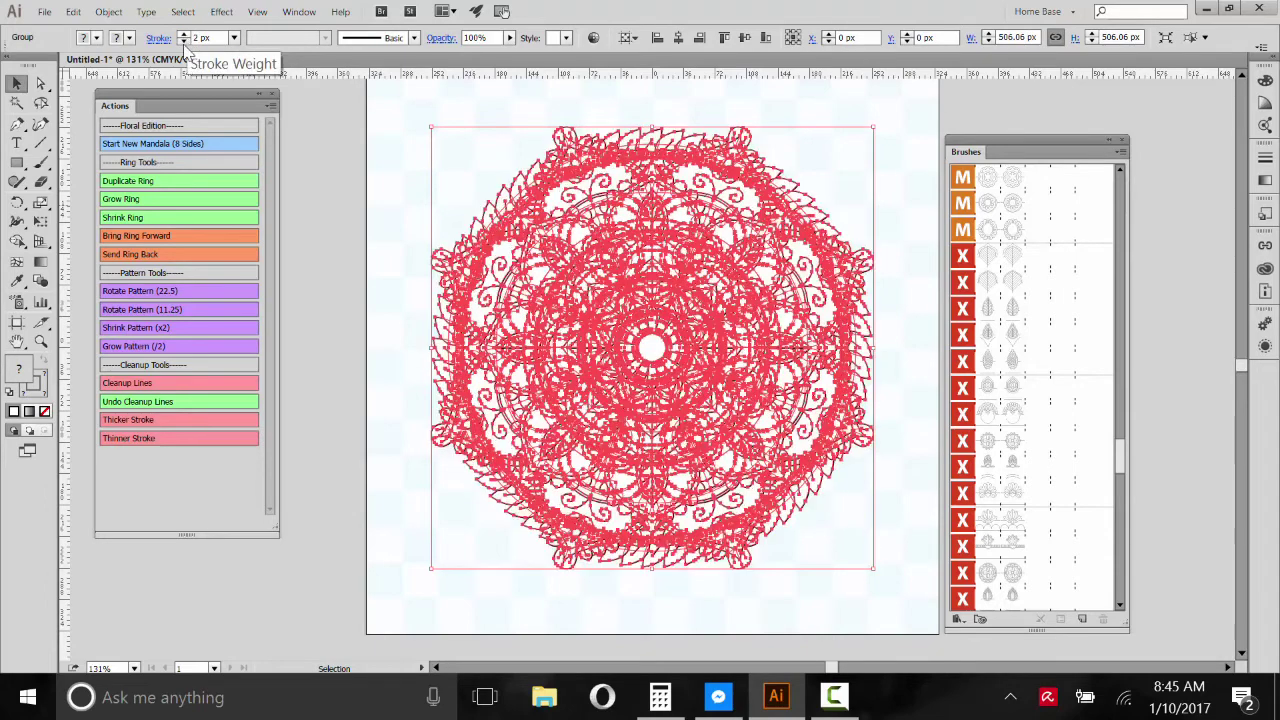
click(362, 148)
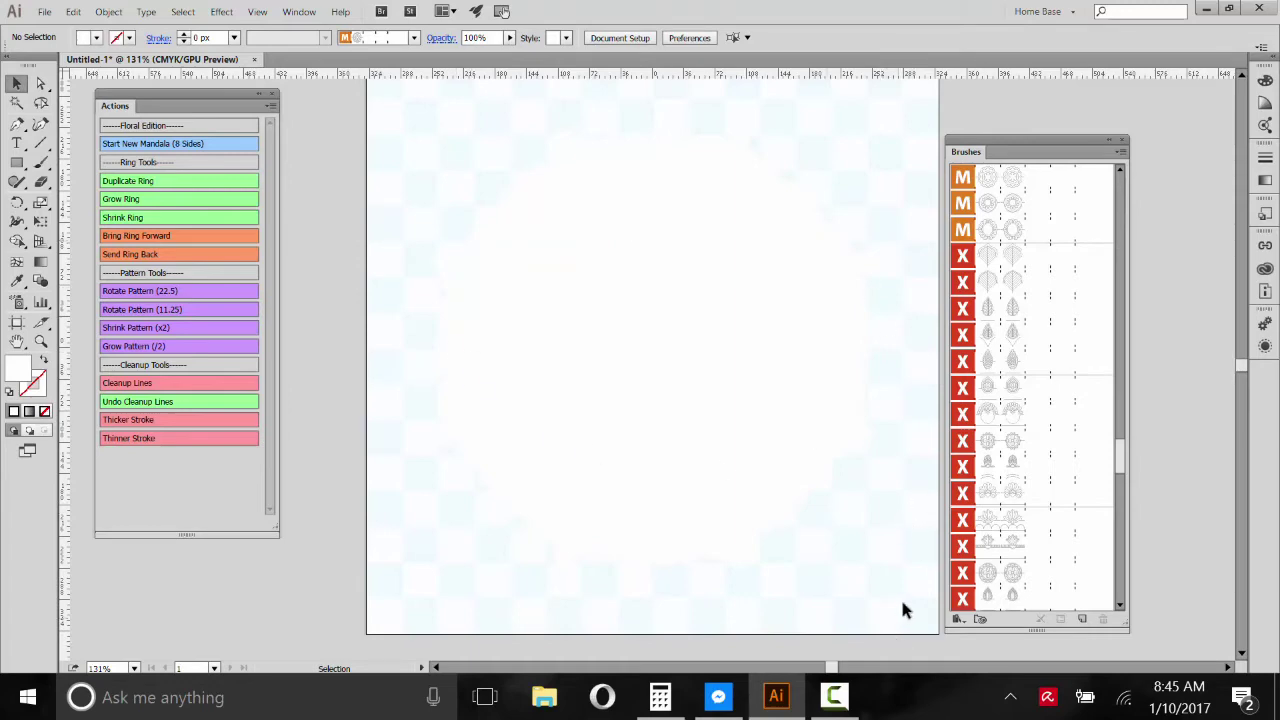
- Reselect the whole mandala and give it a black 1 px stroke
drag(902, 610, 391, 86)
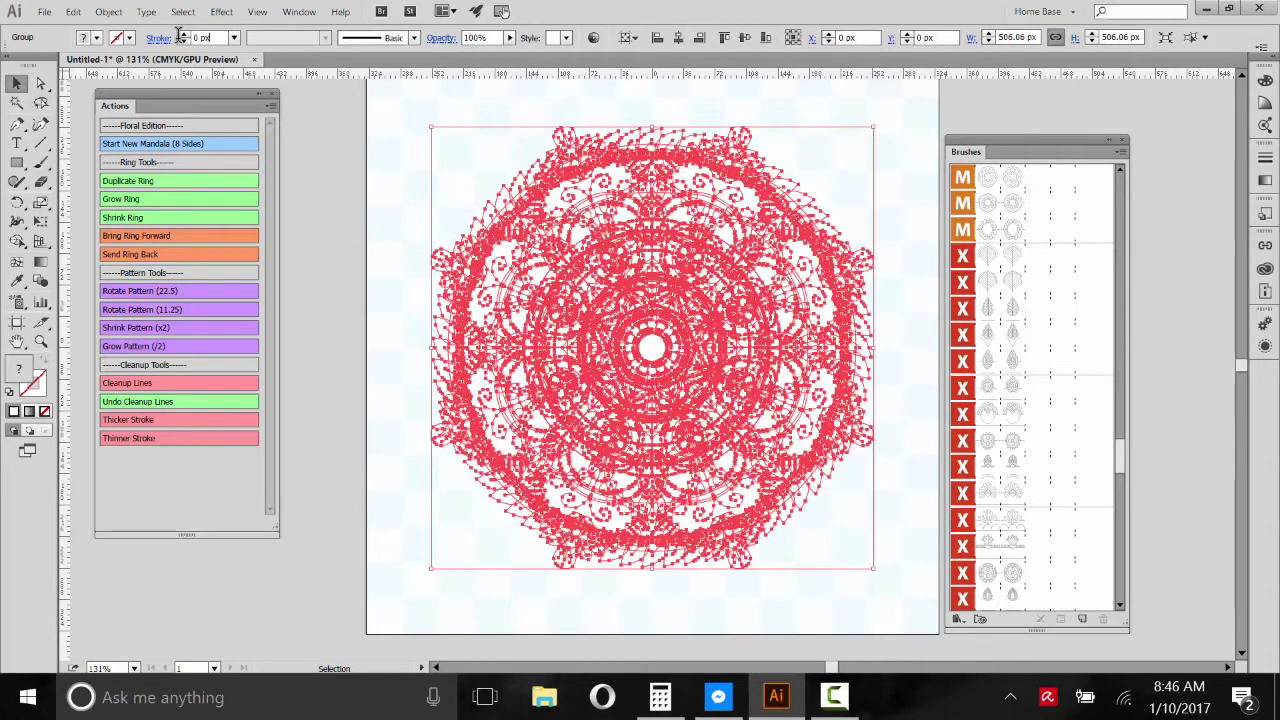
click(183, 33)
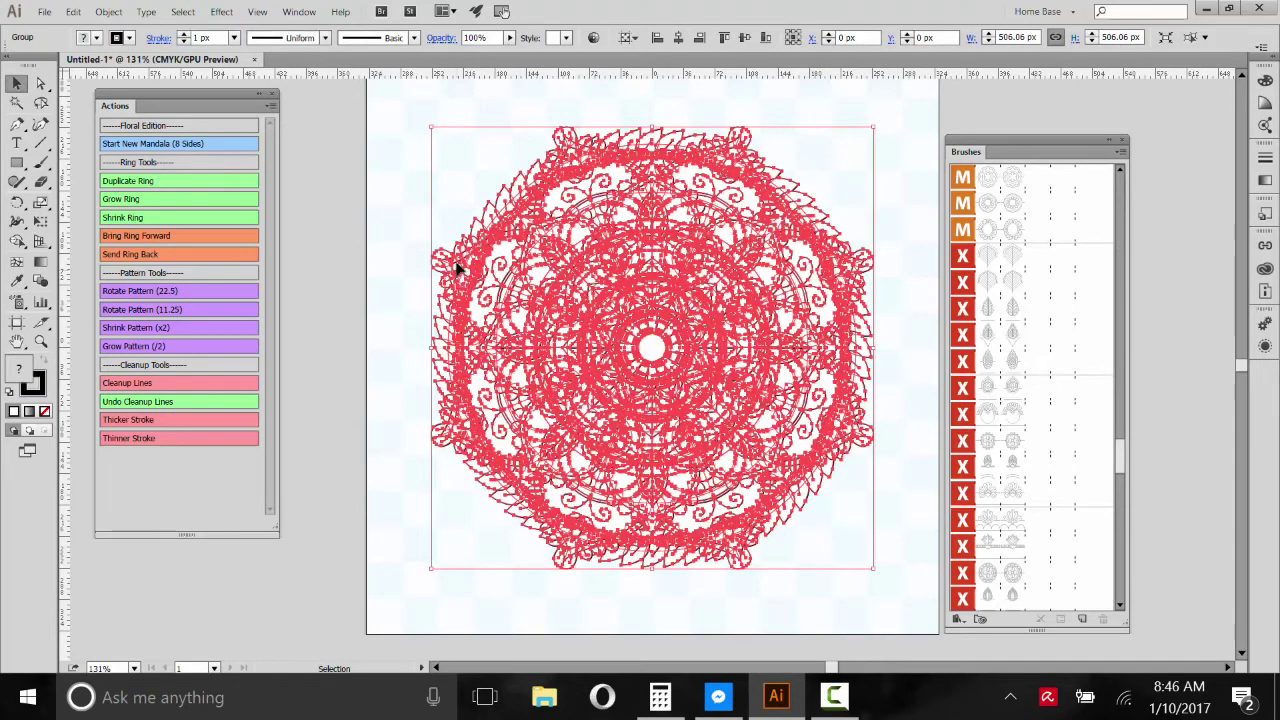
click(361, 160)
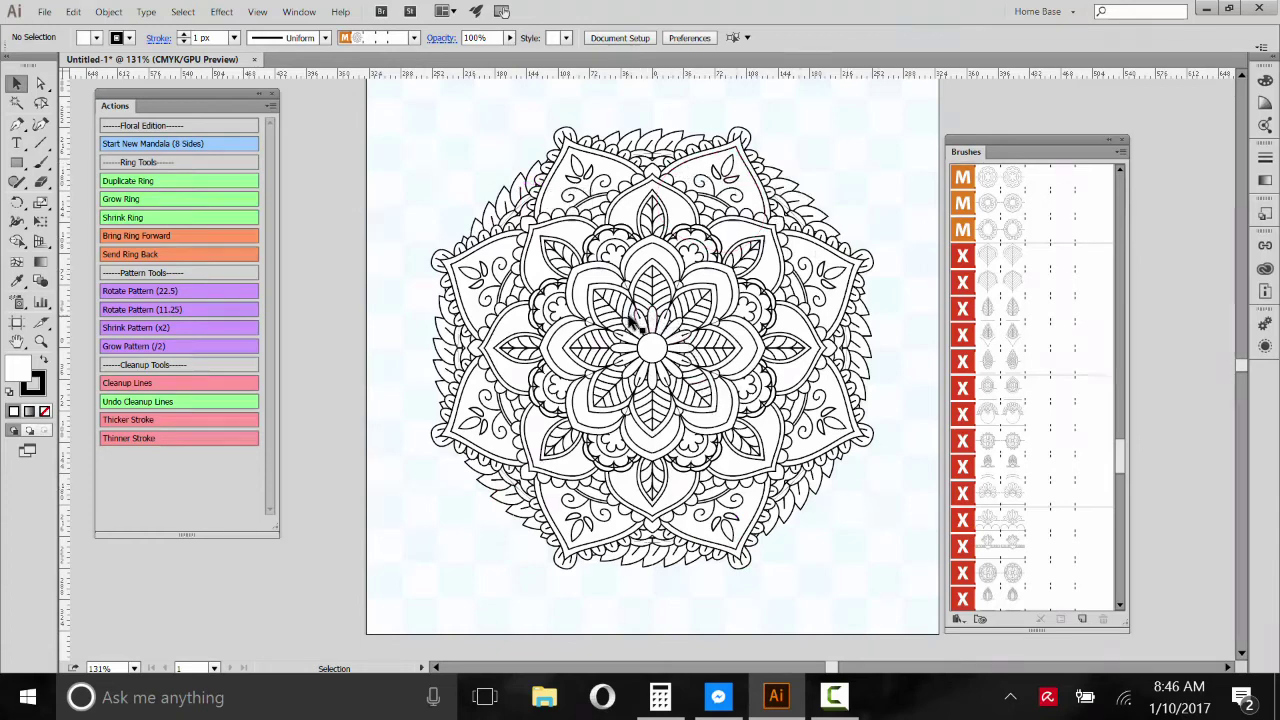
- Undo and redo the mandala's line cleanup, applying a 0.6 px stroke weight
click(135, 401)
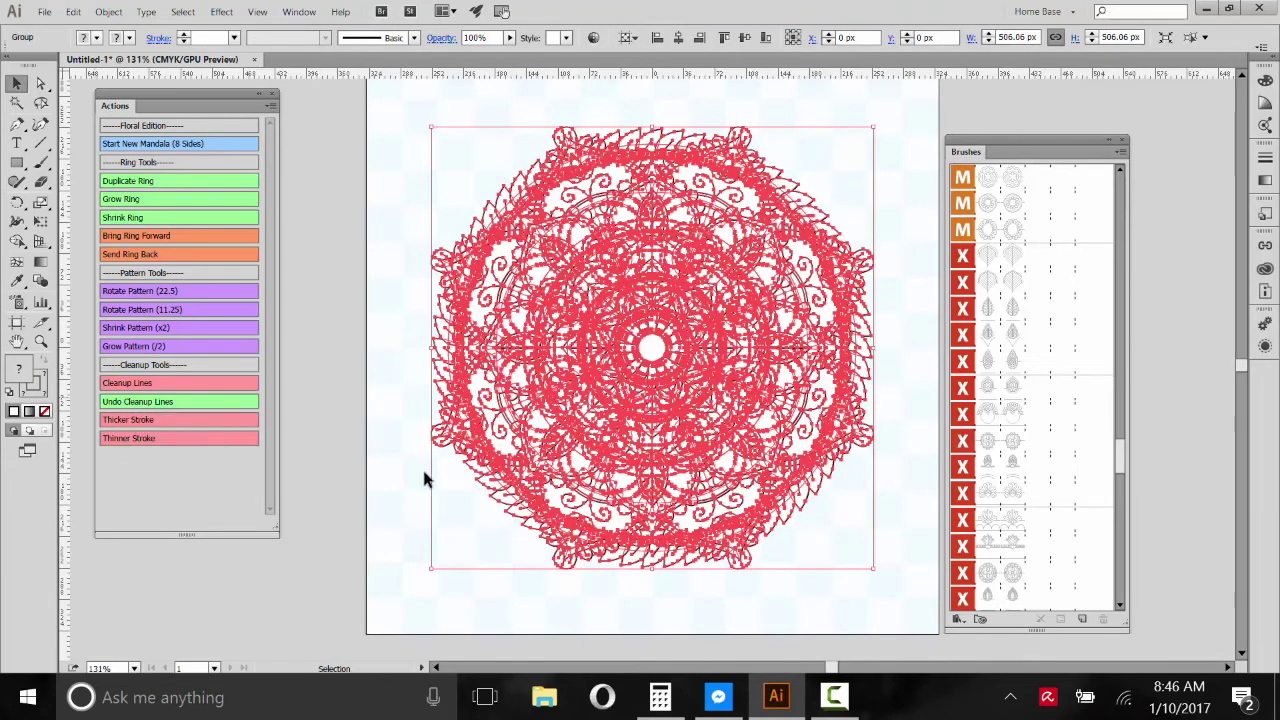
click(912, 509)
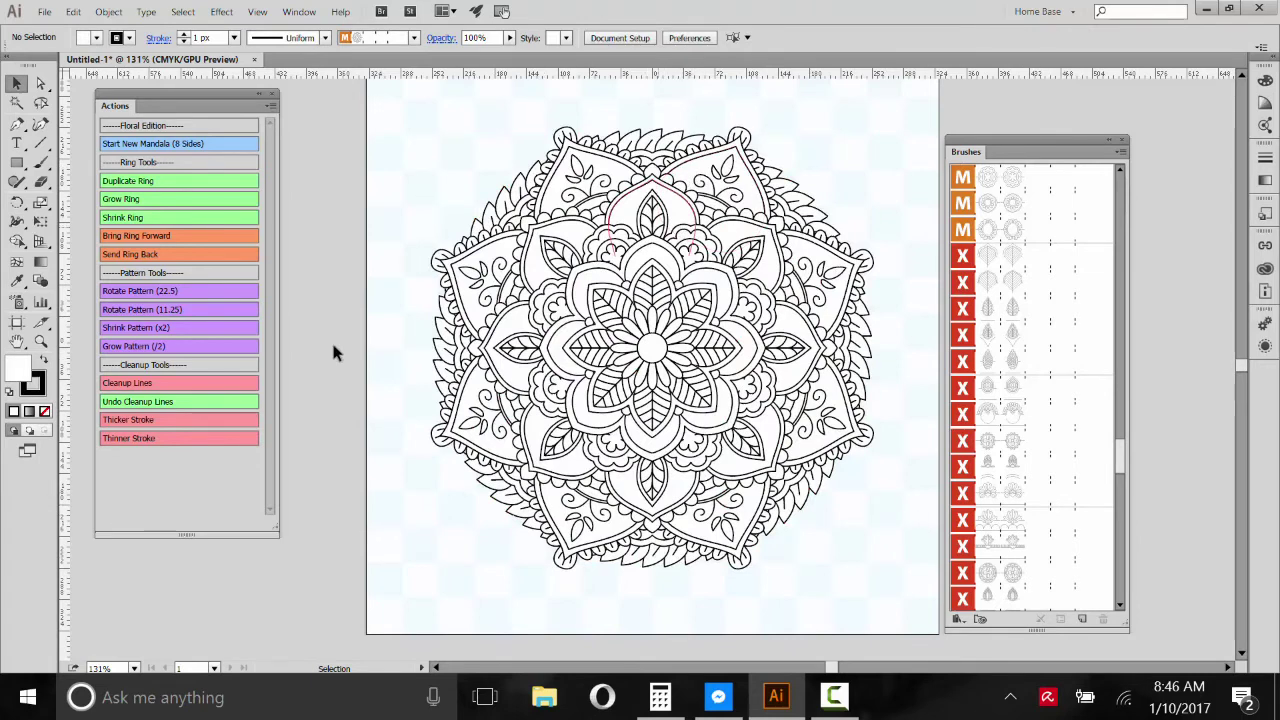
click(122, 384)
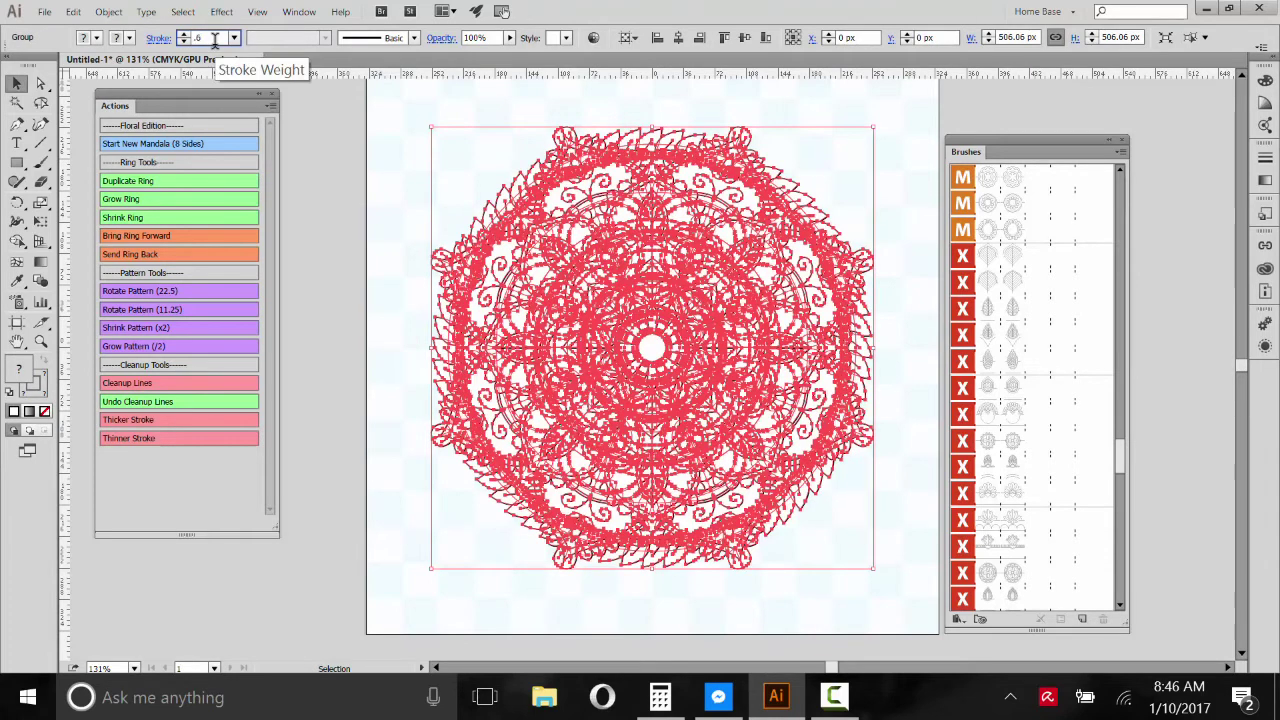
key(Return)
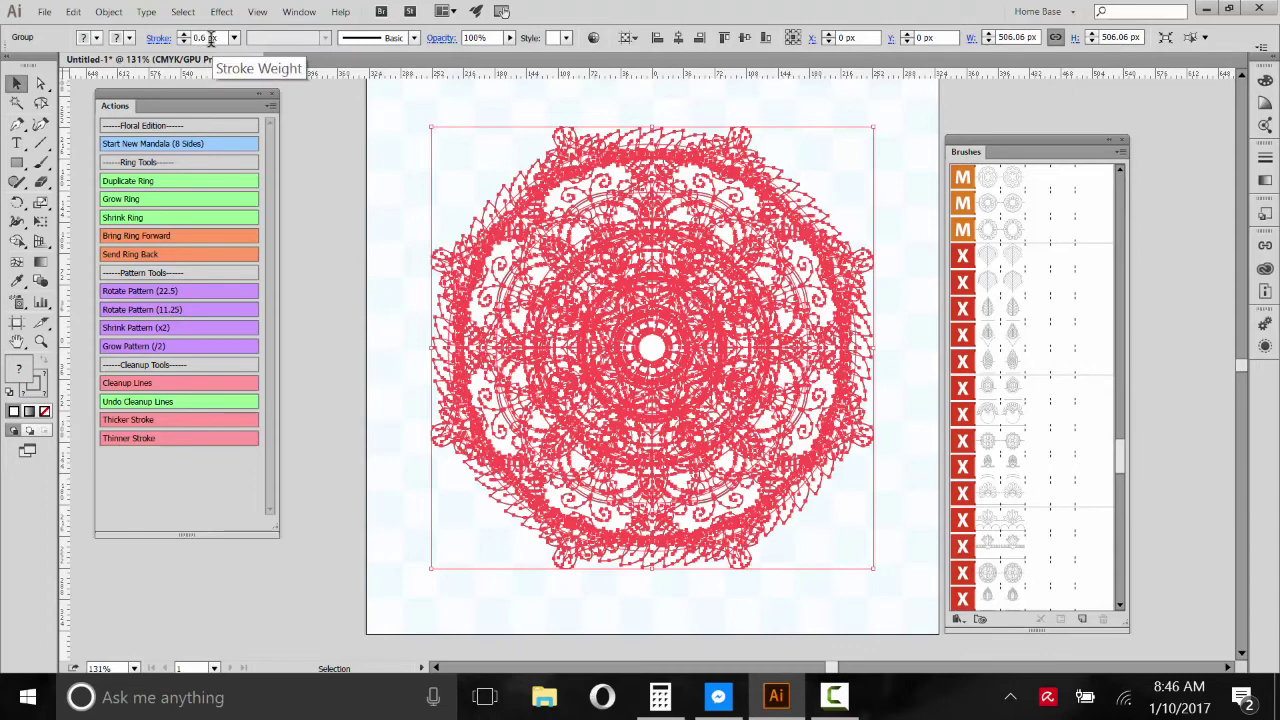
click(416, 137)
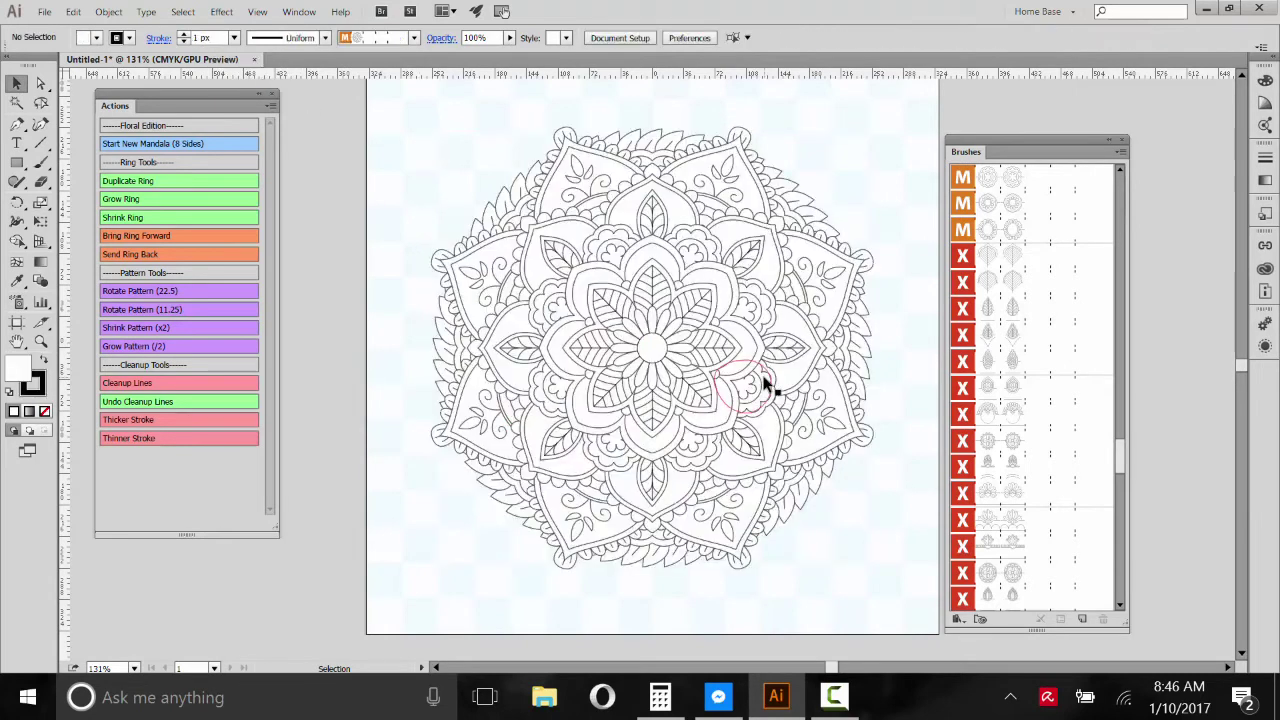
- Run the thicker and then the Thinner Stroke actions on the whole mandala group
click(798, 430)
click(127, 421)
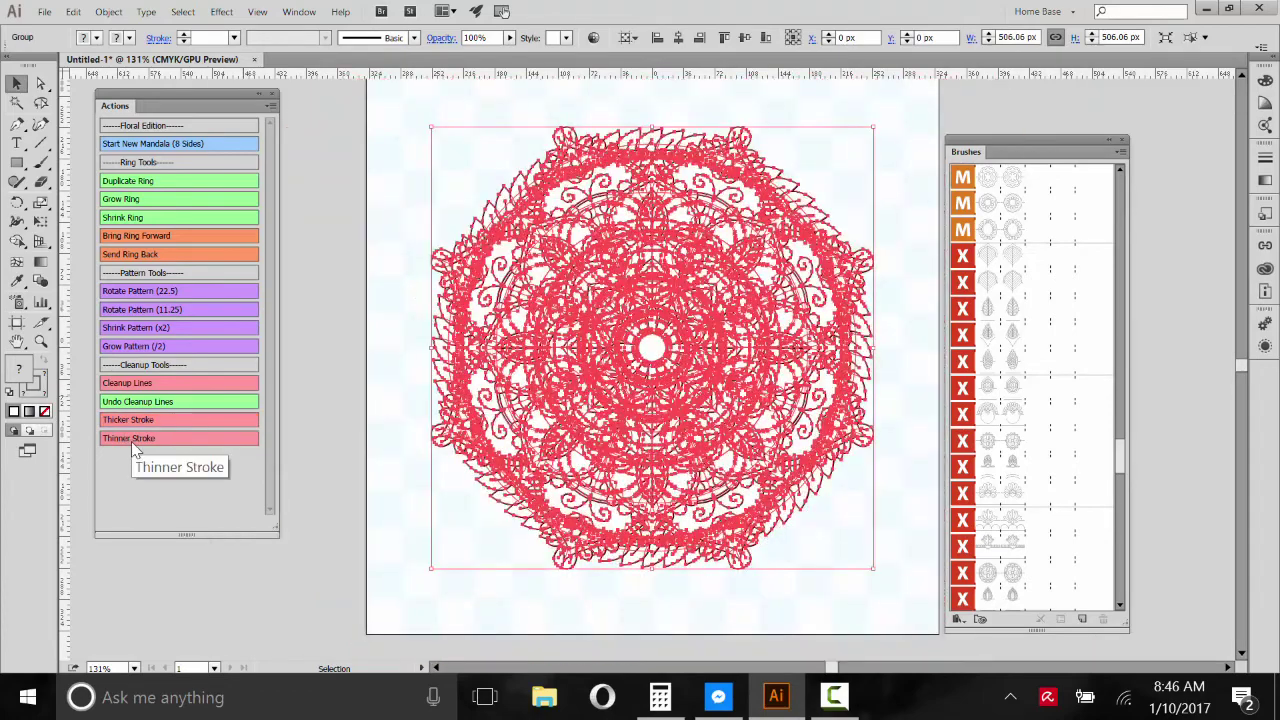
click(131, 439)
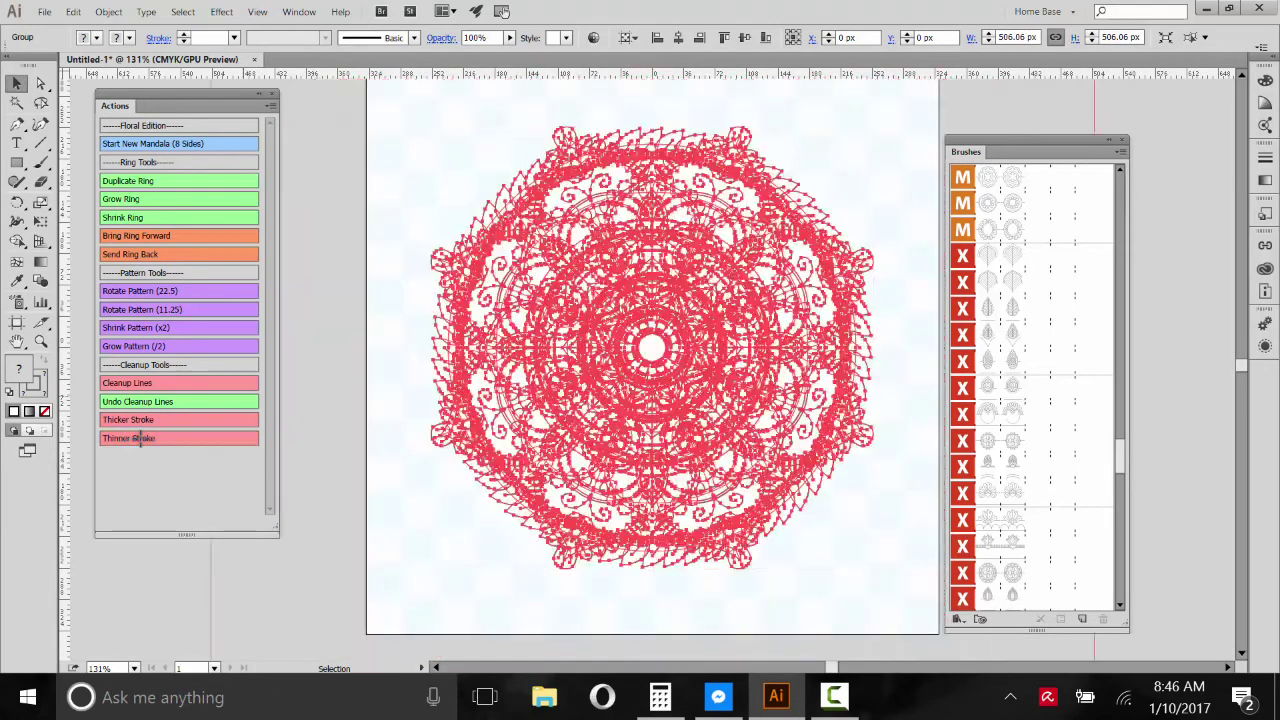
click(912, 505)
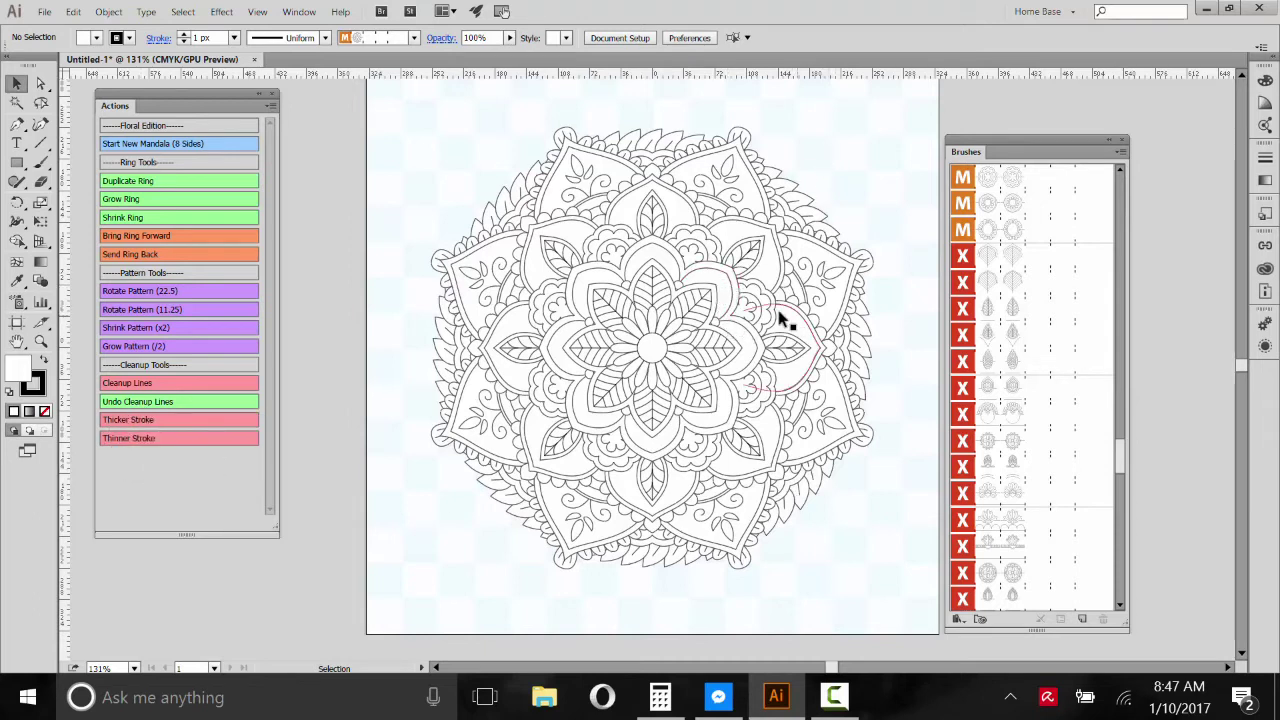
click(622, 245)
- Isolate the mandala group and run Shrink Ring twice on the inner flower ring
click(876, 153)
click(700, 244)
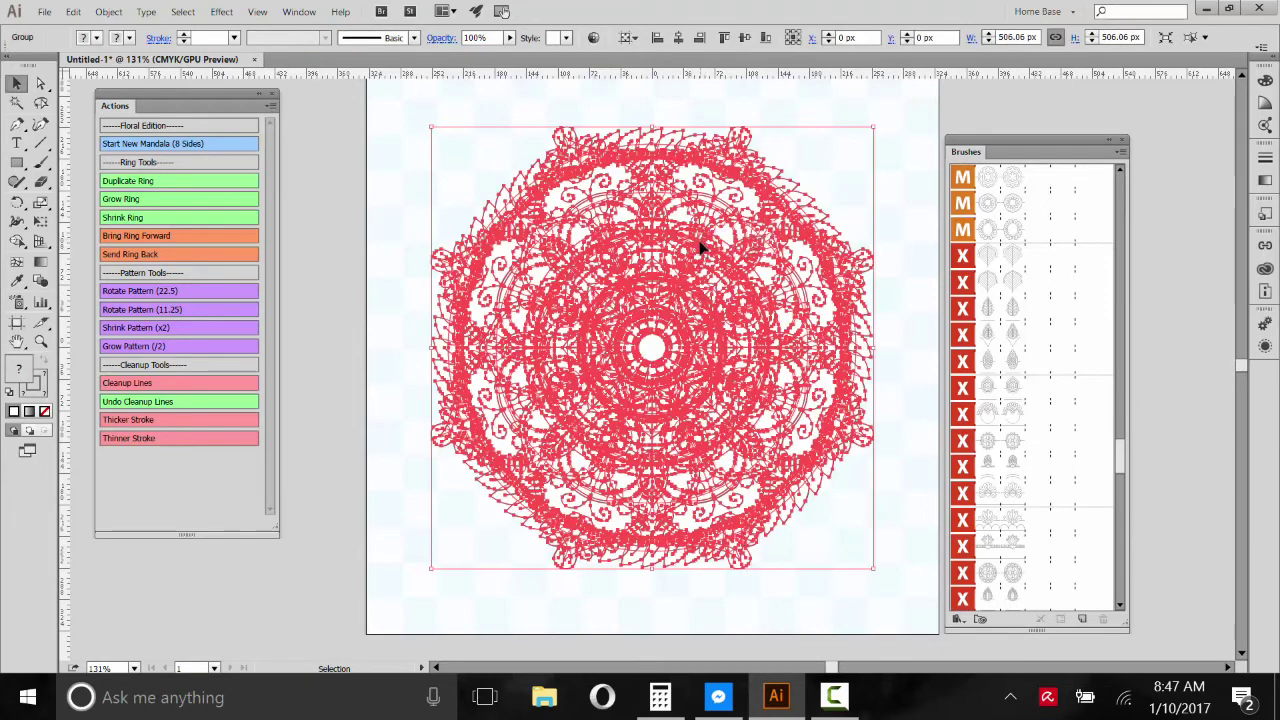
right_click(697, 247)
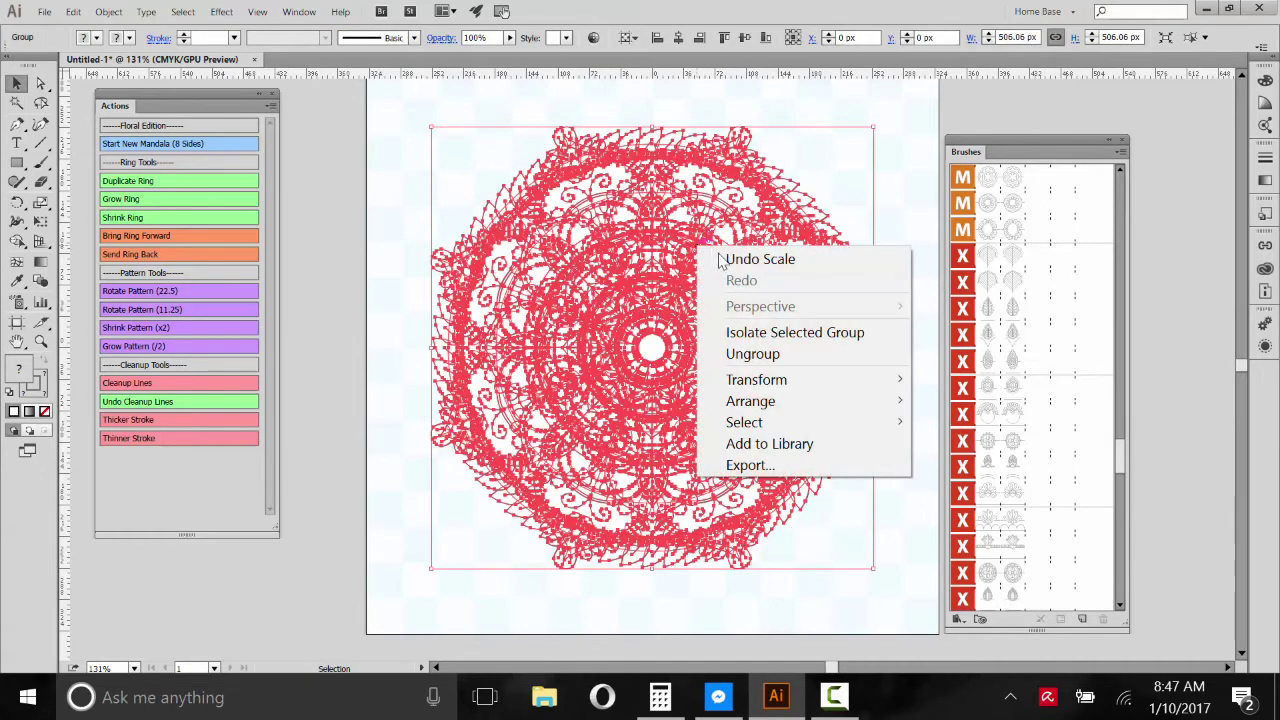
click(752, 333)
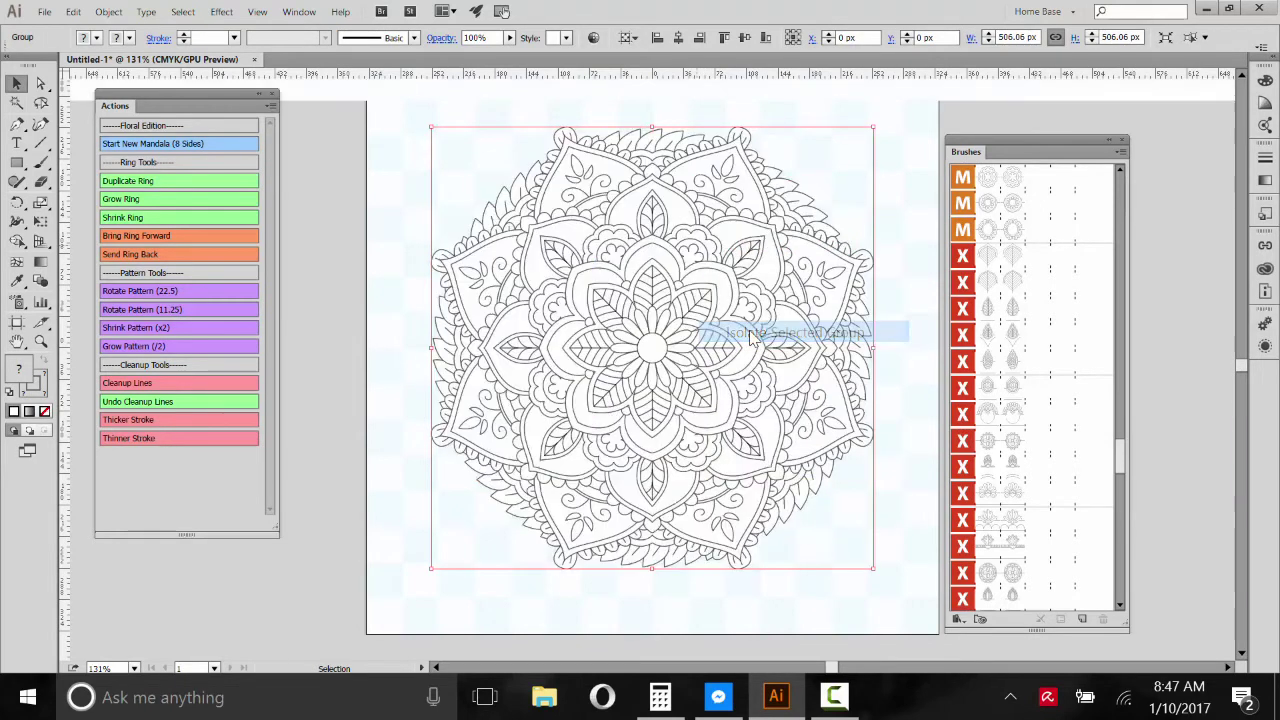
click(692, 250)
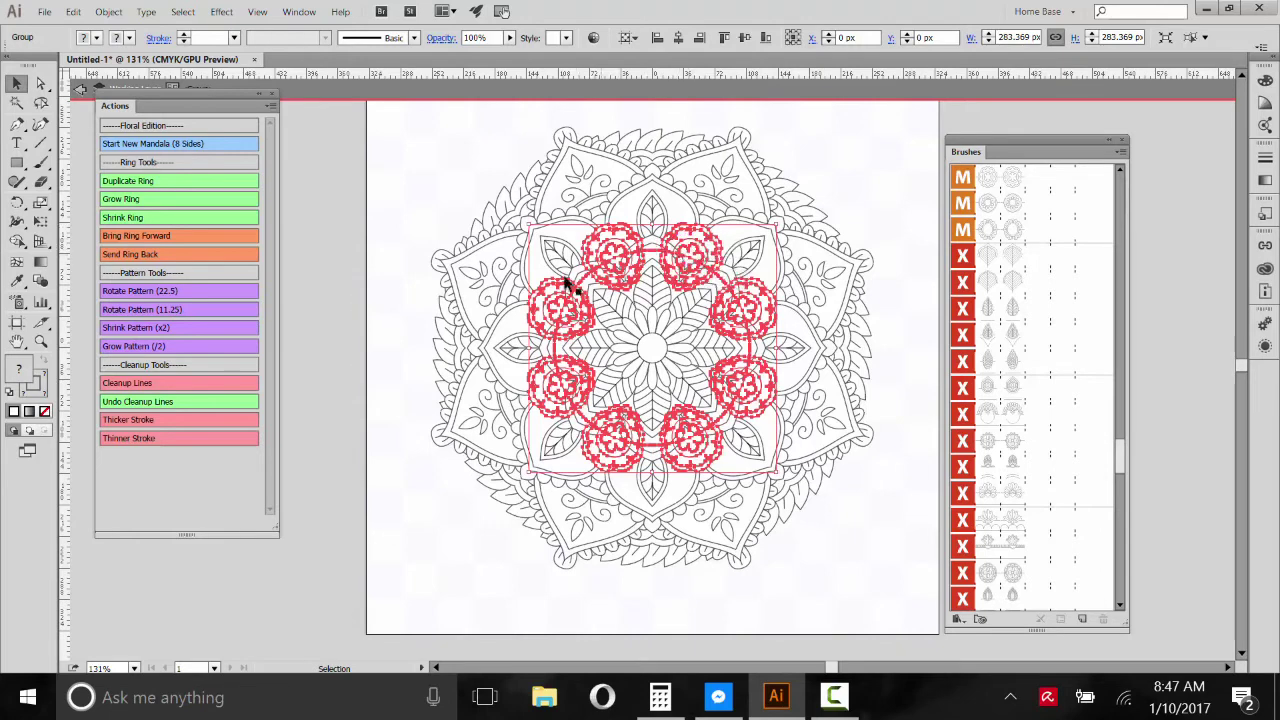
click(124, 219)
click(124, 221)
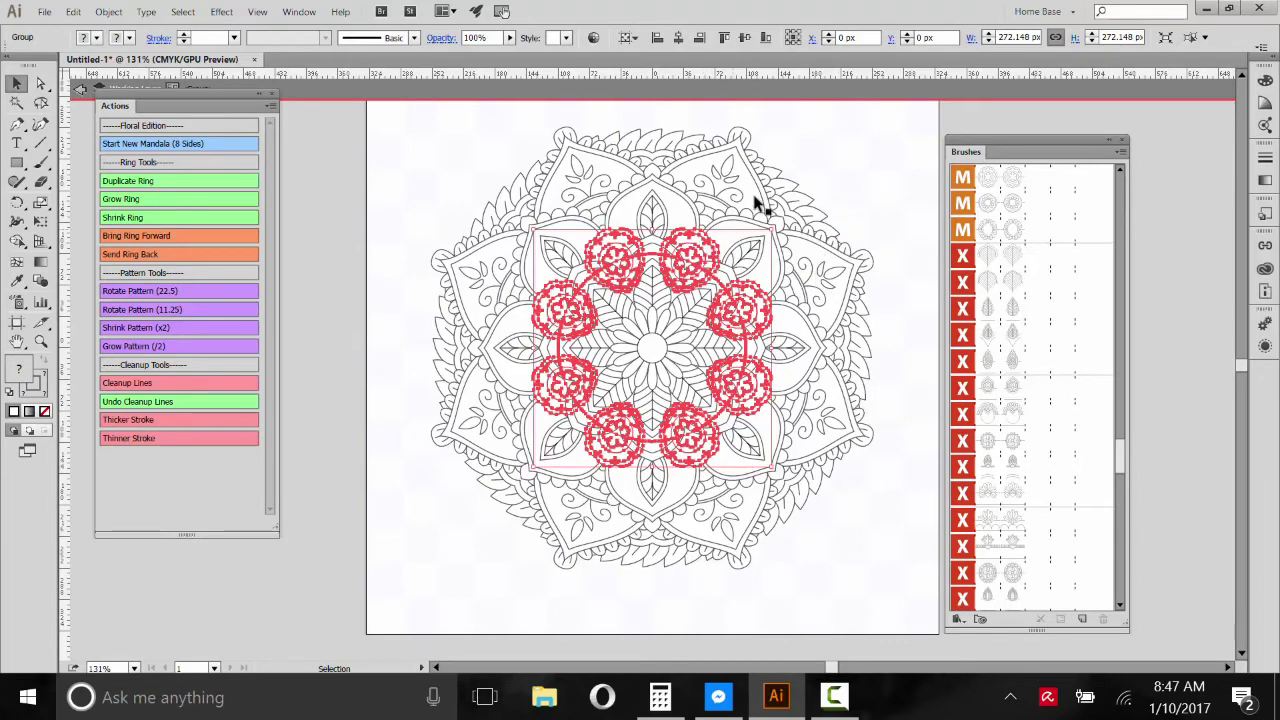
- Marquee-select the entire mandala and set its stroke weight to 0.6 px
click(847, 143)
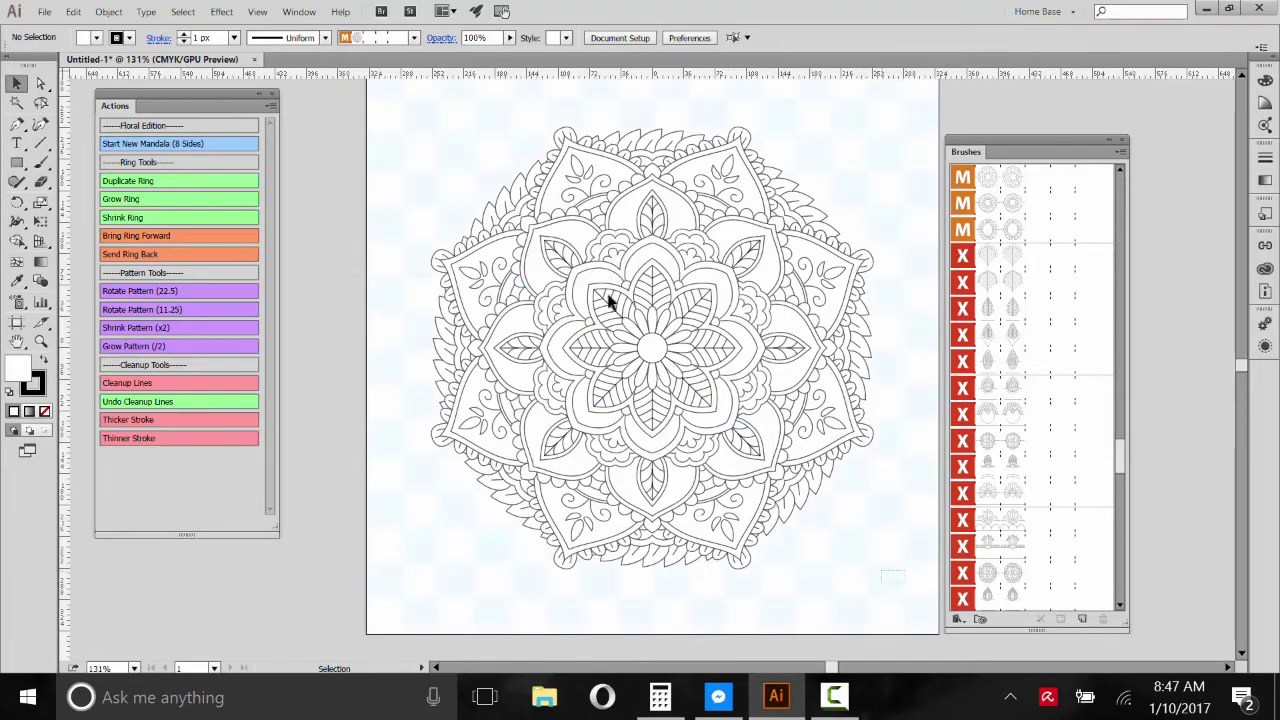
drag(397, 88, 651, 346)
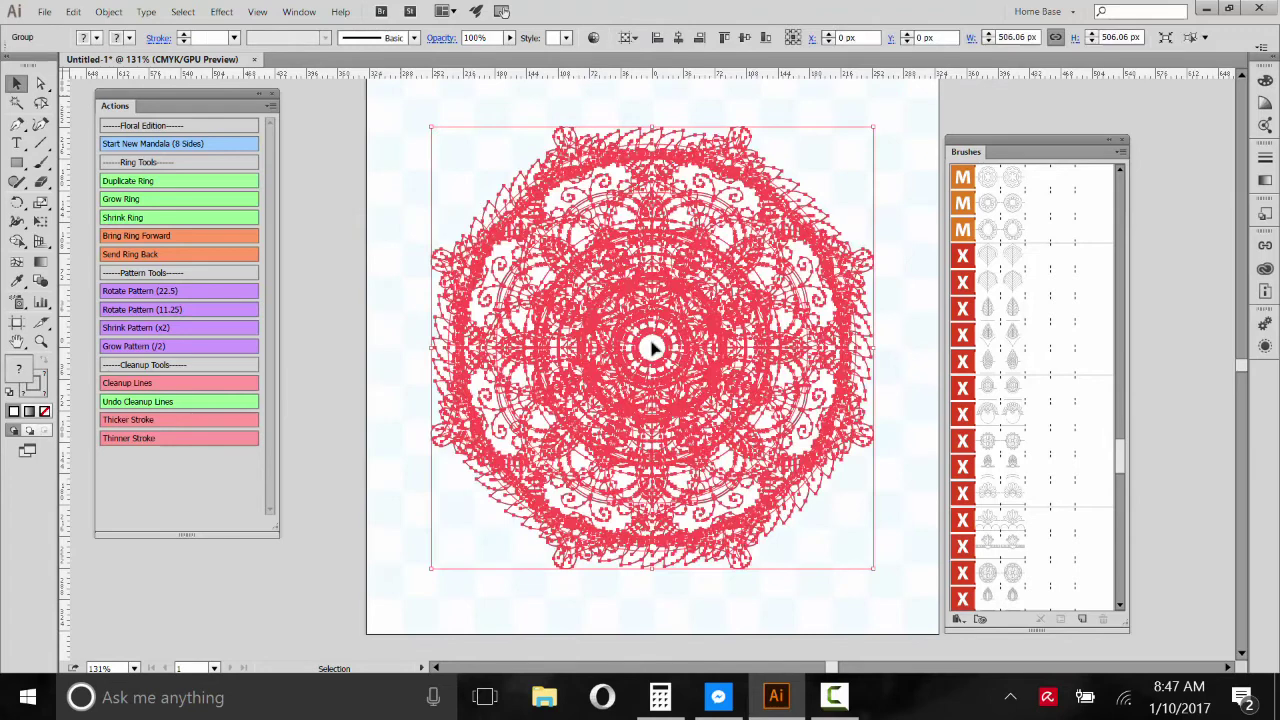
click(216, 37)
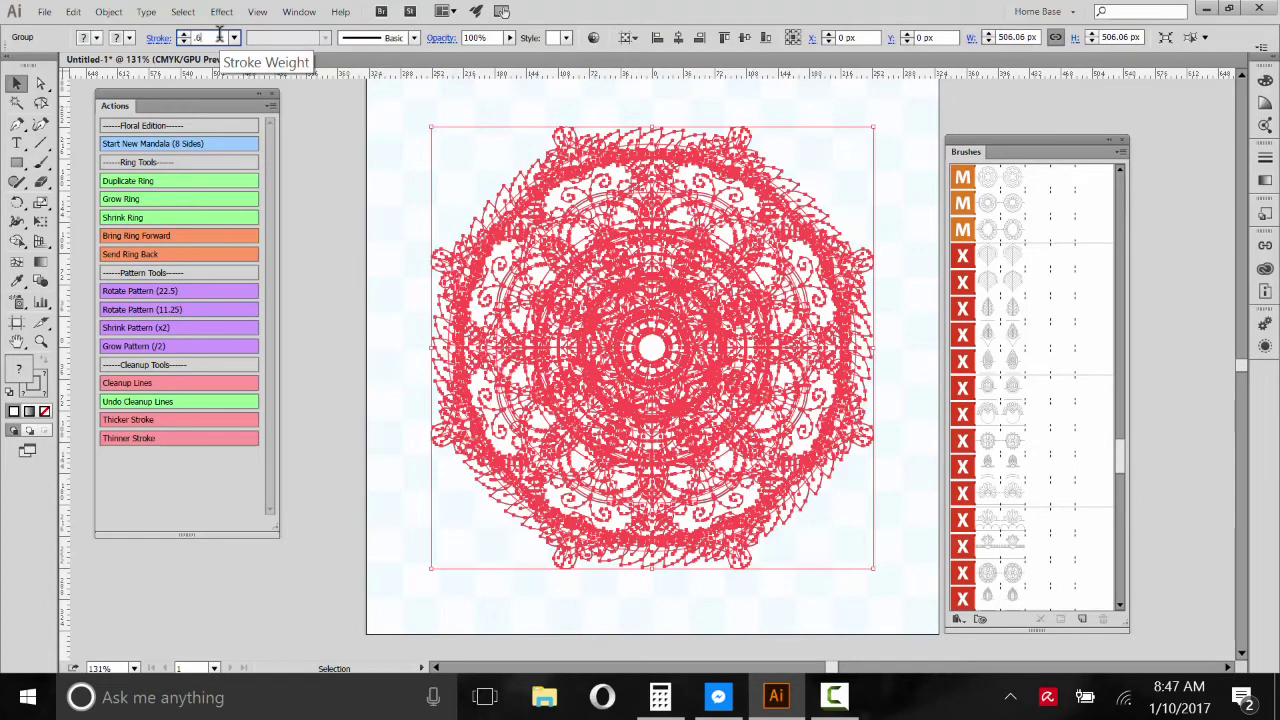
text(.6)
key(Return)
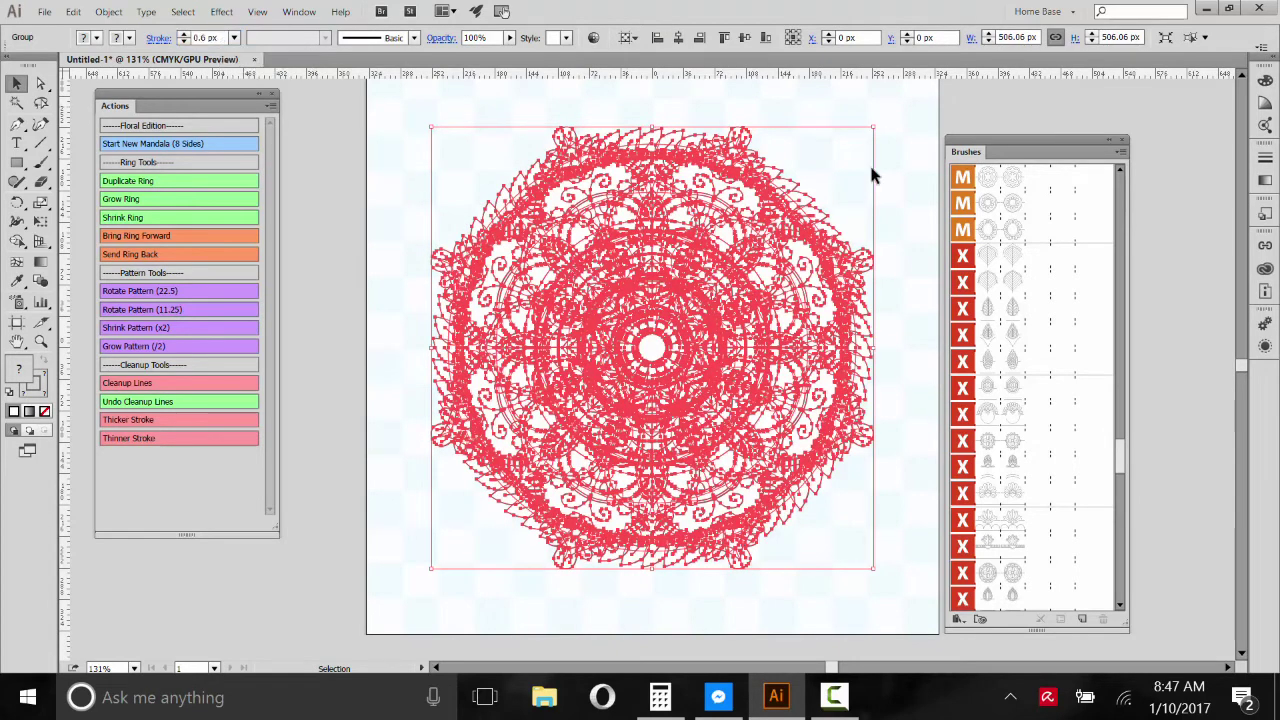
click(922, 85)
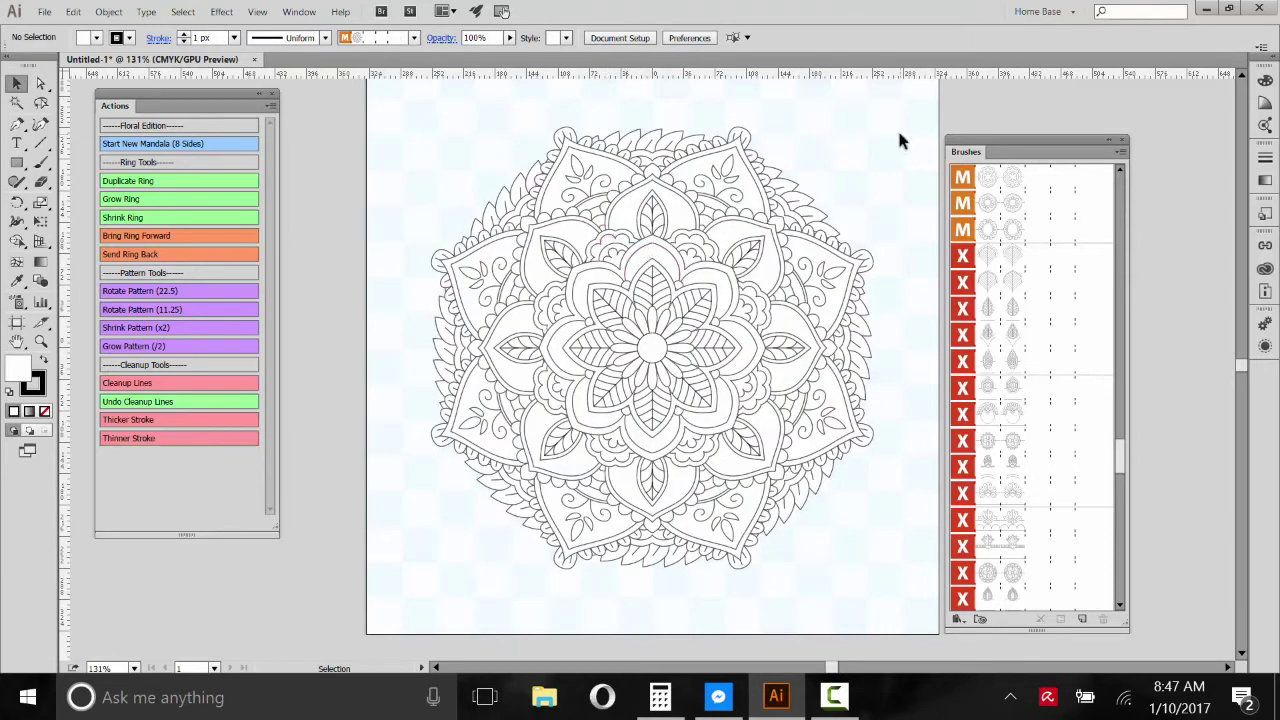
right_click(874, 156)
- Drag a marquee around the entire 506.06 px mandala to select the whole group
click(862, 160)
click(704, 244)
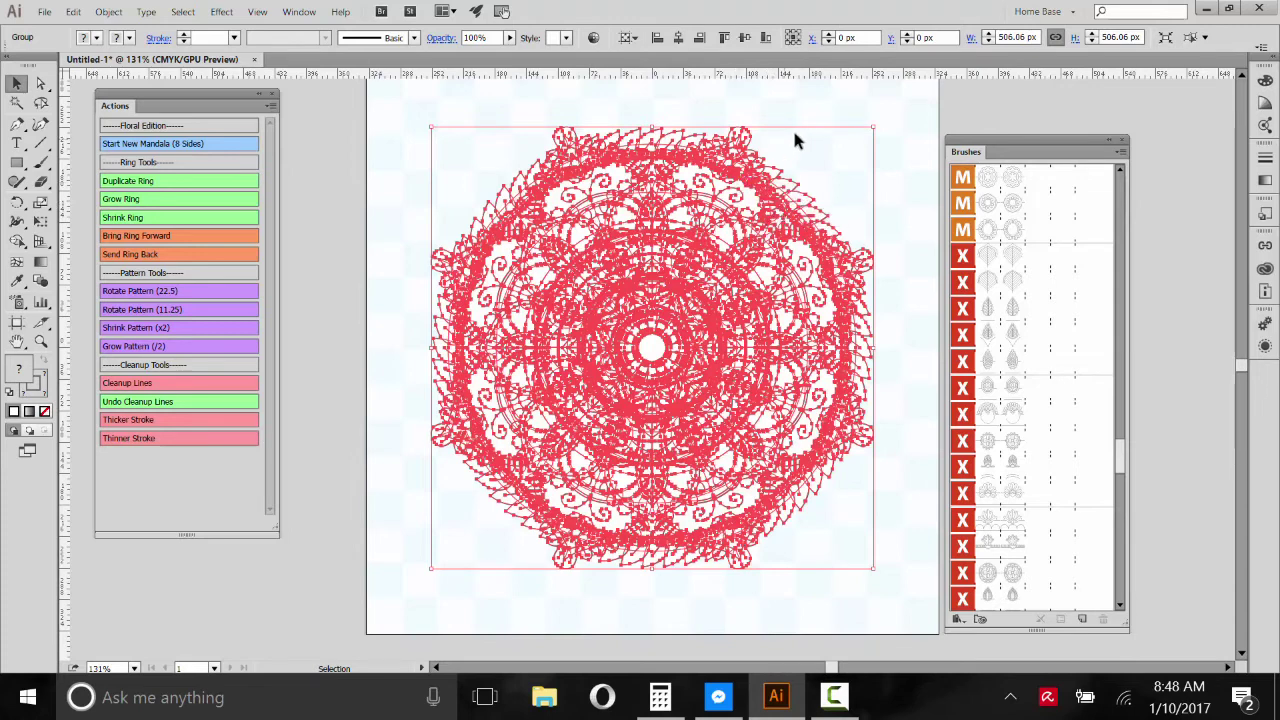
click(818, 120)
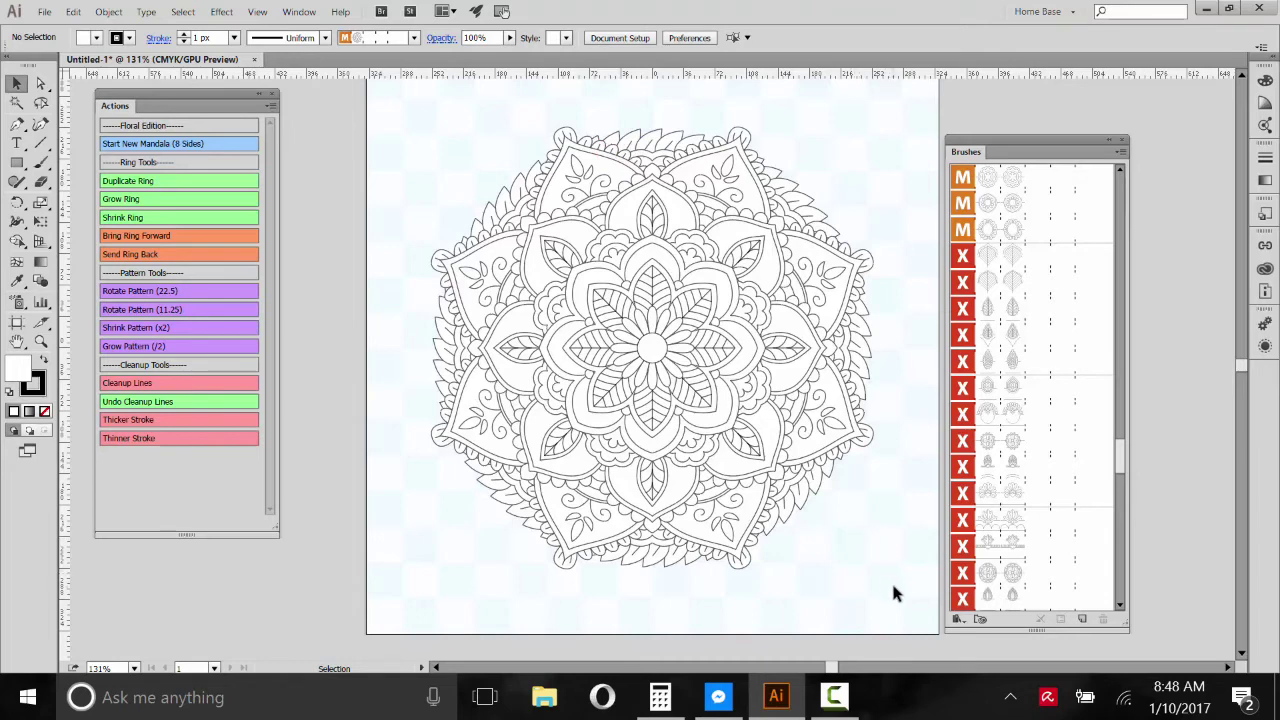
drag(893, 592, 408, 100)
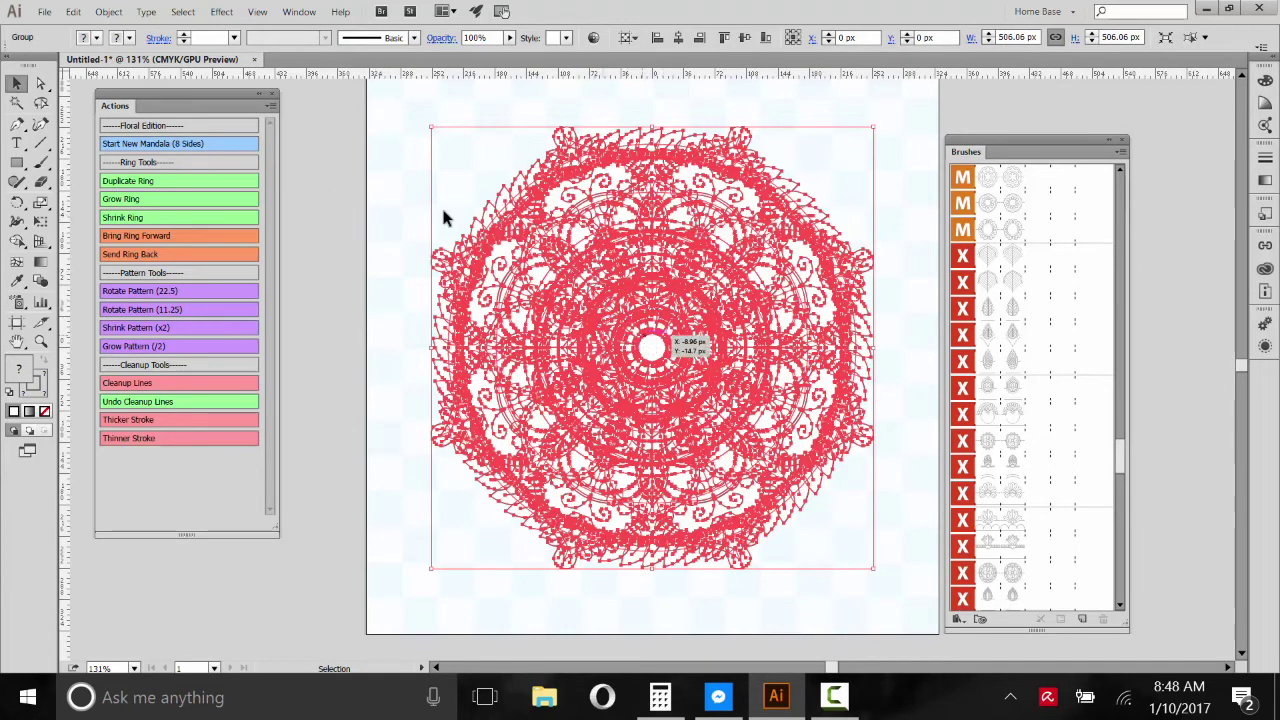
- Rasterize the mandala as CMYK at High (300 ppi) with a white background
click(108, 12)
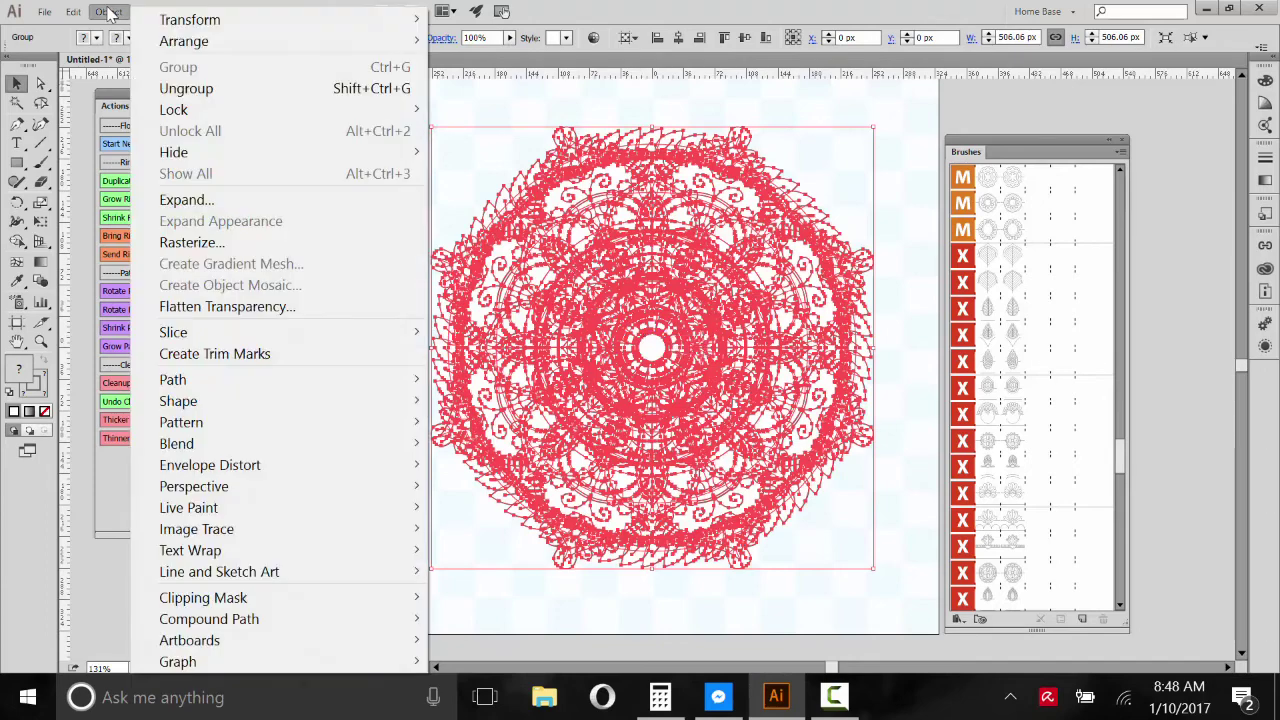
click(212, 248)
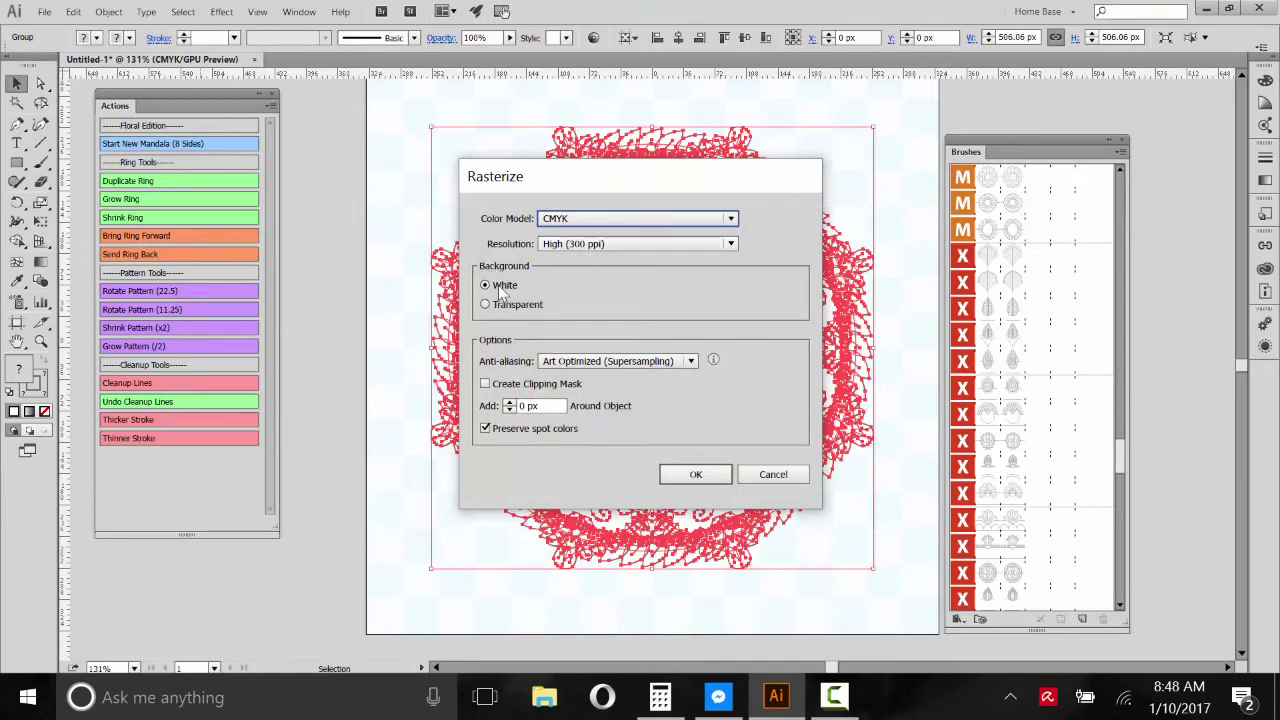
click(697, 476)
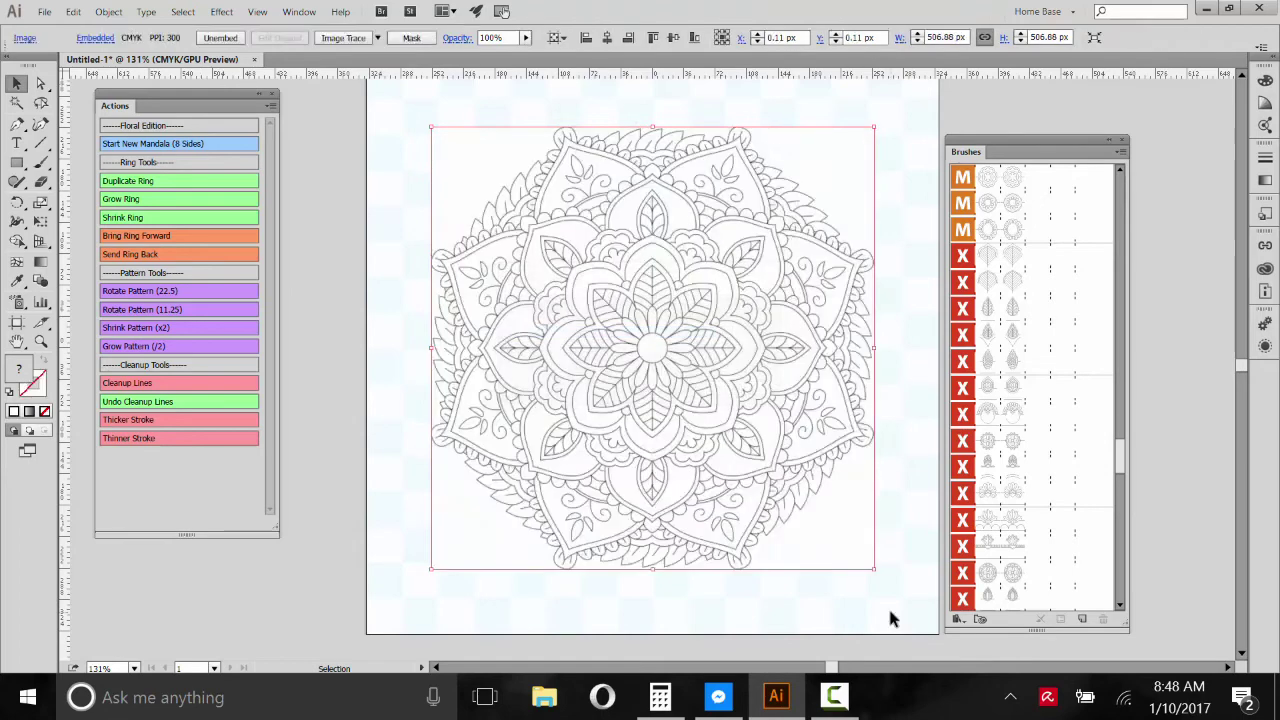
- Select the new rasterized mandala image
right_click(893, 605)
click(912, 334)
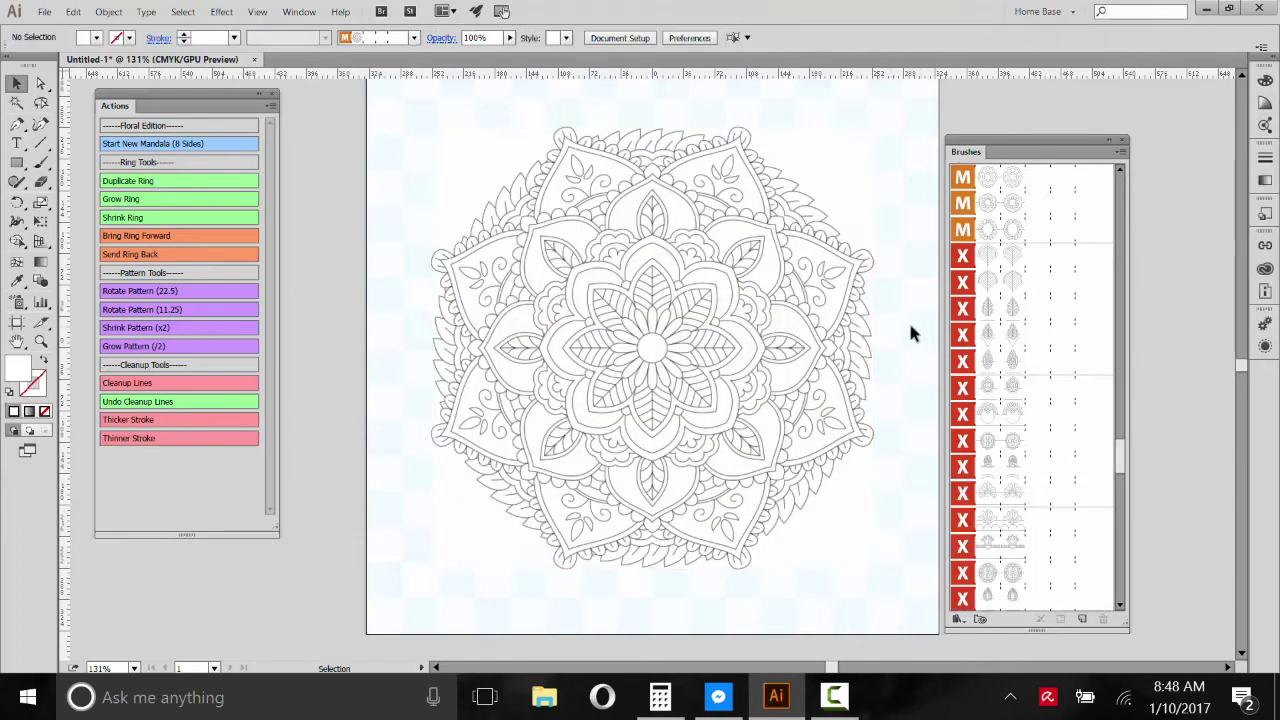
click(723, 241)
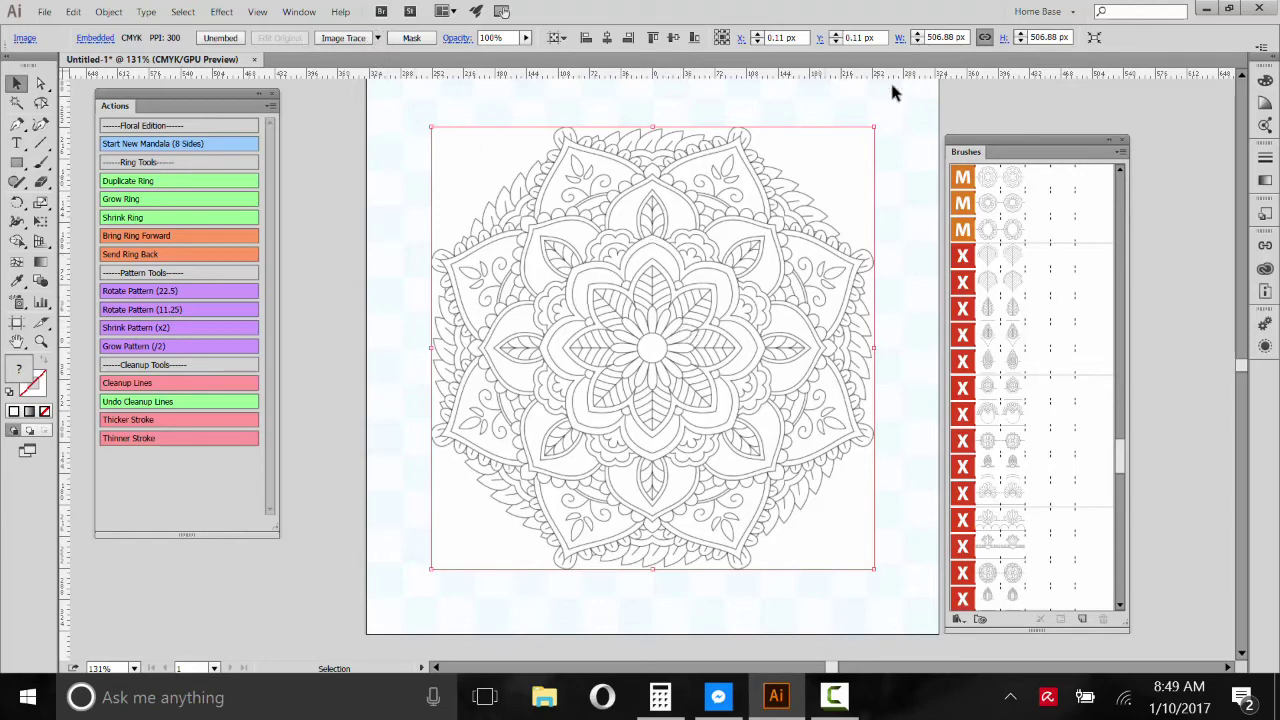
click(910, 113)
click(650, 216)
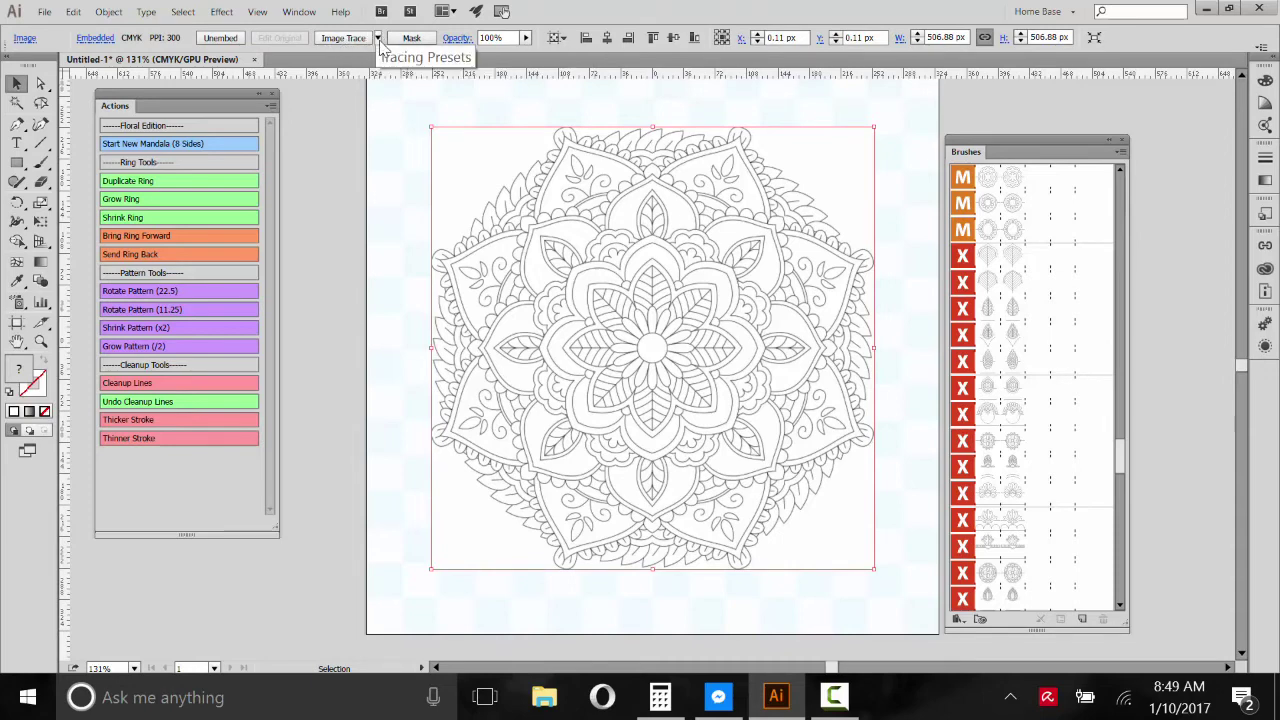
- Trace the rasterized mandala with the [Default] Image Trace preset
click(379, 39)
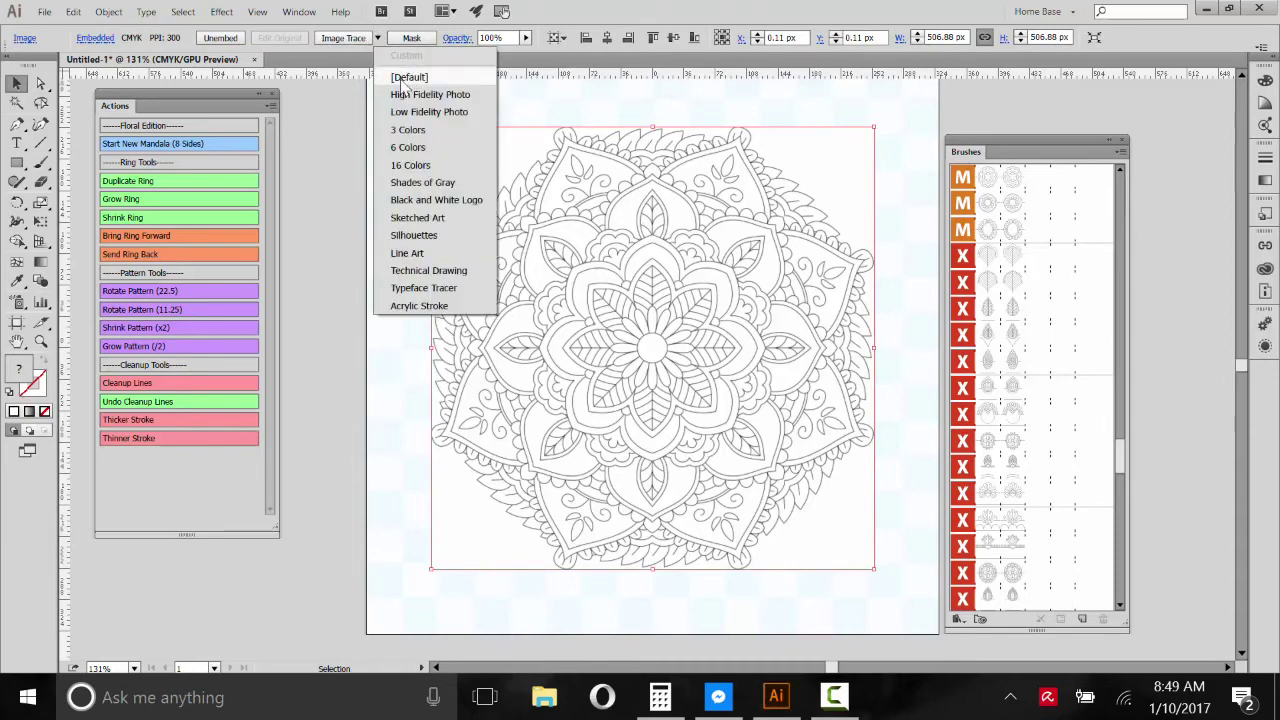
click(406, 79)
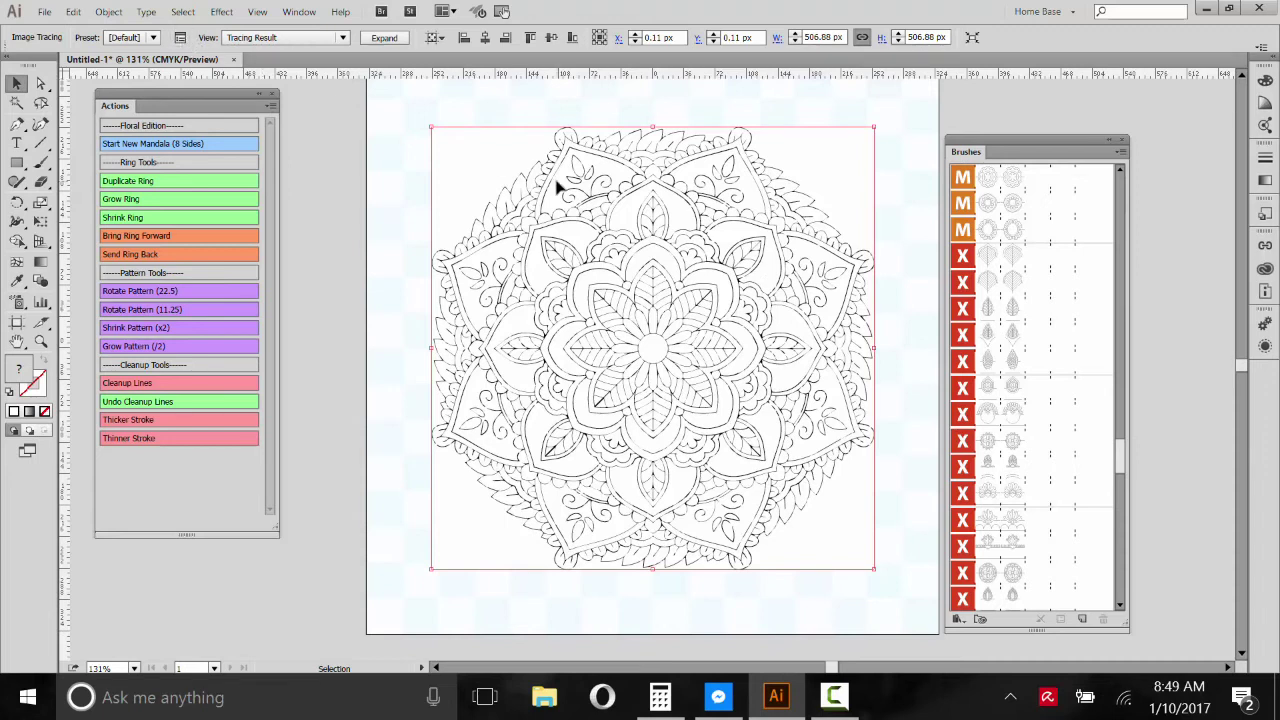
click(180, 37)
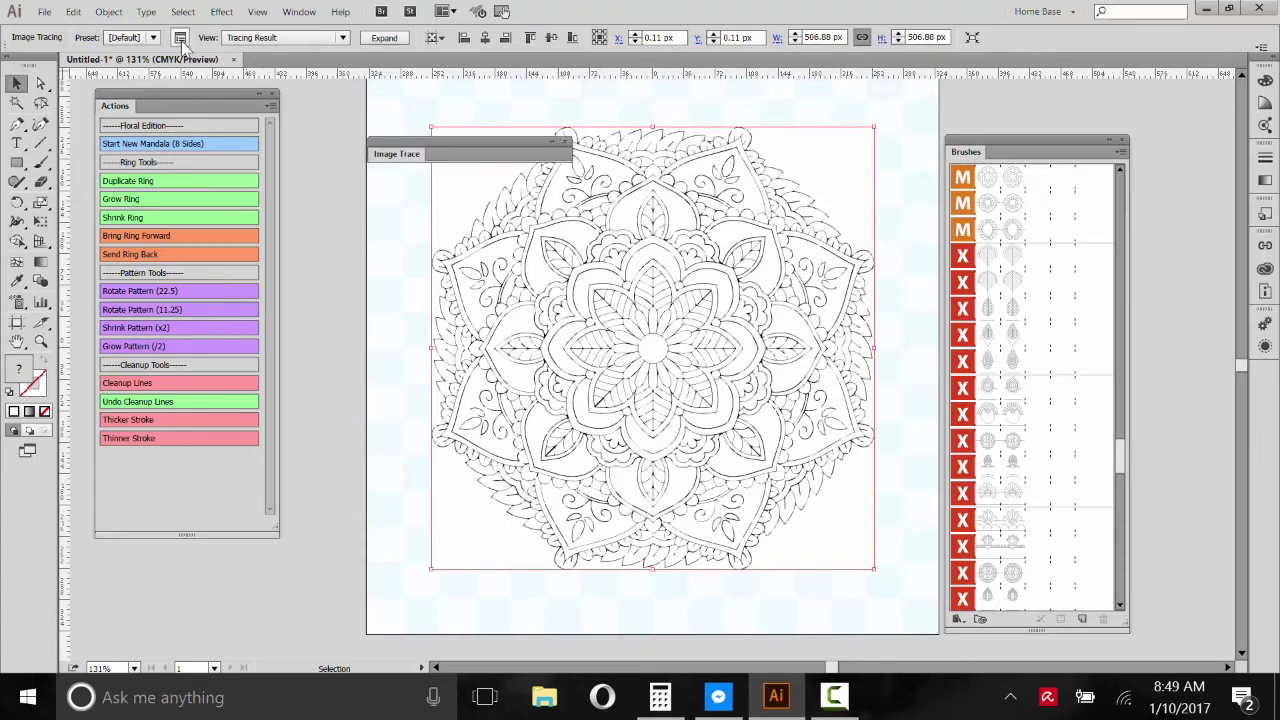
- Show the Image Trace panel's Advanced settings with live preview turned off
click(551, 141)
right_click(419, 163)
click(548, 154)
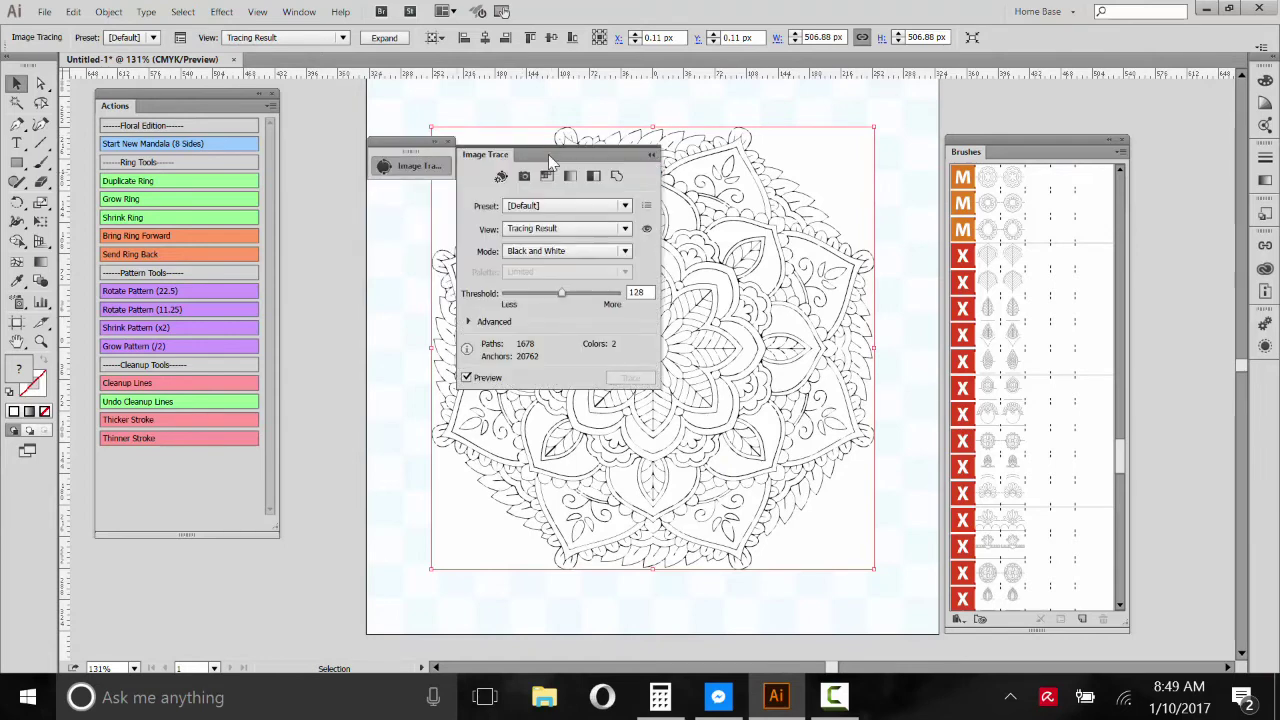
click(466, 378)
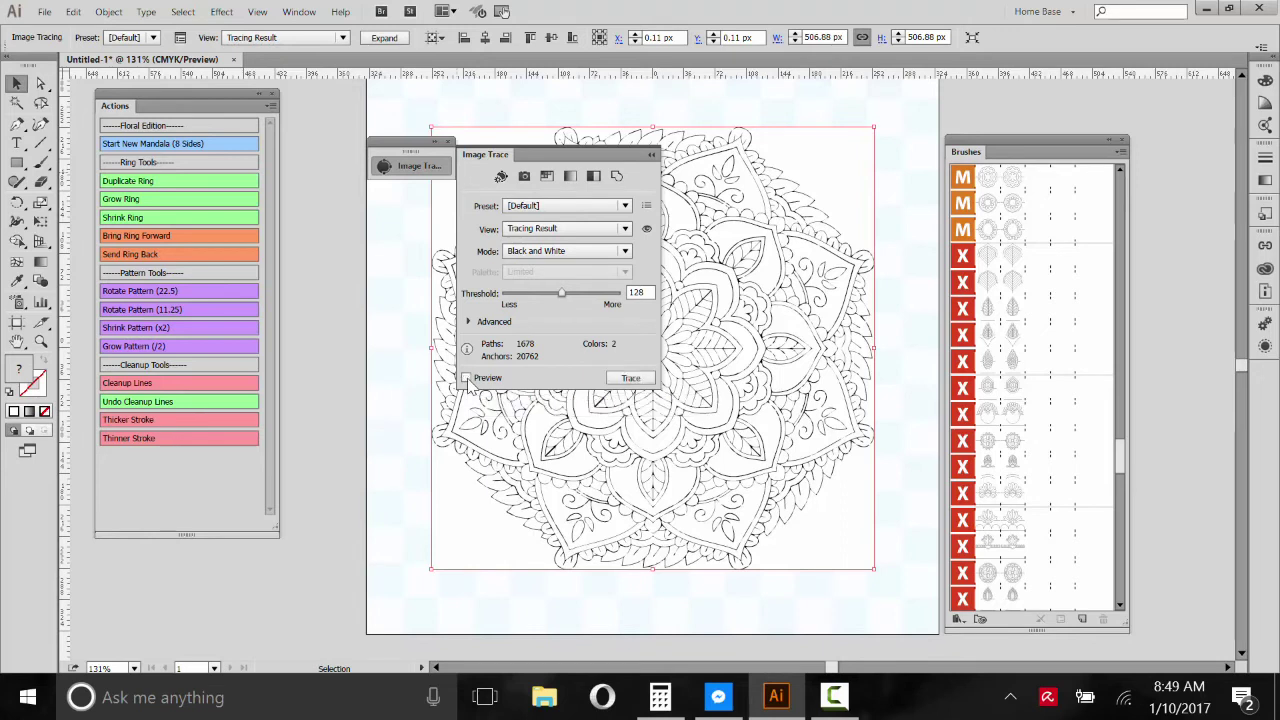
click(468, 322)
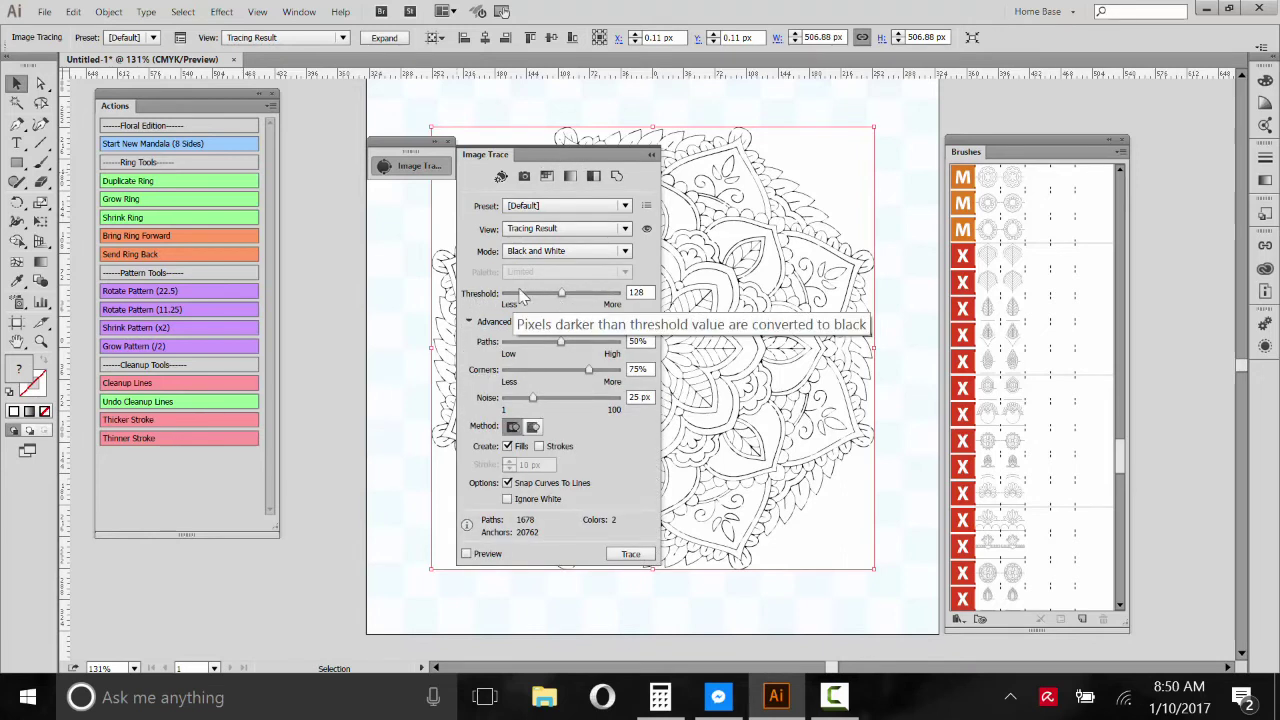
- Retrace with threshold 209, paths and corners at 100%, and noise 1 px
drag(562, 293, 602, 300)
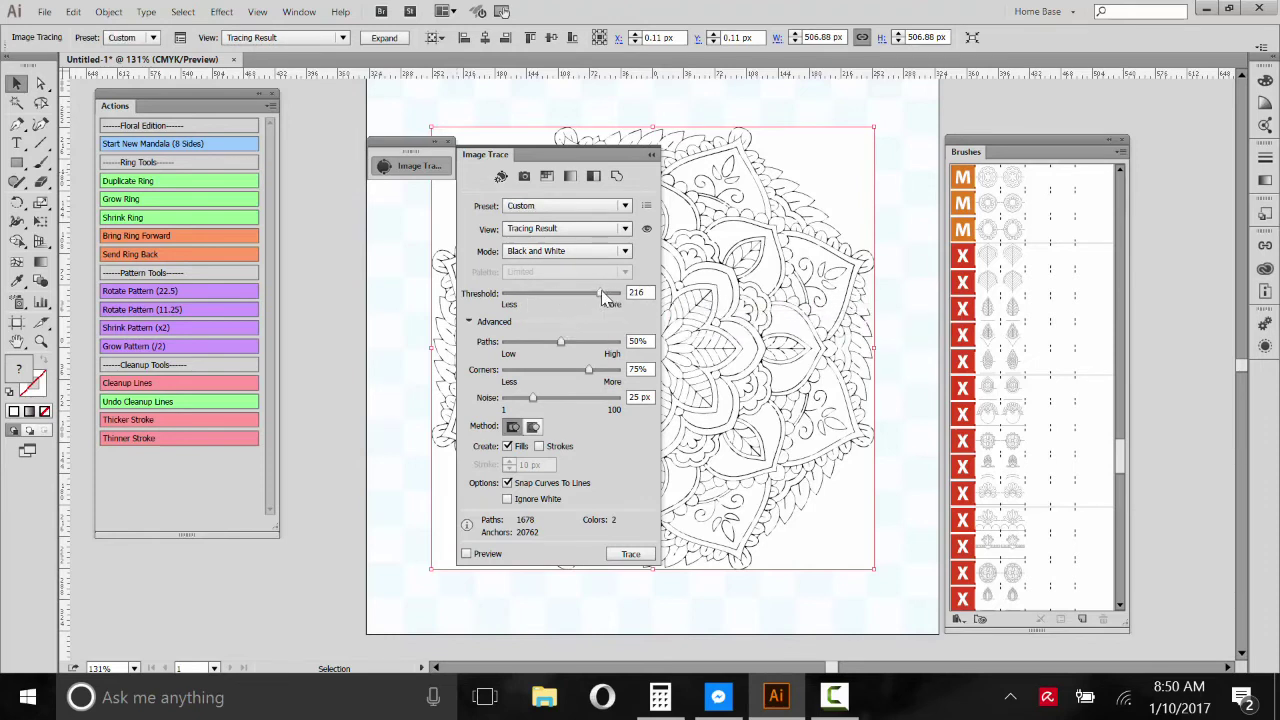
drag(601, 291, 597, 292)
drag(590, 372, 617, 370)
drag(535, 400, 487, 404)
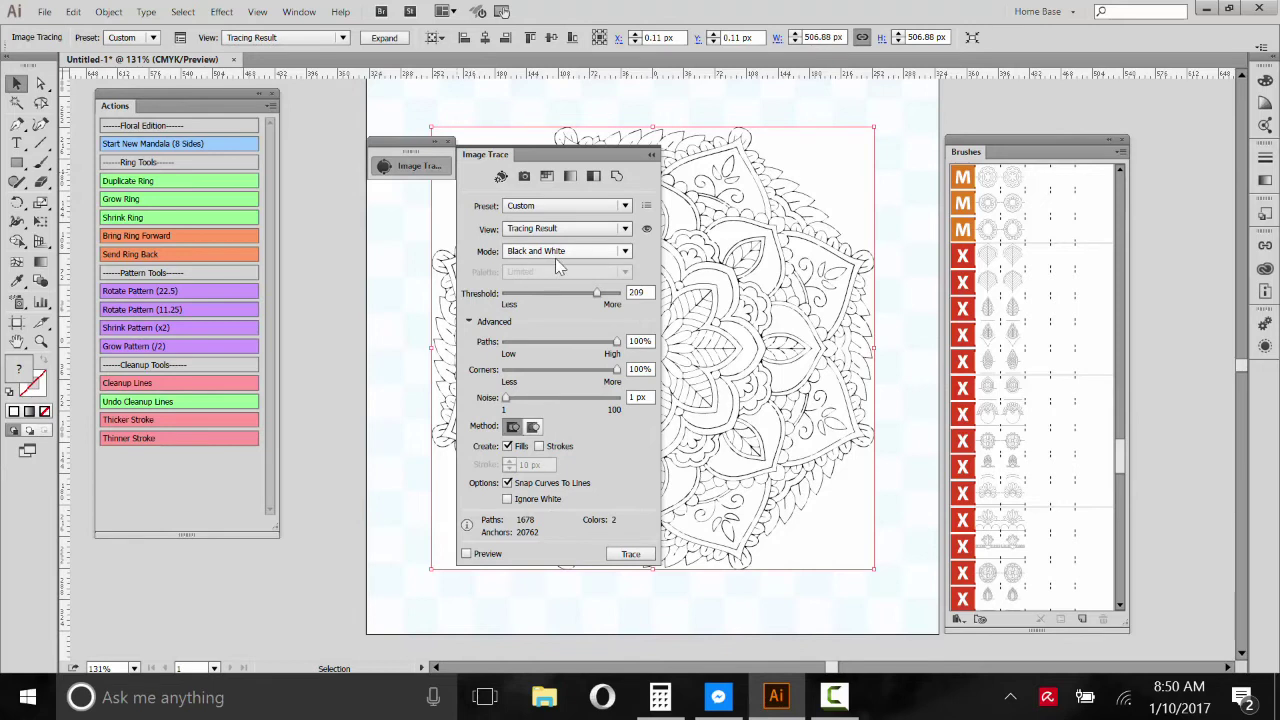
click(630, 554)
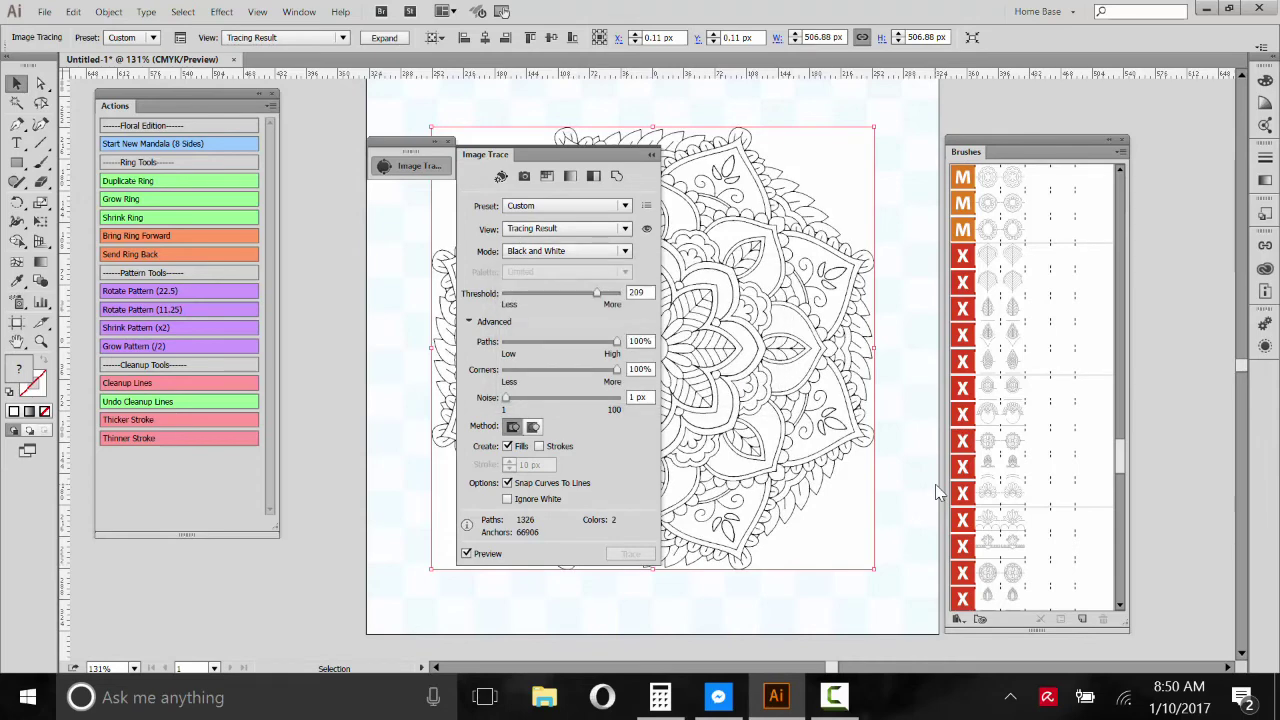
click(651, 155)
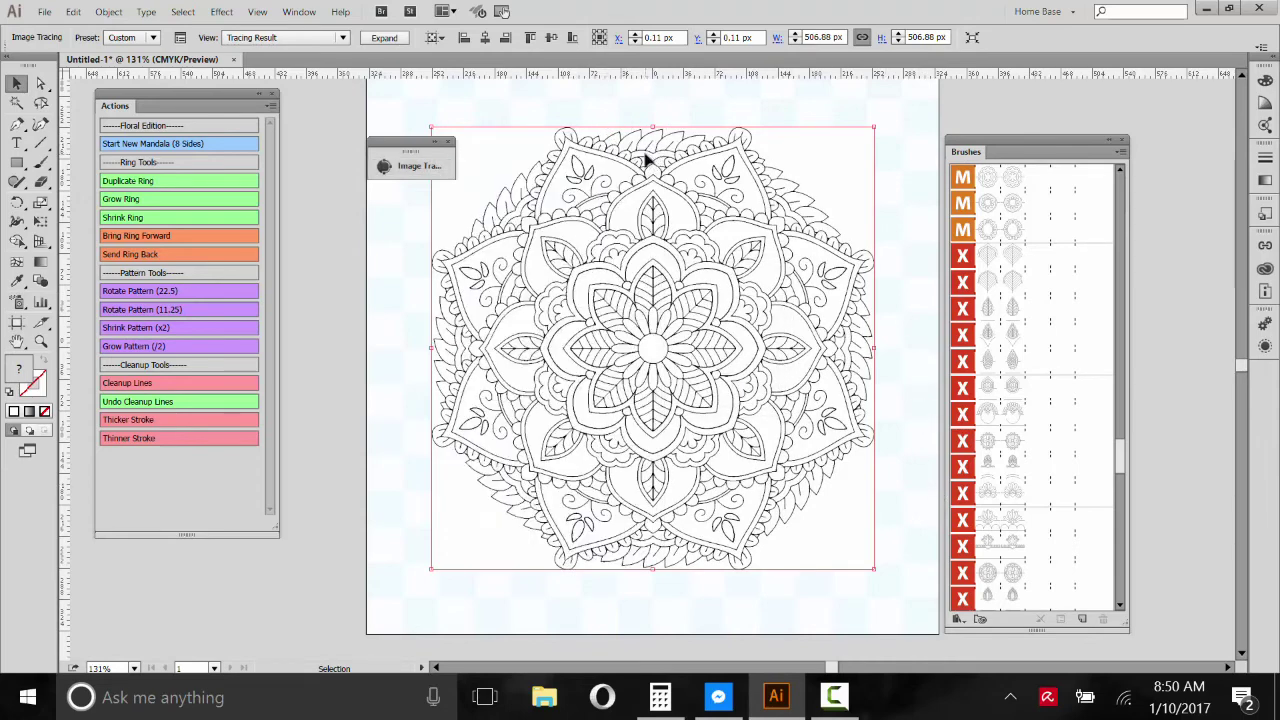
- Zoom in closely on the mandala's upper centre petal
click(41, 341)
click(722, 325)
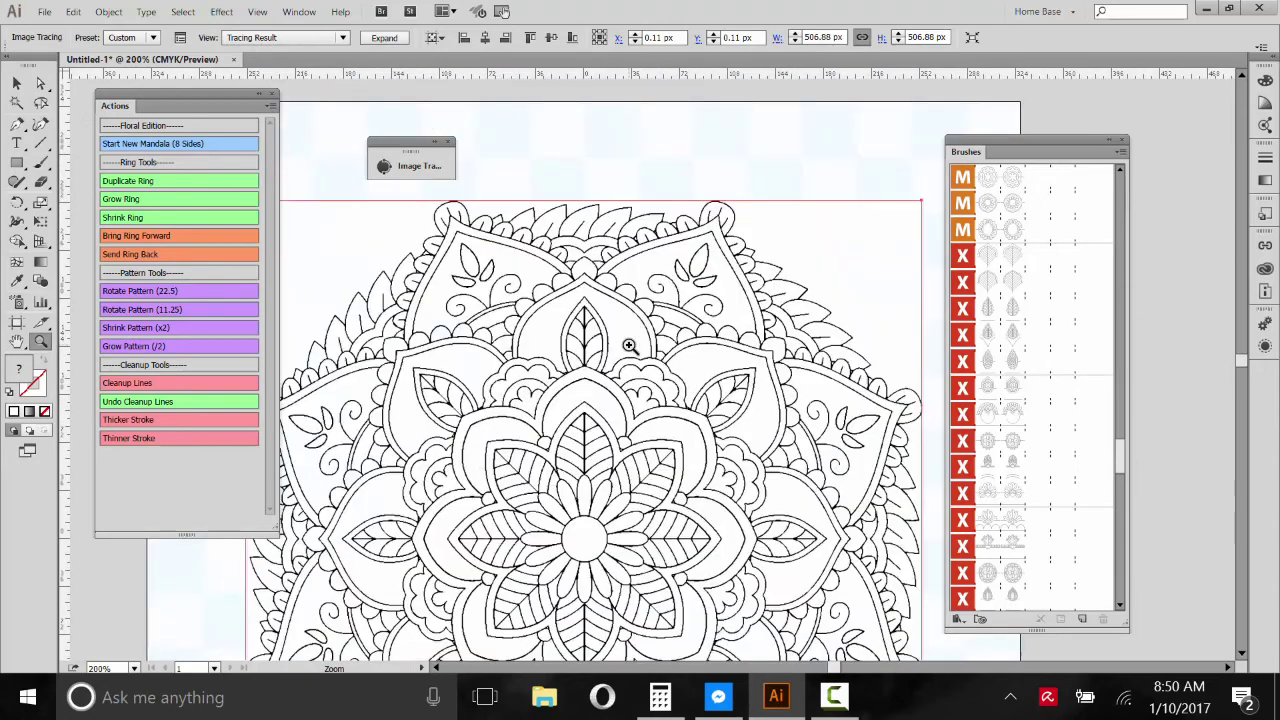
click(629, 345)
click(642, 238)
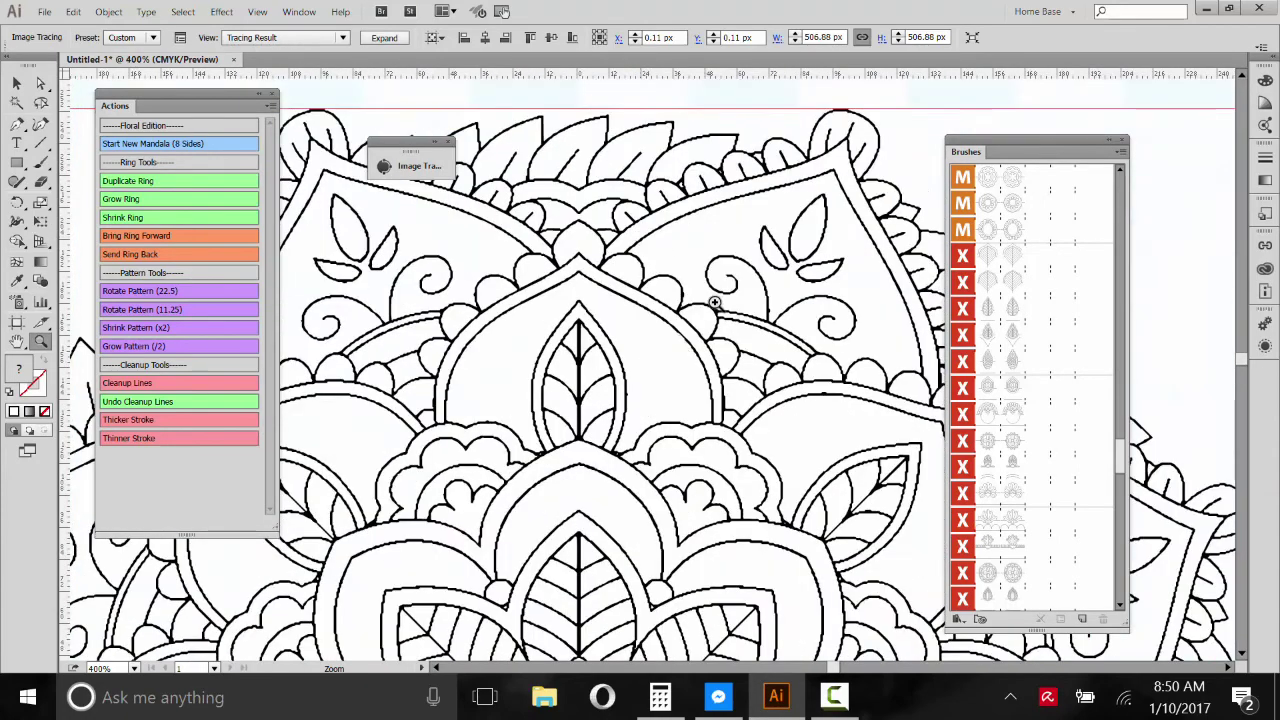
click(665, 352)
click(599, 360)
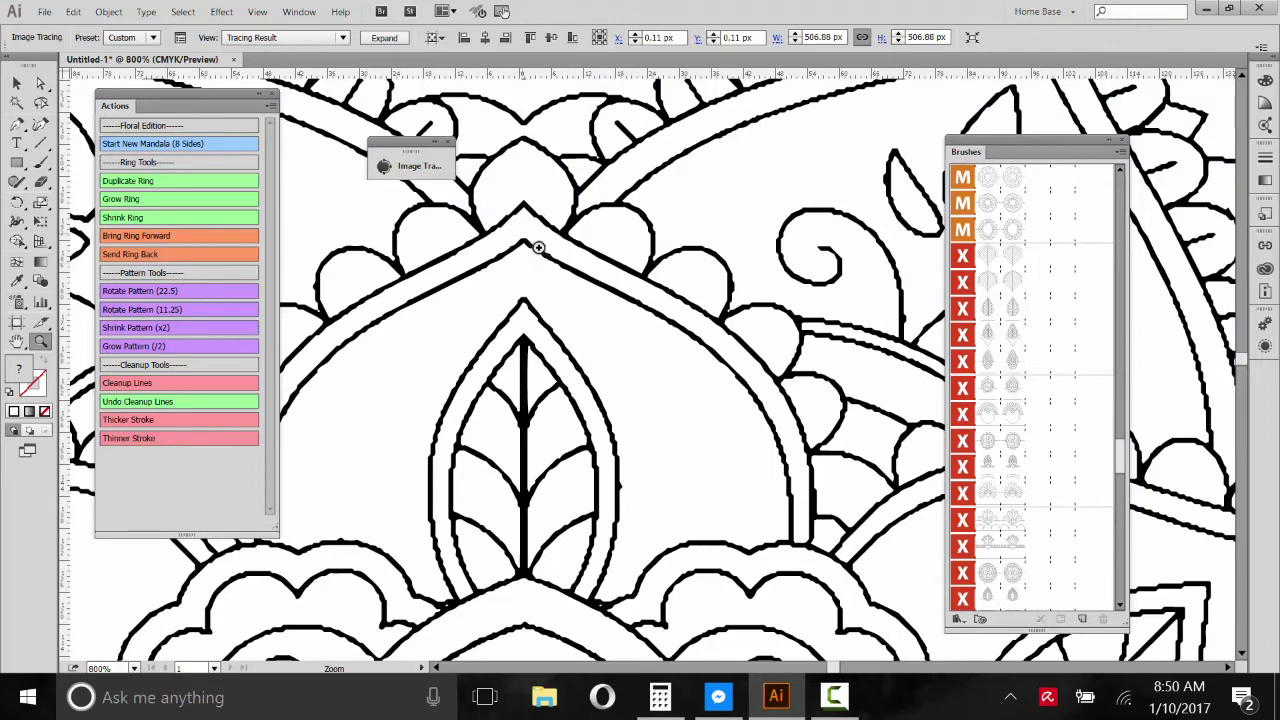
key(v)
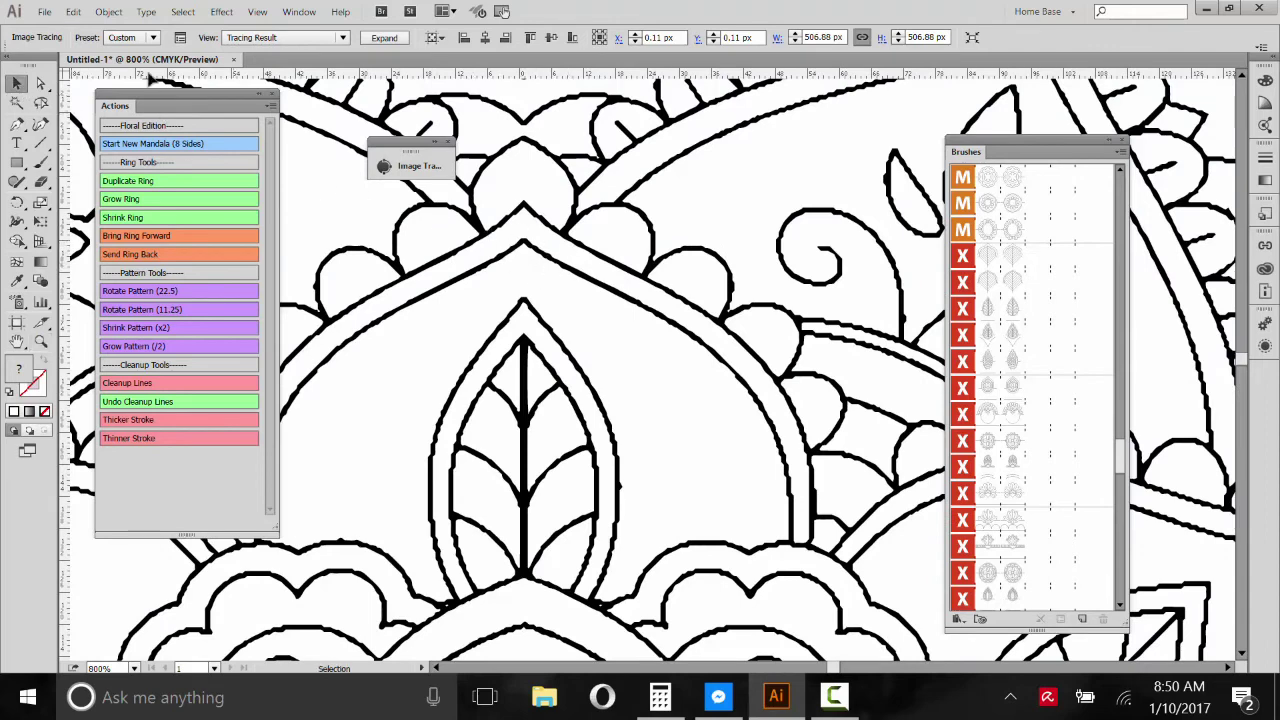
- Lower the trace's Paths fidelity to 58%, toggling preview off and back on
click(180, 37)
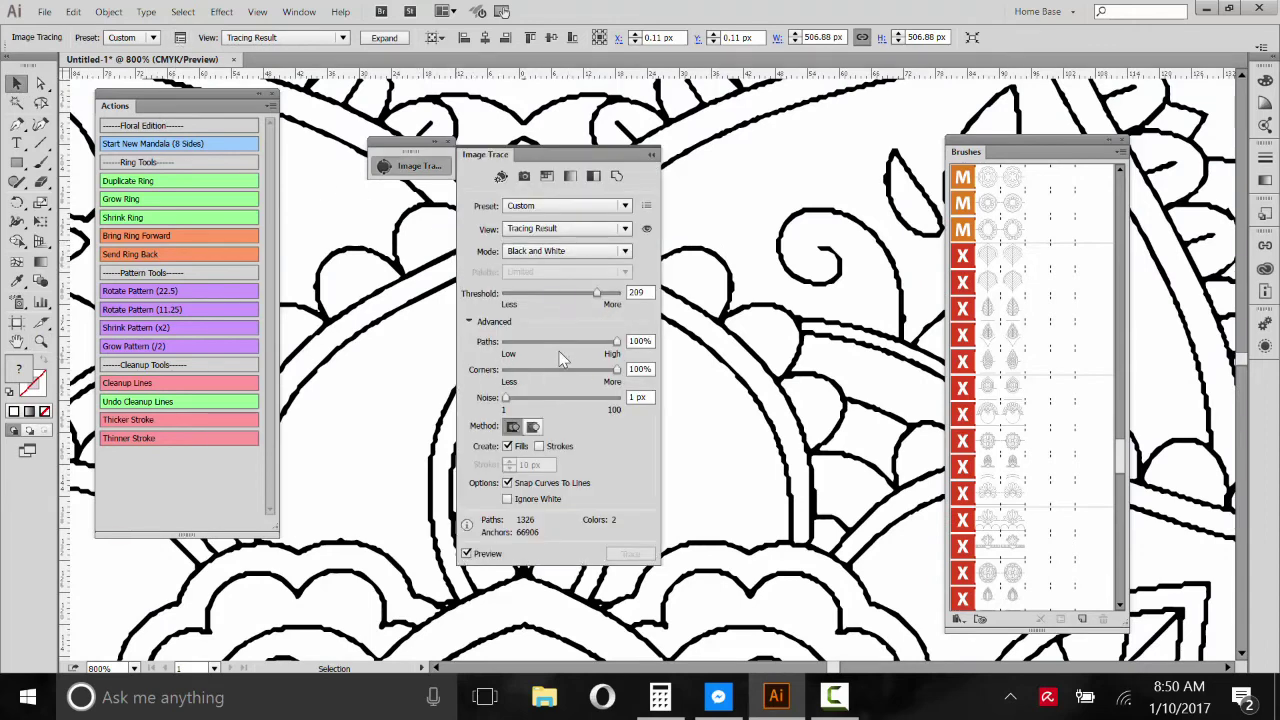
click(466, 553)
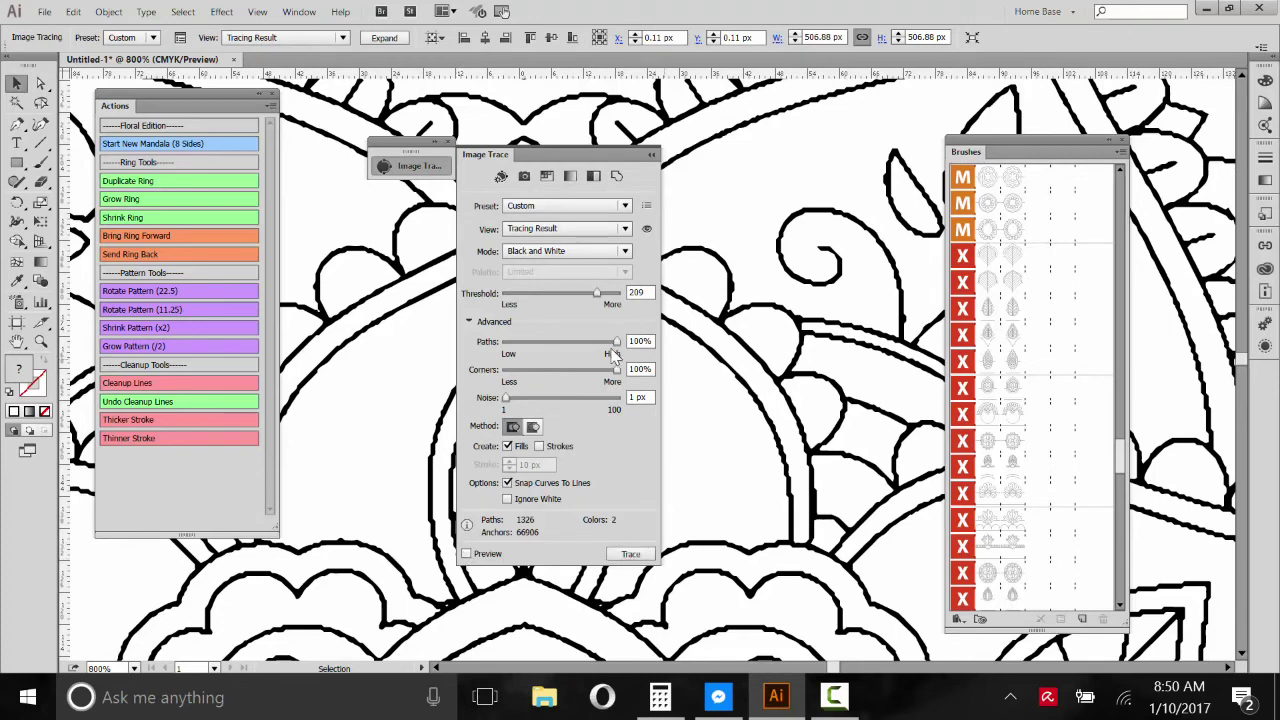
drag(614, 343, 567, 346)
click(466, 553)
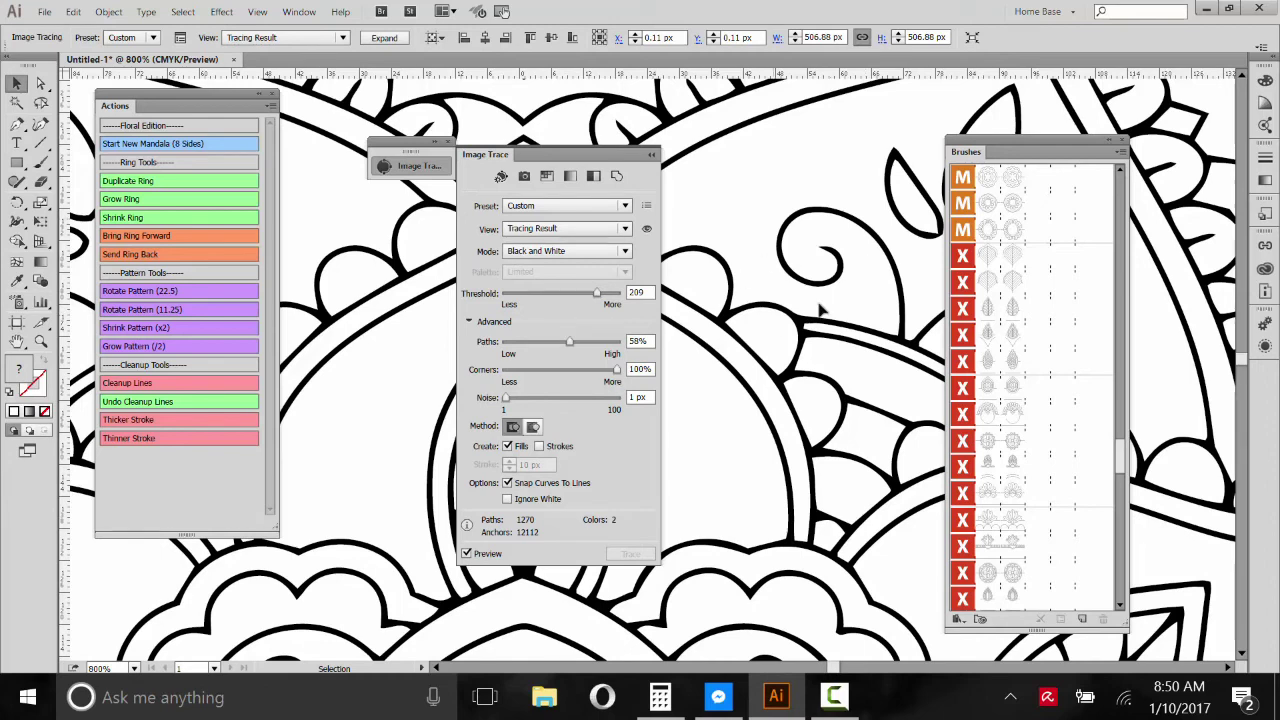
click(650, 157)
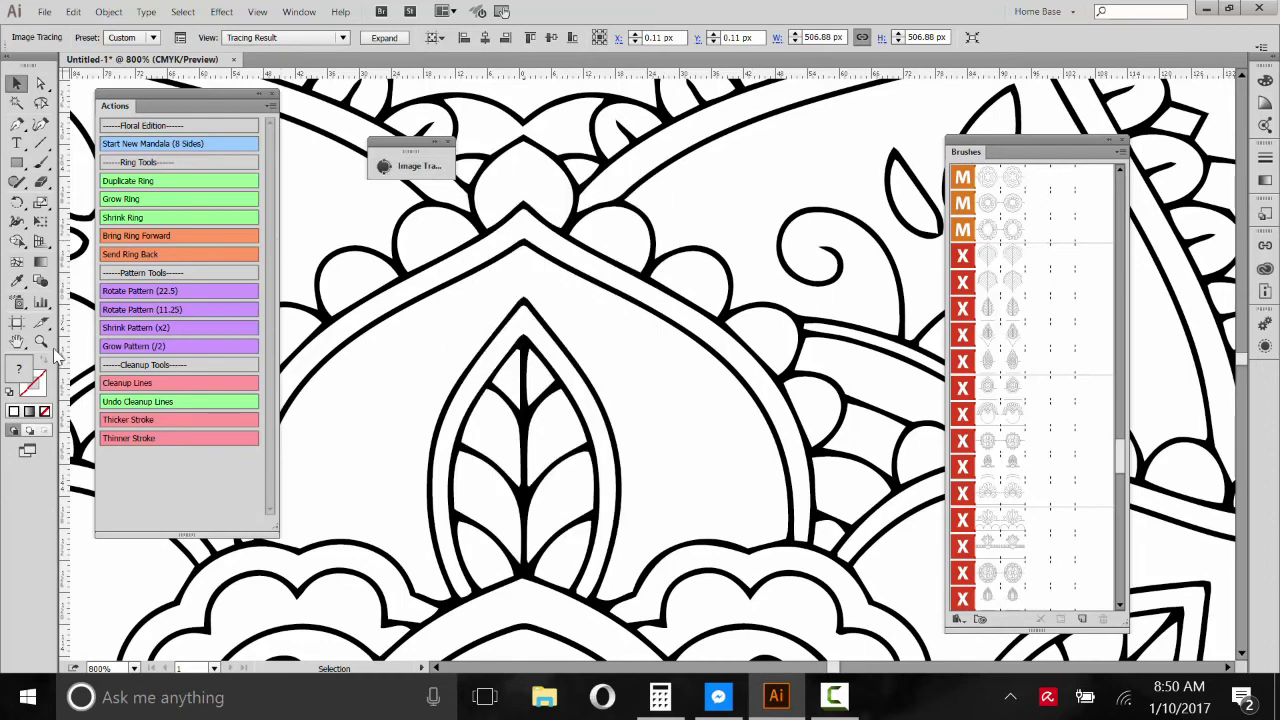
- Fit the whole traced mandala in the window and expand it into editable paths
key(ctrl+0)
key(v)
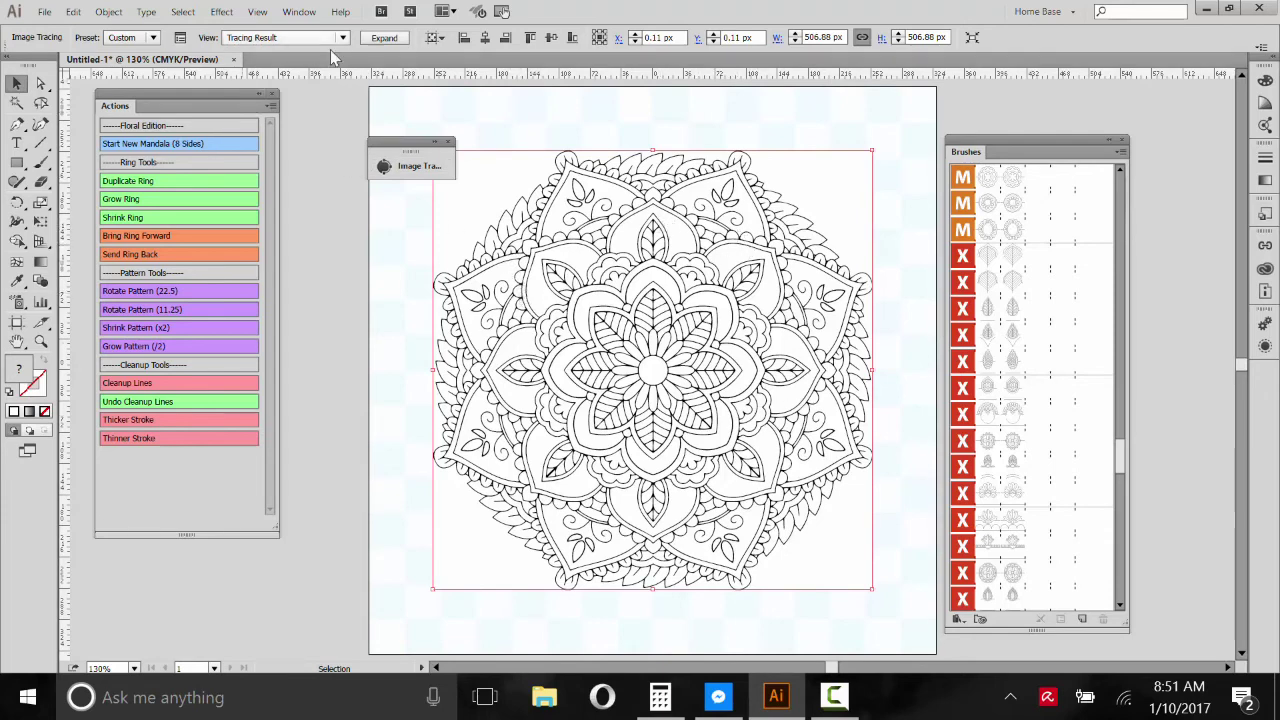
click(384, 37)
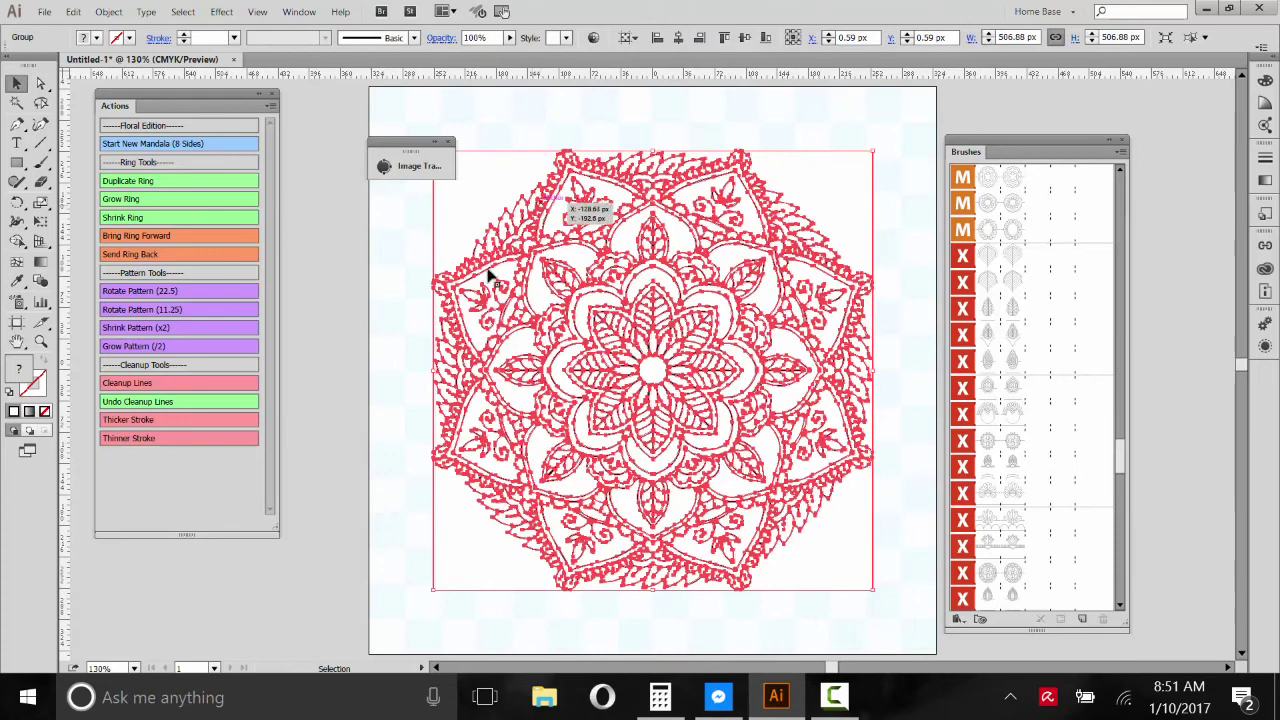
- Zoom in closely to inspect the expanded mandala paths, then fit the artboard in view
key(z)
drag(578, 293, 626, 266)
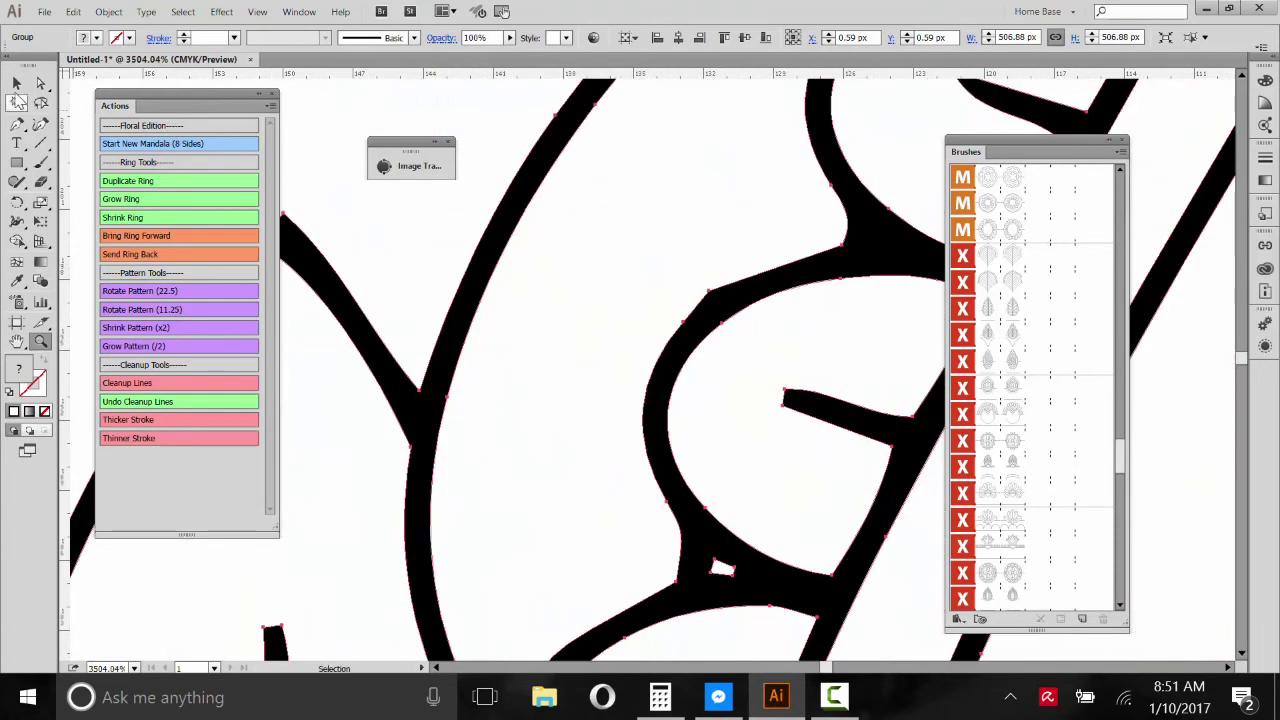
key(v)
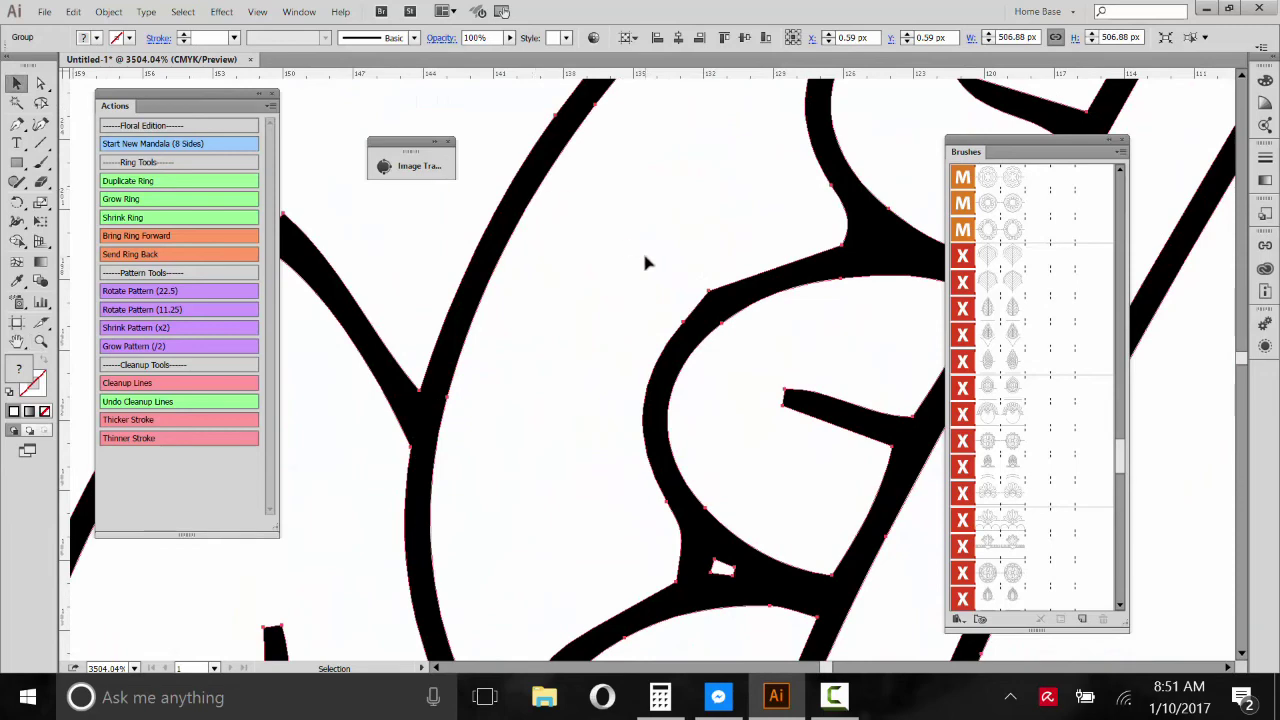
key(ctrl+0)
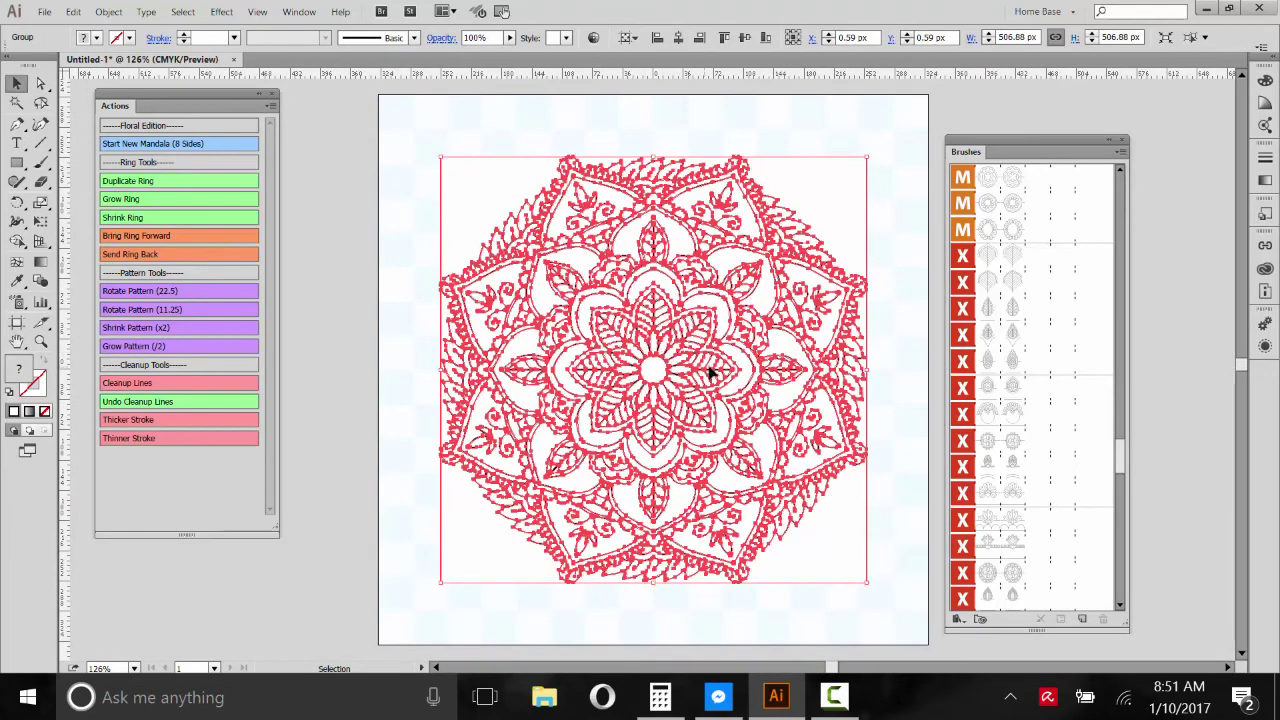
- Ungroup the expanded mandala and select a white shape at its top-right edge
click(108, 12)
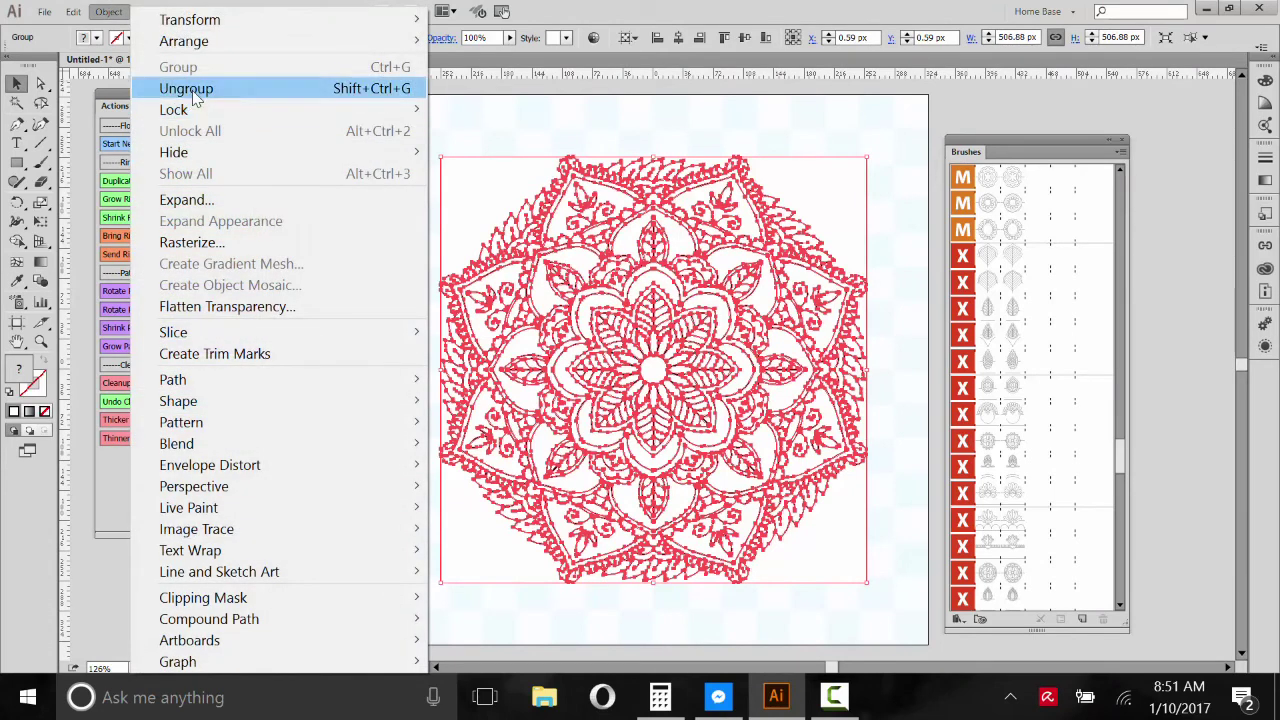
click(186, 89)
click(689, 103)
drag(689, 103, 826, 177)
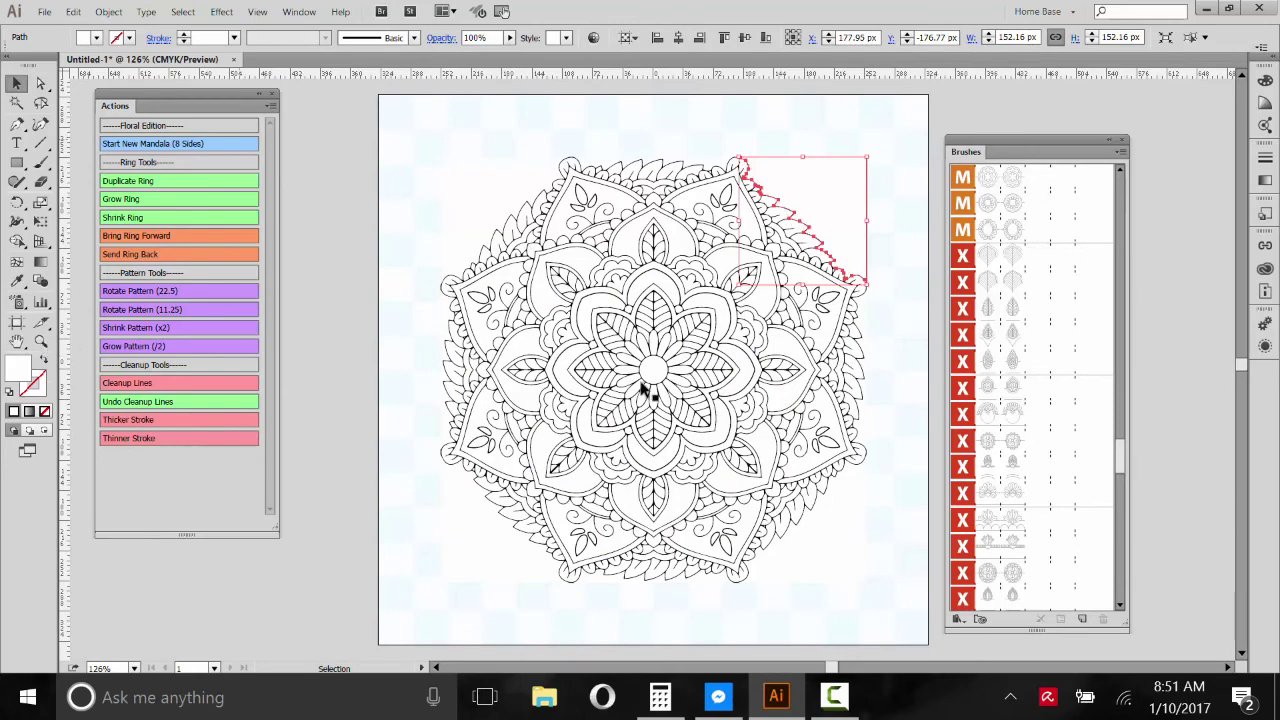
- Zoom out around the artboard, fit it in the window, and return to the Selection tool
click(41, 341)
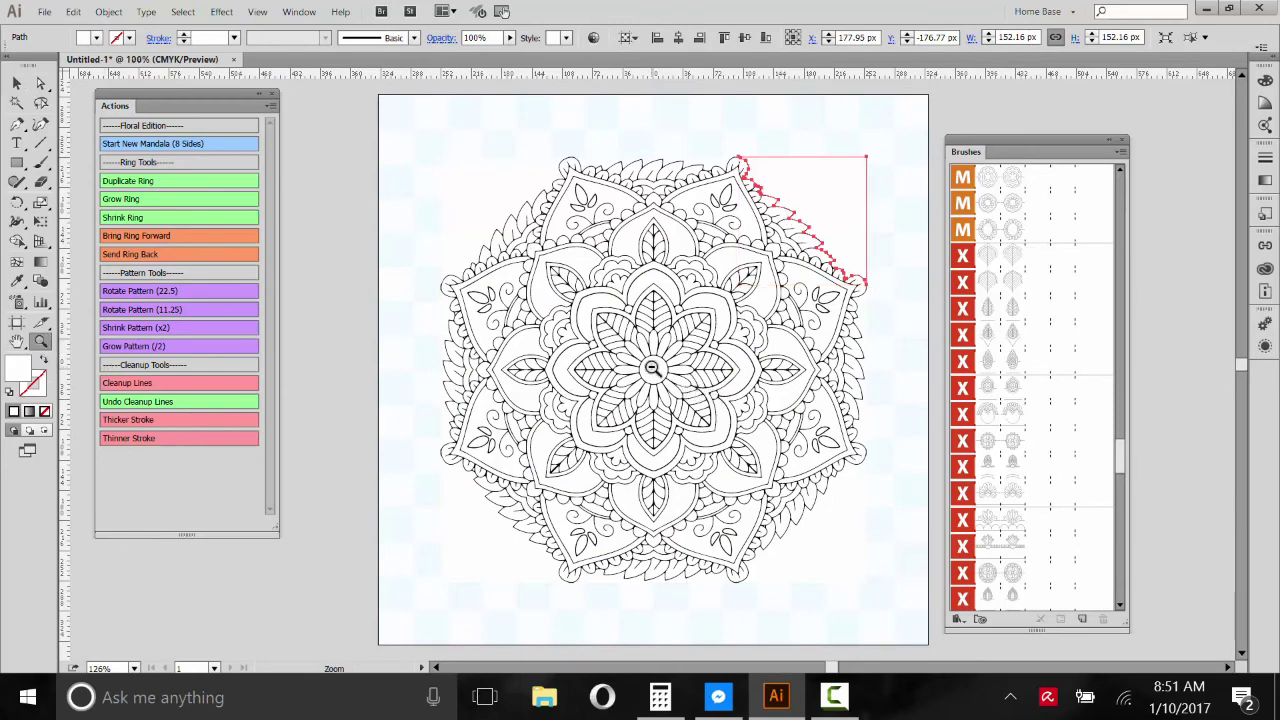
alt+click(655, 415)
alt+click(686, 414)
alt+click(737, 411)
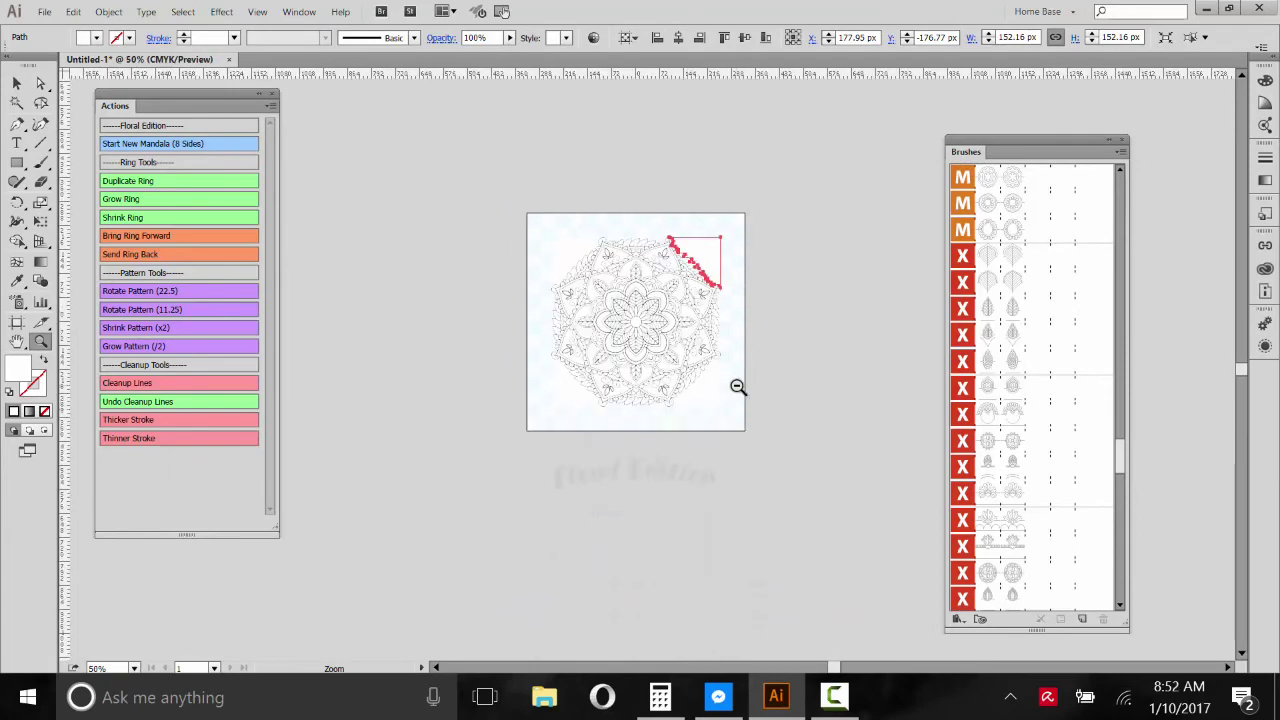
key(ctrl+0)
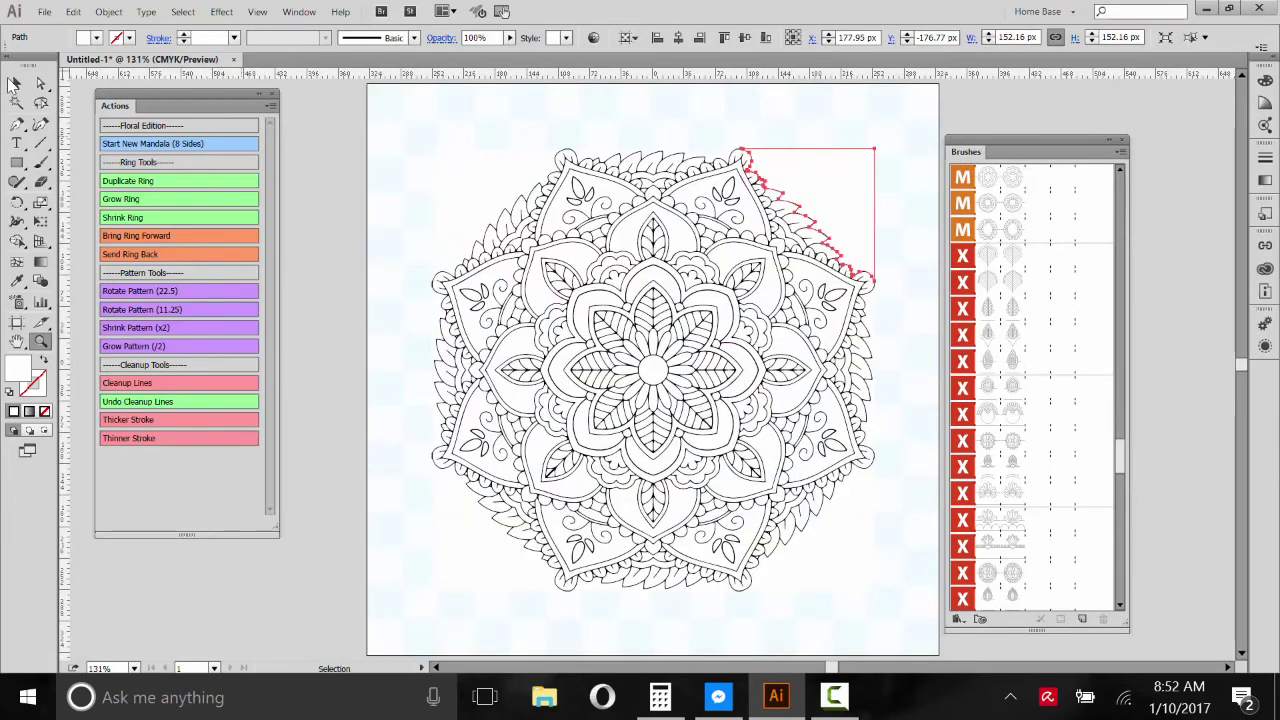
click(14, 84)
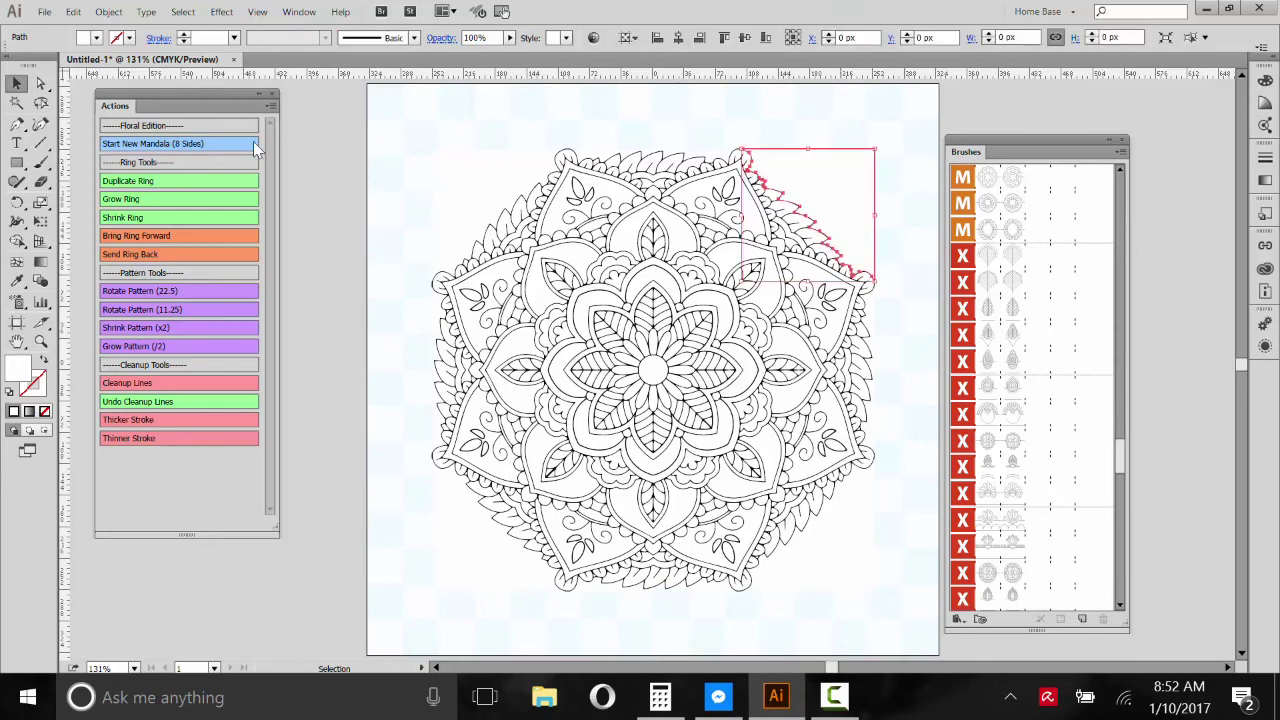
click(183, 11)
- Select every white-filled mandala shape via Select > Same > Fill Color and delete them
mouse_move(243, 205)
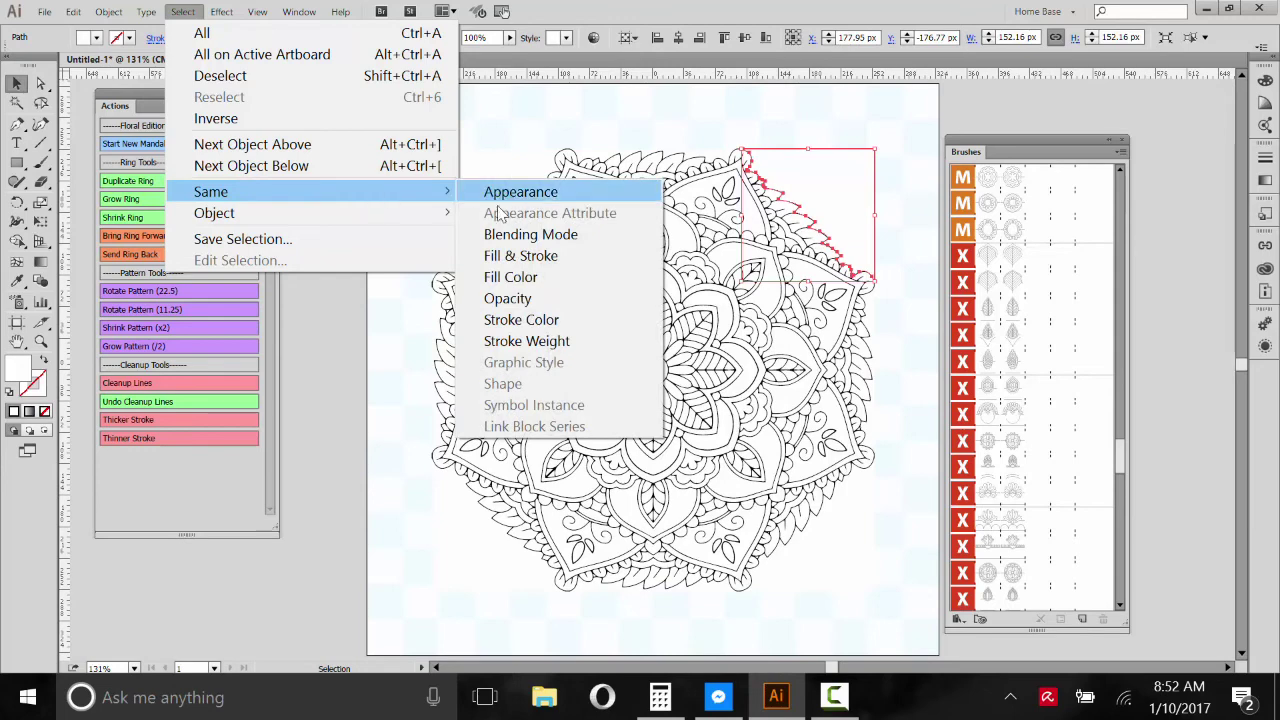
click(503, 283)
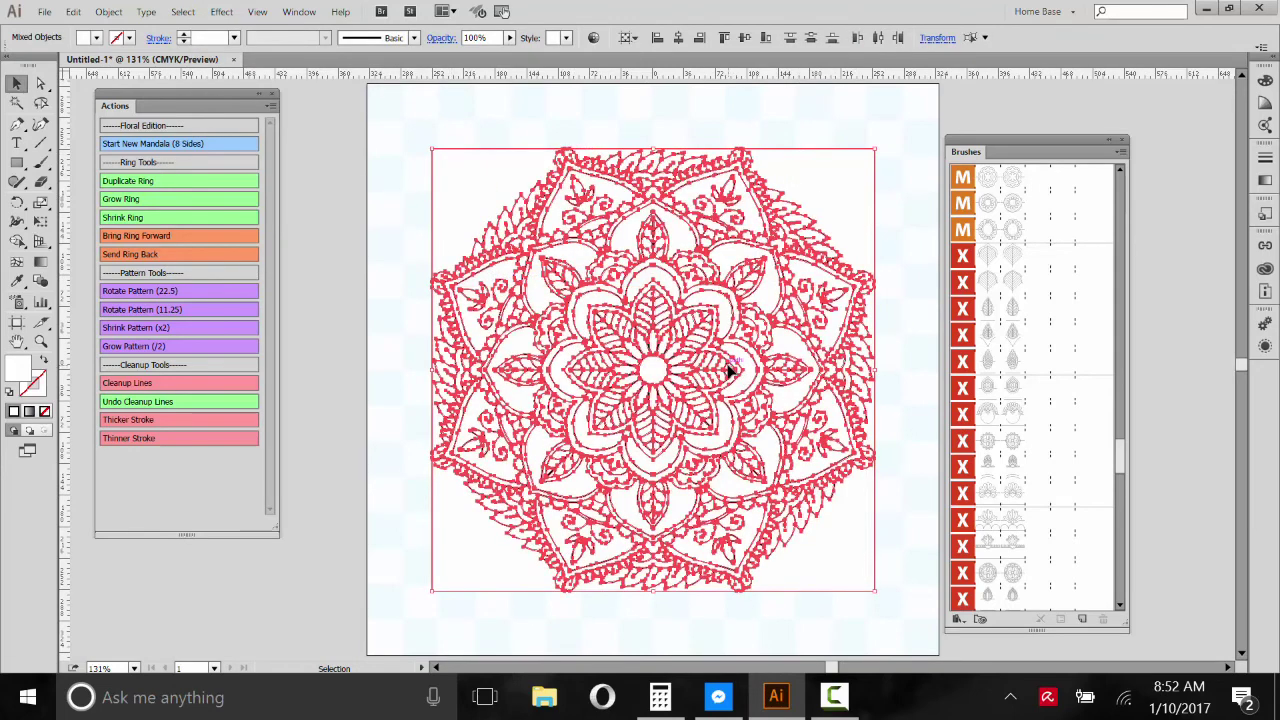
key(ctrl+shift+a)
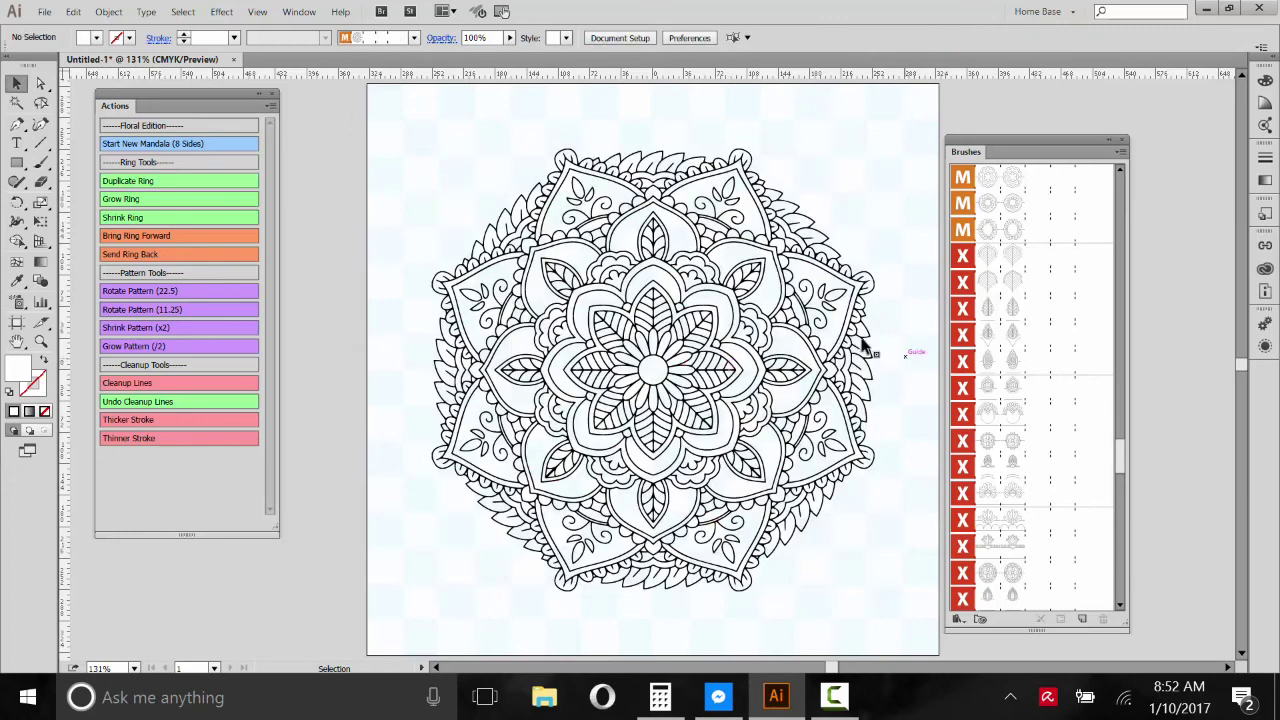
- Marquee-select all remaining black mandala shapes and group them with Object > Group
click(766, 179)
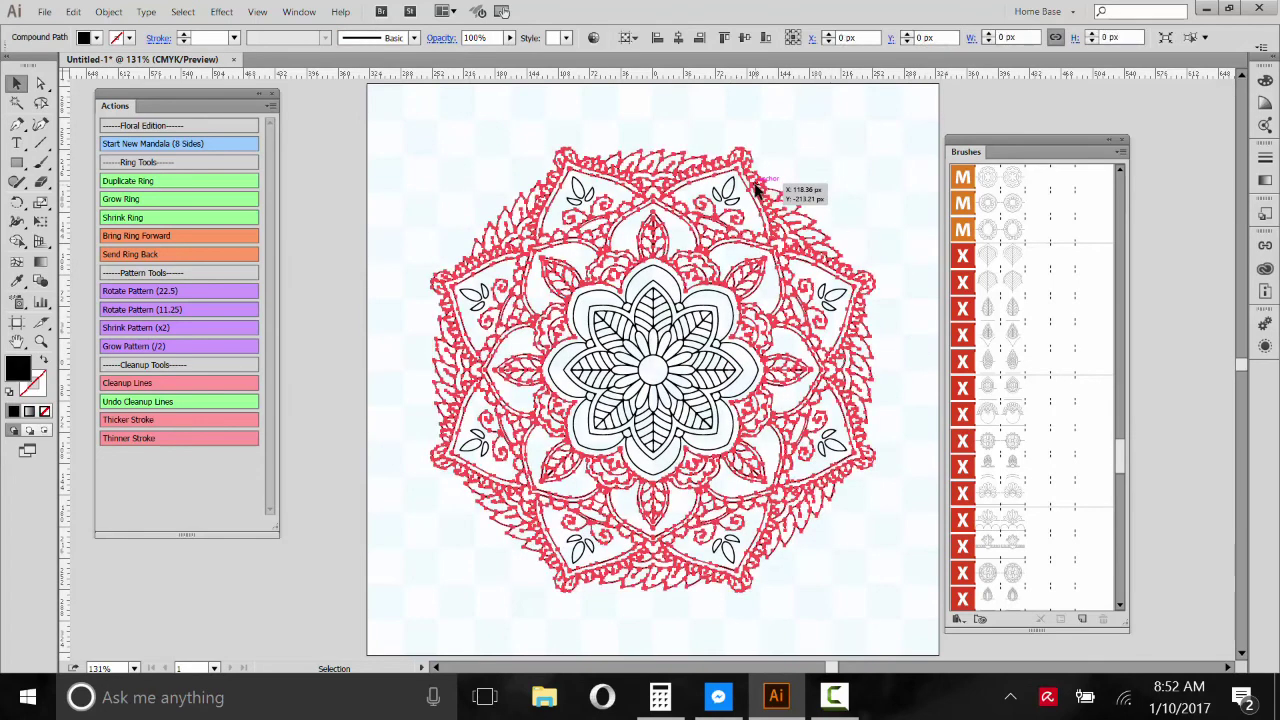
right_click(690, 326)
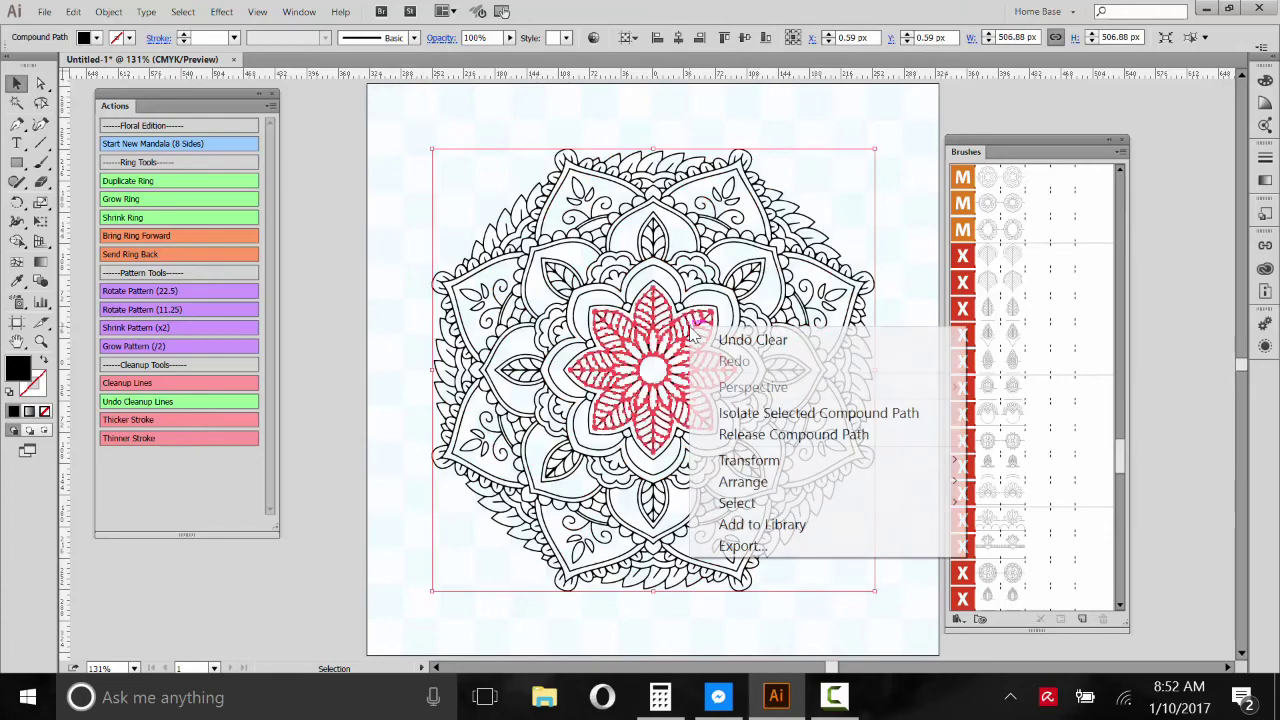
click(893, 183)
drag(909, 616, 369, 99)
scroll(686, 343, down, 1)
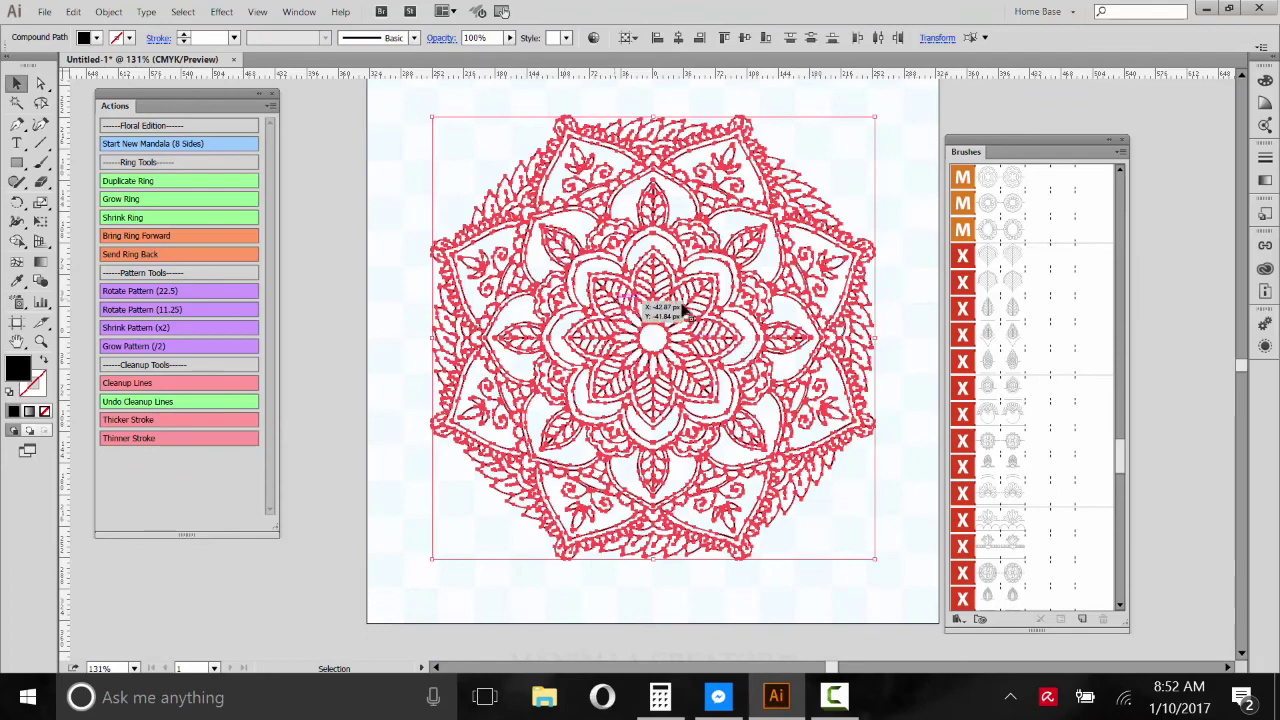
click(108, 11)
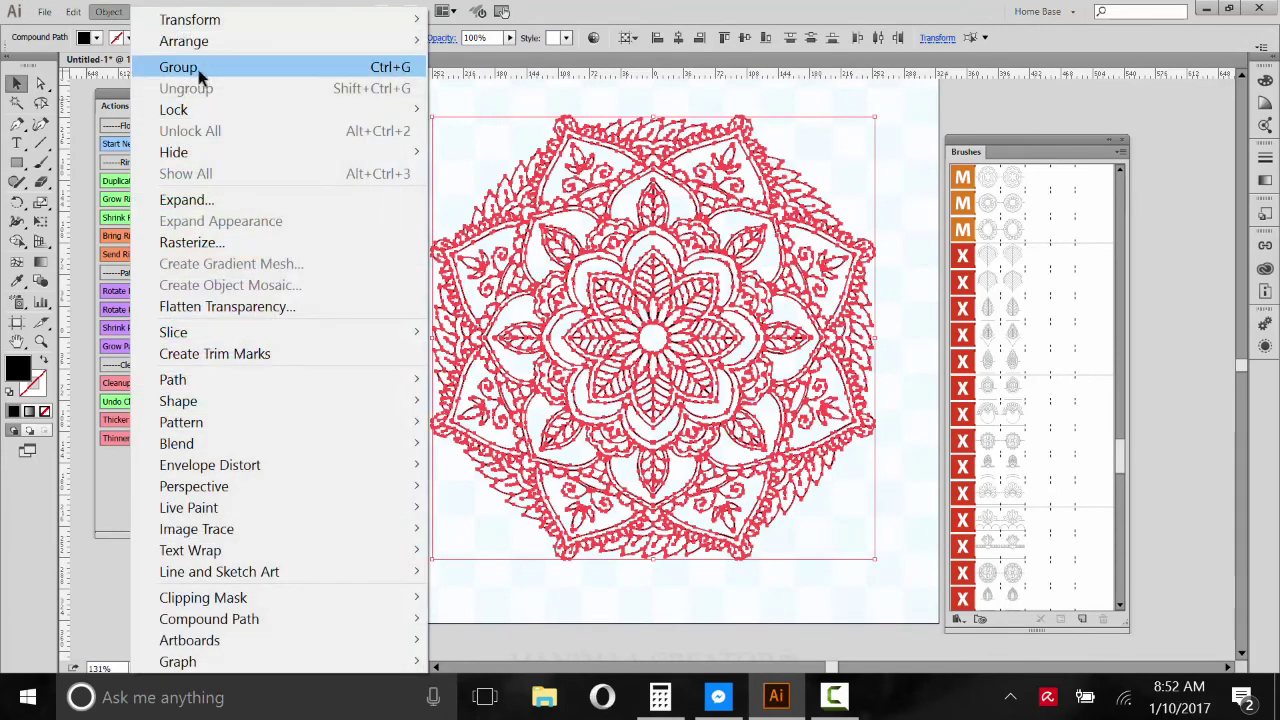
click(200, 63)
- Nudge the grouped mandala slightly into position on the artboard and deselect it
click(911, 148)
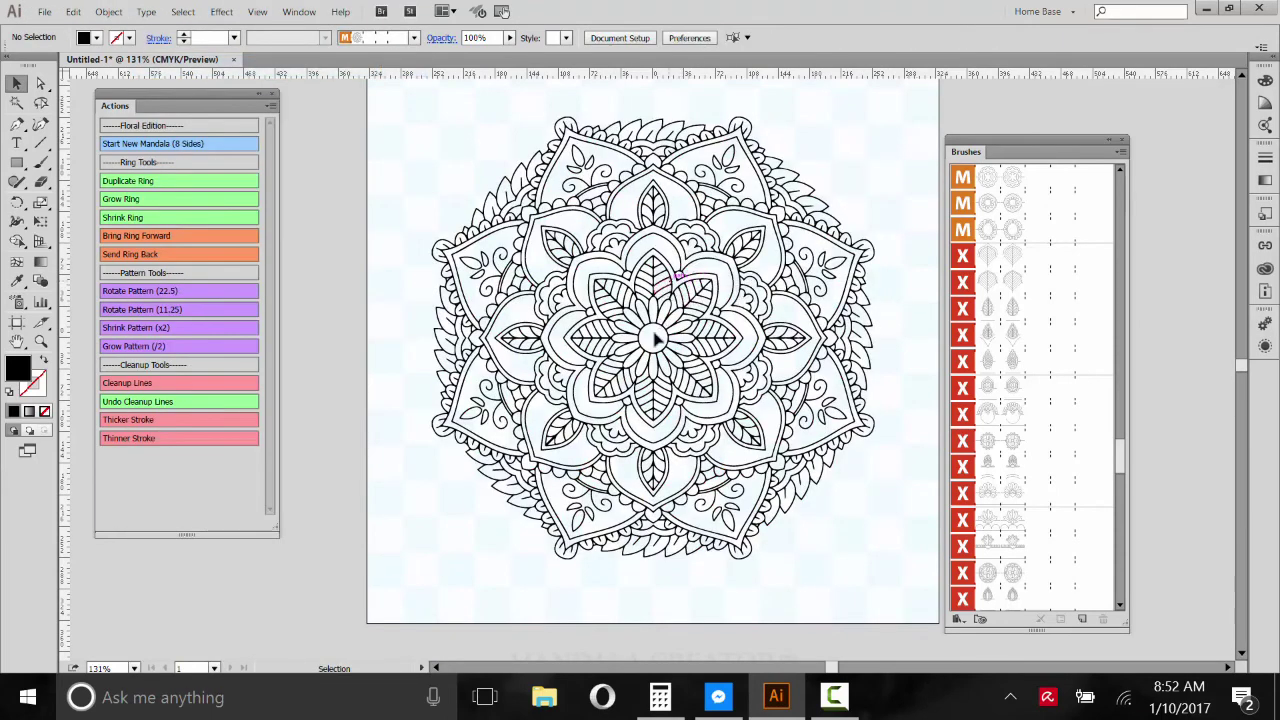
drag(652, 338, 676, 318)
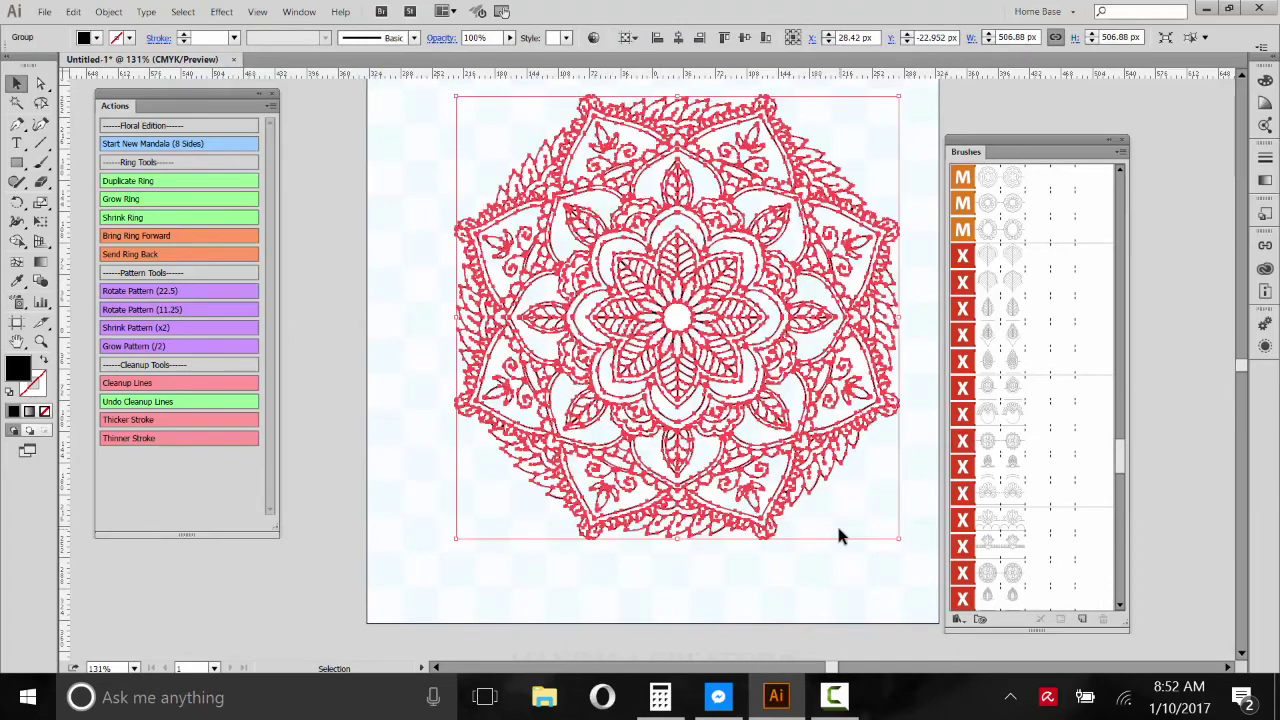
click(840, 534)
- Give the mandala group a cyan fill from the control-bar swatches, then deselect to view it
click(746, 320)
click(97, 38)
click(95, 72)
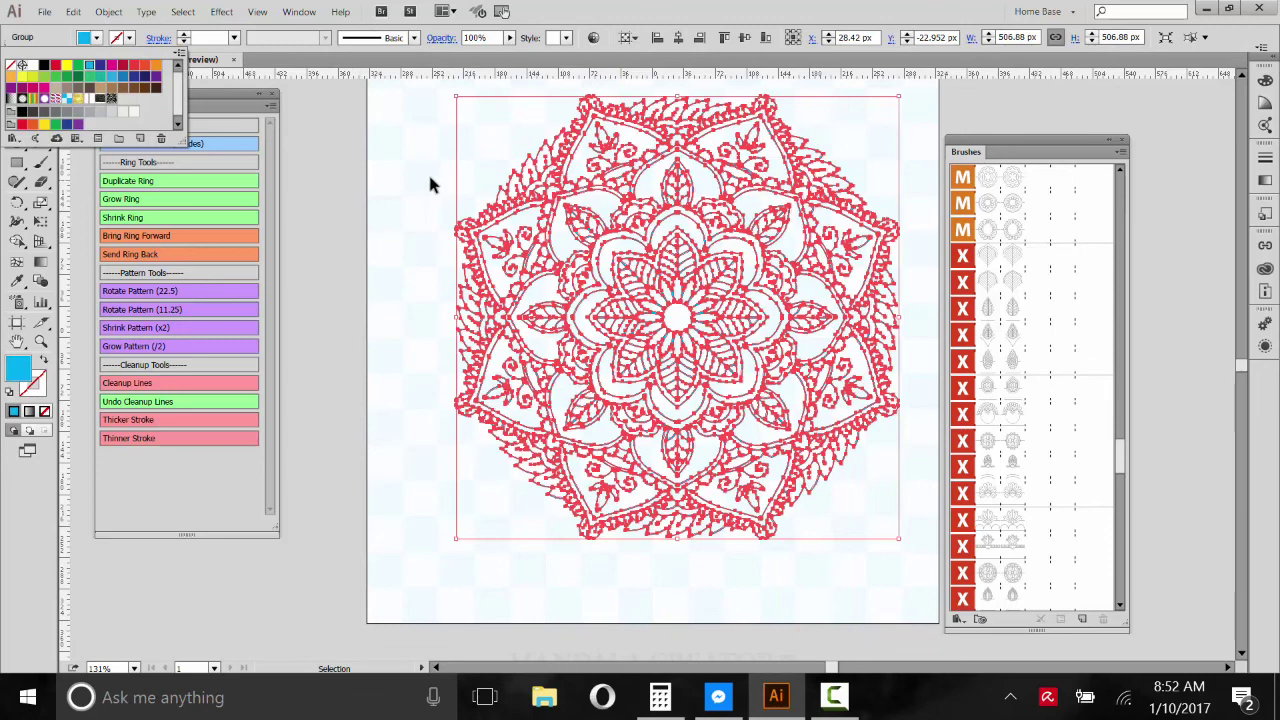
click(411, 452)
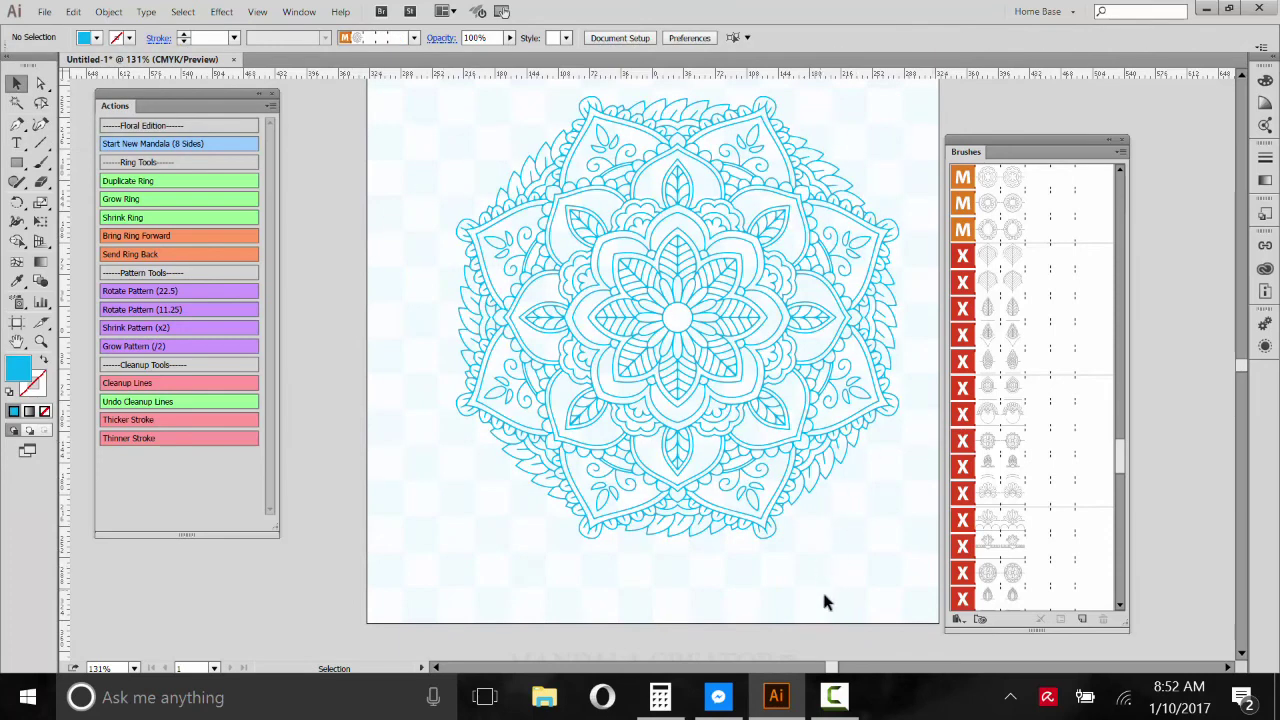
scroll(850, 230, up, 1)
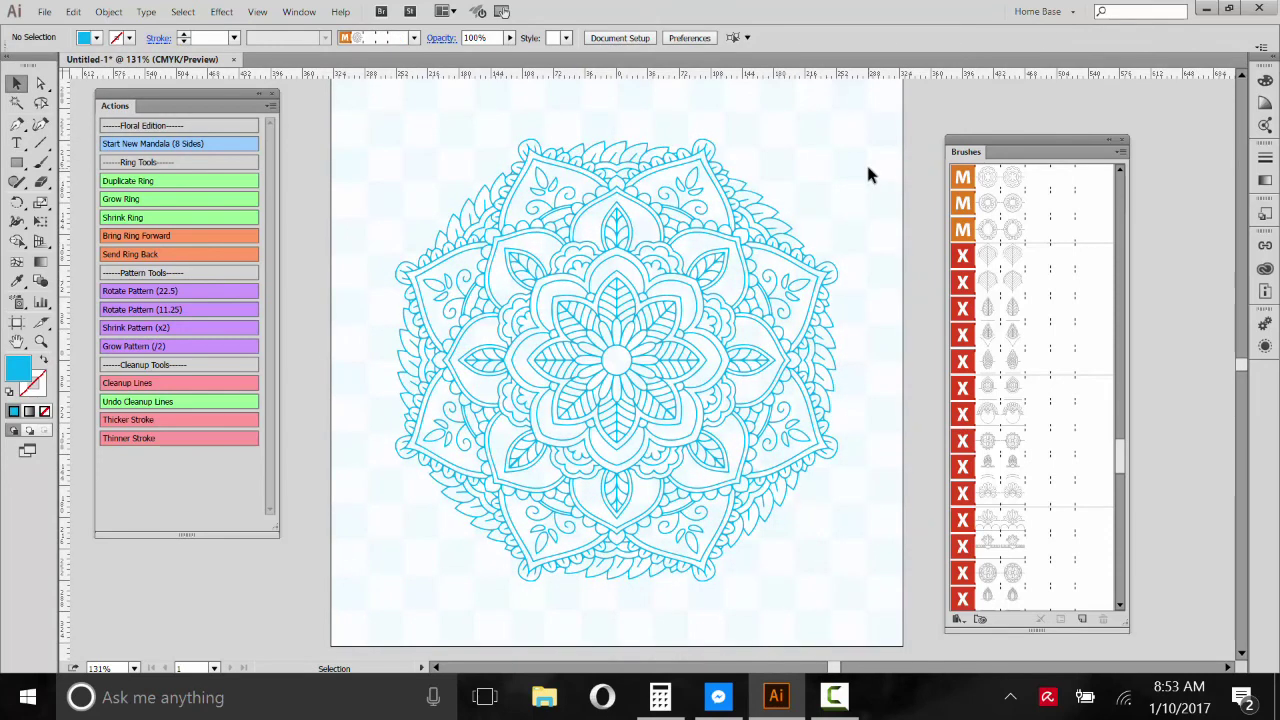